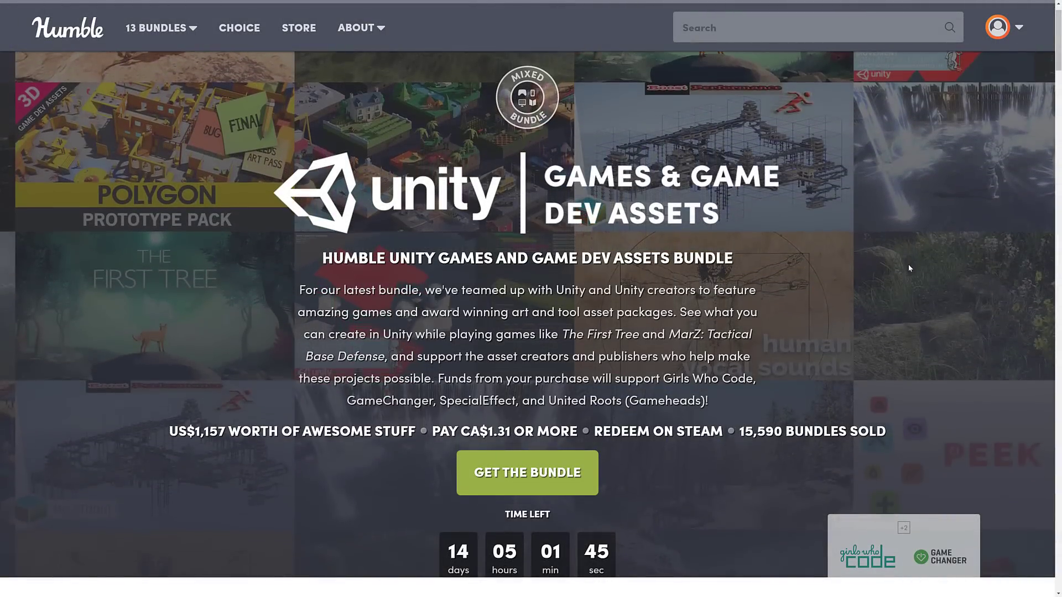
# - Scroll down to the 'Pay CA$32.78 or more' Clayxels tier and highlight its price
pyautogui.scroll(-6, 678, 350)
pyautogui.scroll(-20, 701, 362)
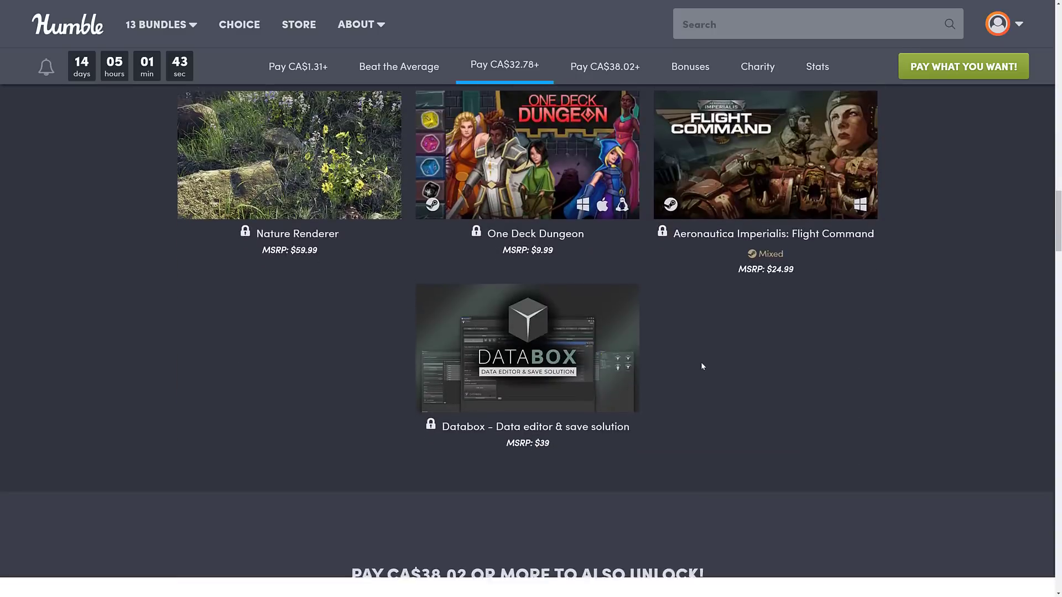
pyautogui.scroll(5, 717, 360)
pyautogui.scroll(-15, 914, 352)
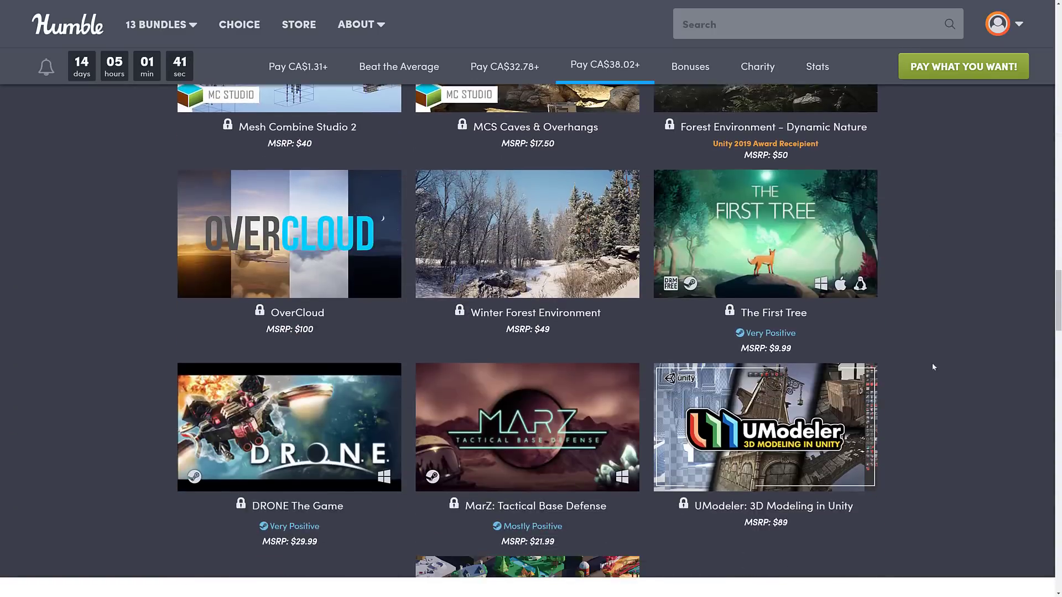
pyautogui.scroll(20, 763, 398)
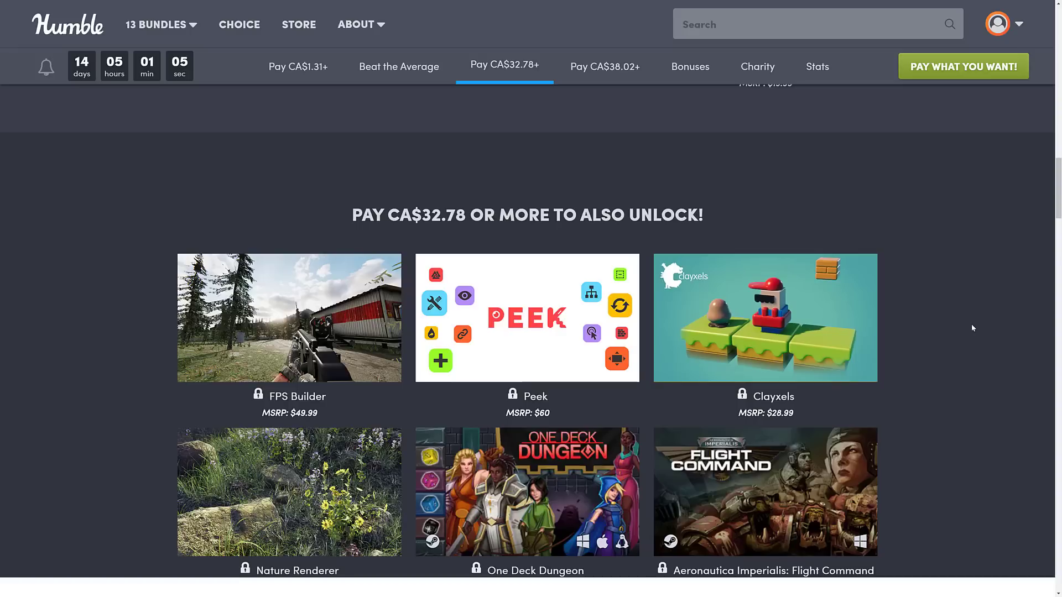
pyautogui.moveTo(421, 214); pyautogui.dragTo(485, 214)
# - Clear the price highlight and scroll up and down through the upper bundle tiers
pyautogui.click(705, 212)
pyautogui.scroll(-2, 929, 372)
pyautogui.scroll(-5, 928, 367)
pyautogui.scroll(20, 928, 367)
pyautogui.scroll(11, 940, 365)
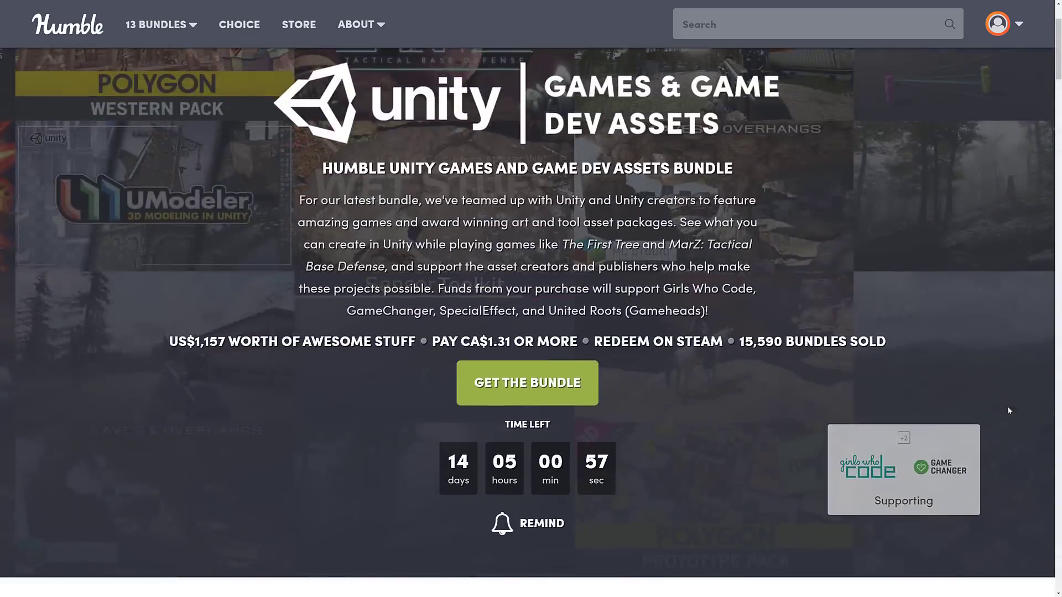
pyautogui.scroll(-11, 1005, 390)
pyautogui.scroll(-2, 1005, 413)
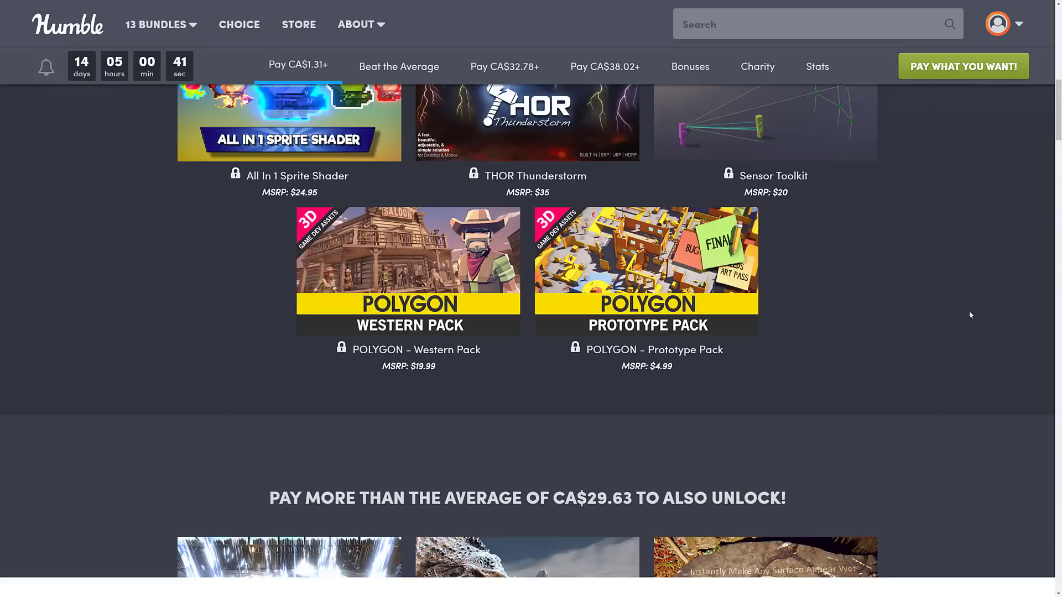
# - Scroll further down through the lower bundle tiers and back up slightly
pyautogui.scroll(-1, 950, 270)
pyautogui.scroll(-15, 950, 269)
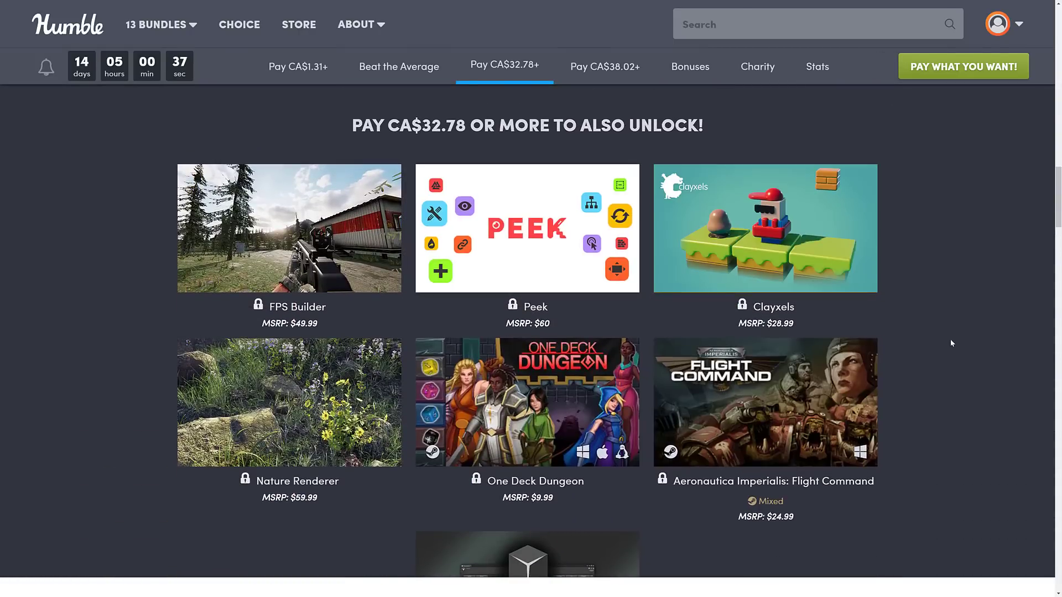
pyautogui.scroll(-1, 950, 339)
pyautogui.scroll(-15, 971, 308)
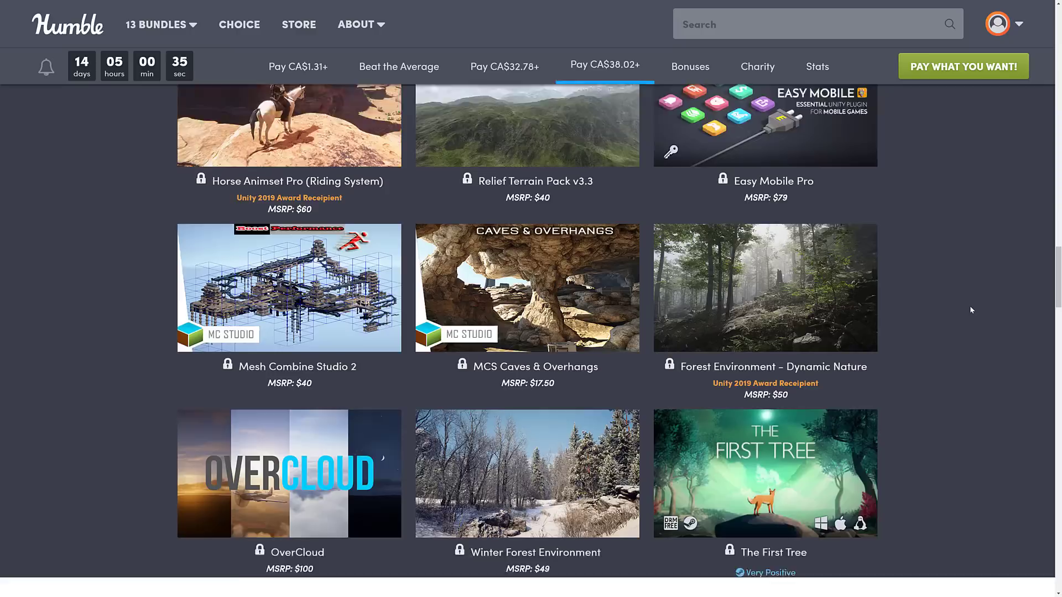
pyautogui.scroll(-3, 954, 301)
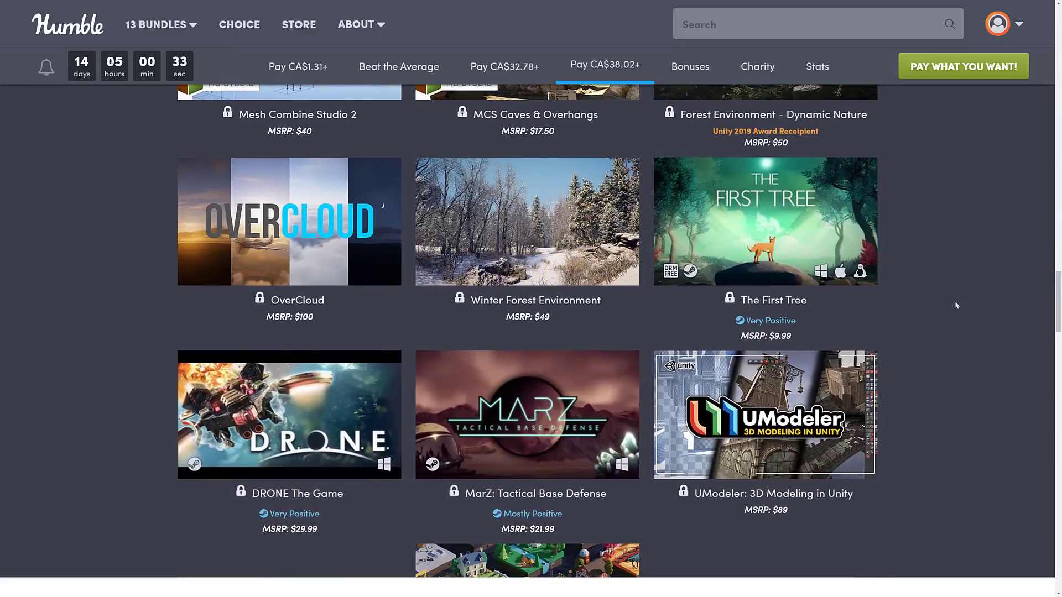
pyautogui.scroll(8, 954, 295)
pyautogui.scroll(5, 954, 295)
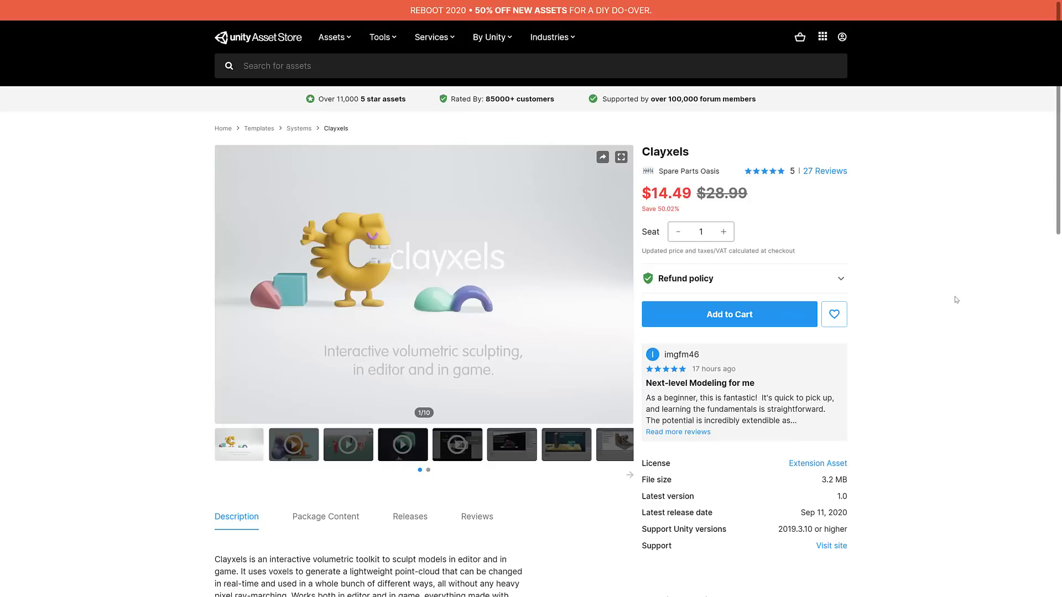
# - Close the Clayxels Asset Store tab to return to the Humble Bundle page
pyautogui.hotkey('ctrl', 'w')
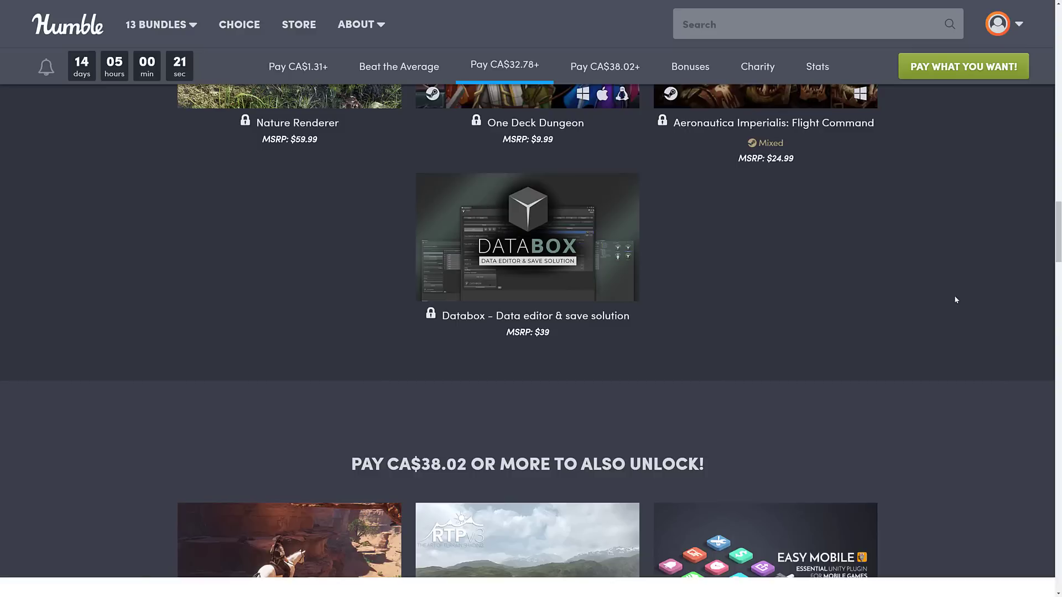
# - Scroll through the Humble bundle tiers again, then switch over to the Unity editor
pyautogui.scroll(15, 956, 299)
pyautogui.scroll(-10, 967, 446)
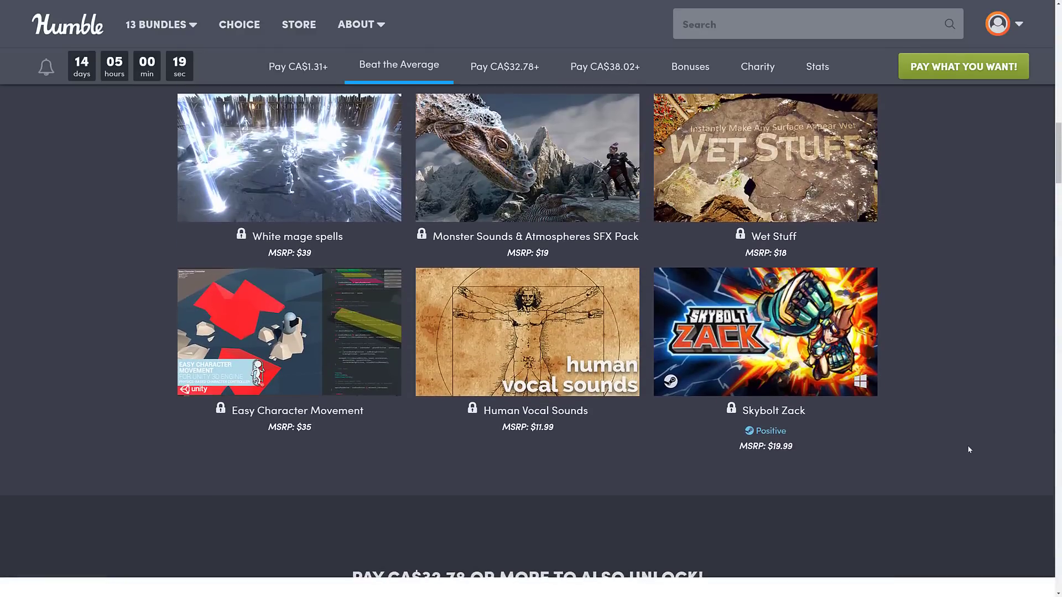
pyautogui.scroll(-10, 963, 443)
pyautogui.scroll(-3, 967, 437)
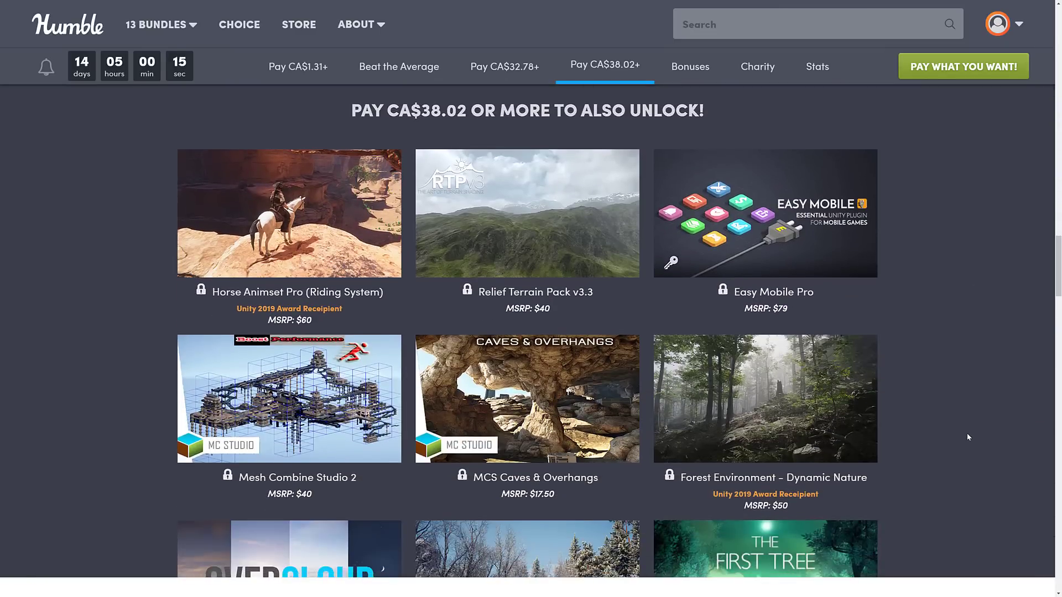
pyautogui.scroll(12, 525, 437)
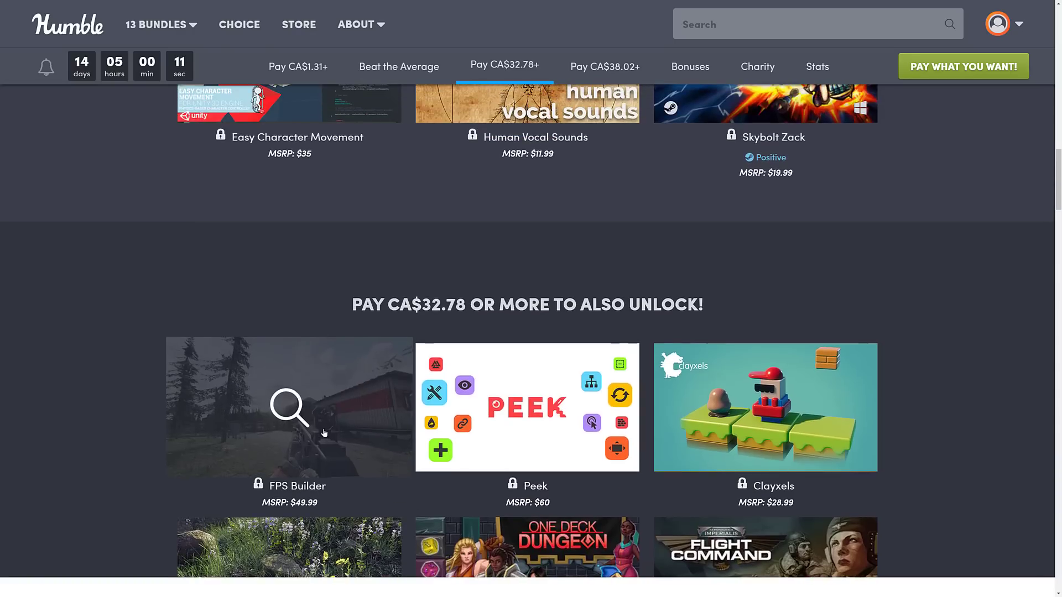
pyautogui.scroll(-10, 897, 344)
pyautogui.scroll(-3, 914, 352)
pyautogui.scroll(11, 913, 352)
pyautogui.scroll(-15, 935, 355)
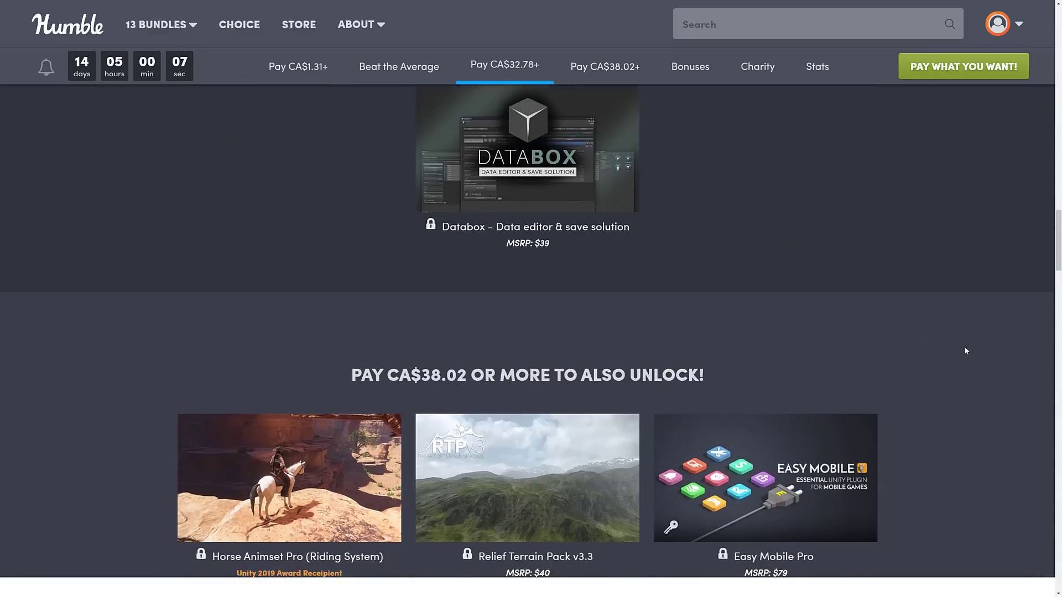
pyautogui.scroll(-1, 937, 359)
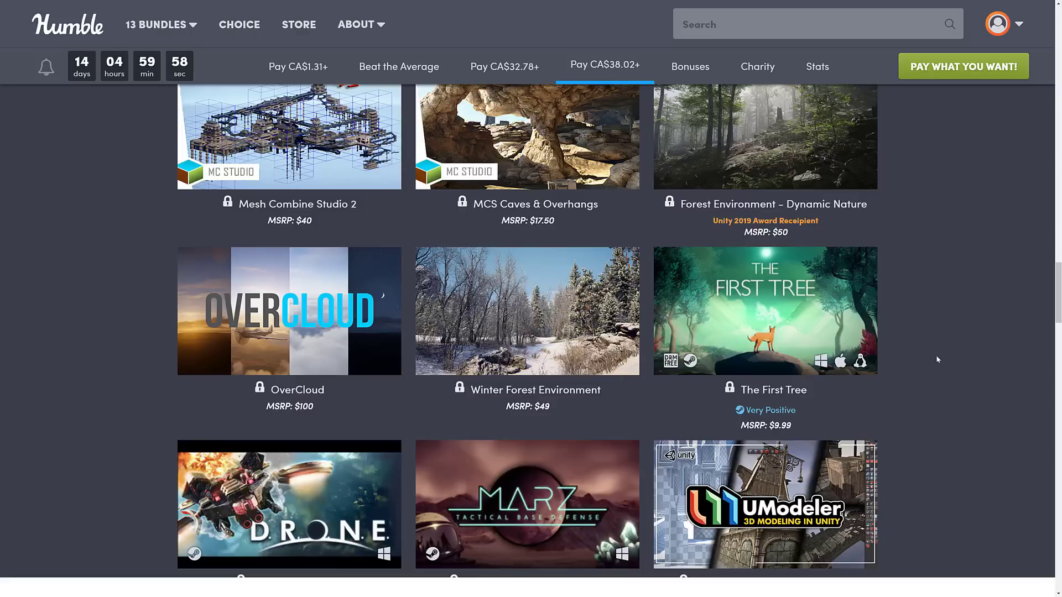
pyautogui.hotkey('alt', 'Tab')
pyautogui.hotkey('alt', 'Tab')
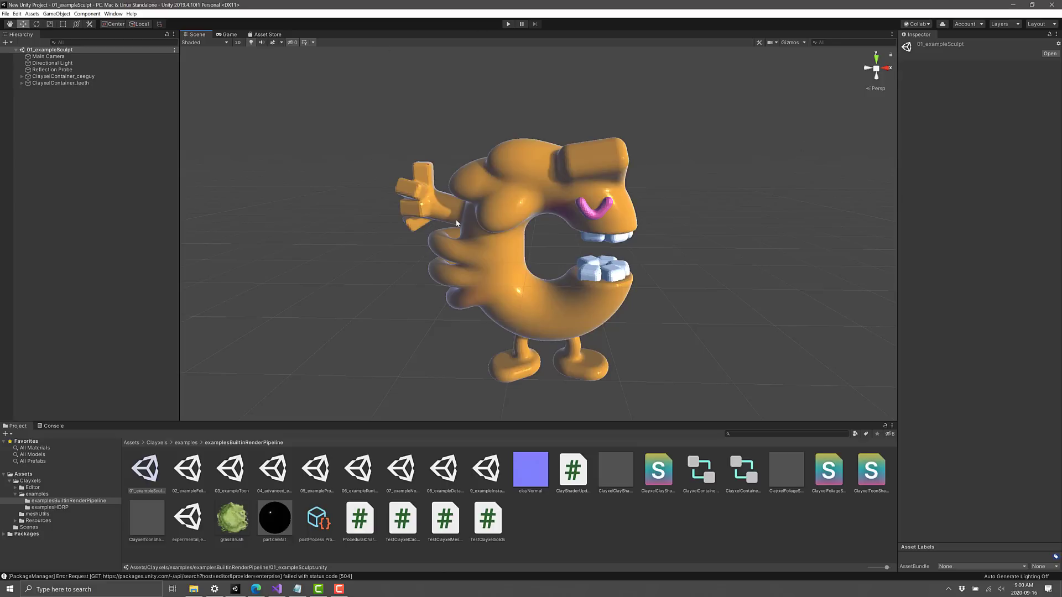
# - Select and expand ClayxelContainer_ceeguy in the Hierarchy to list its clay pieces
pyautogui.click(64, 76)
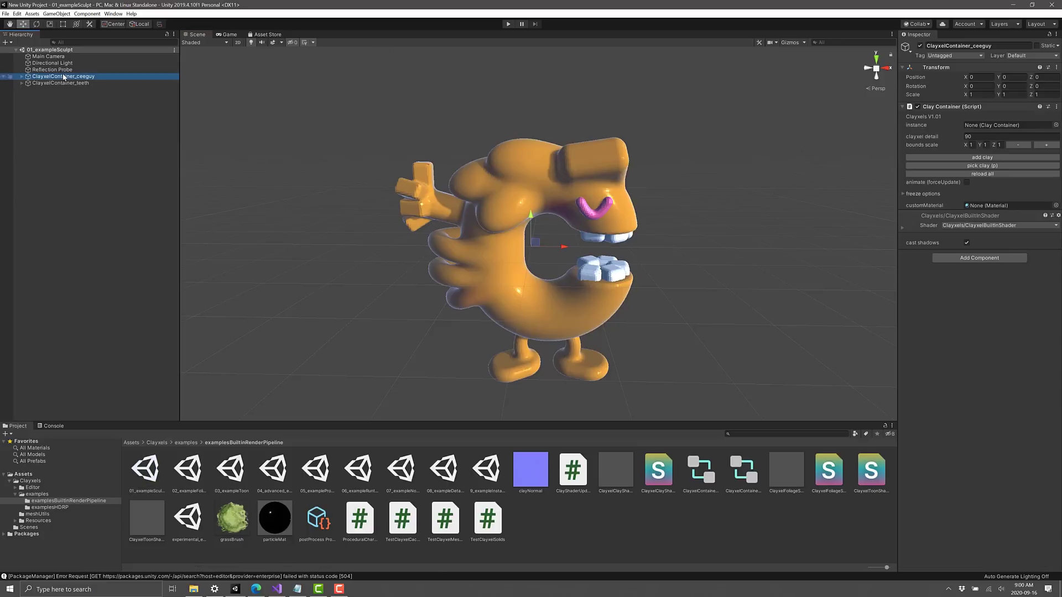
pyautogui.click(22, 76)
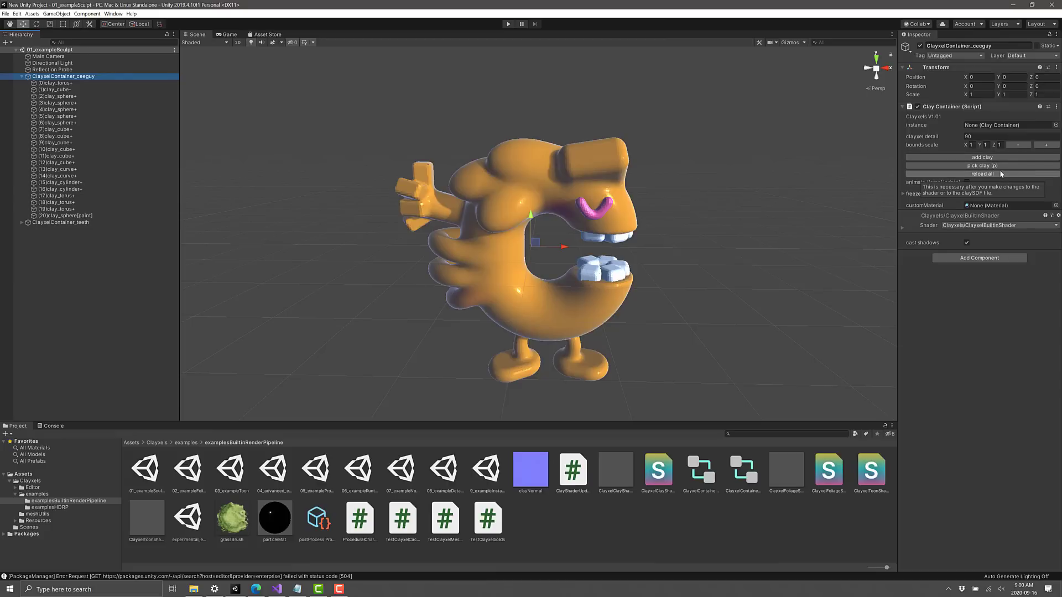
pyautogui.click(430, 231)
pyautogui.click(494, 204)
pyautogui.click(501, 212)
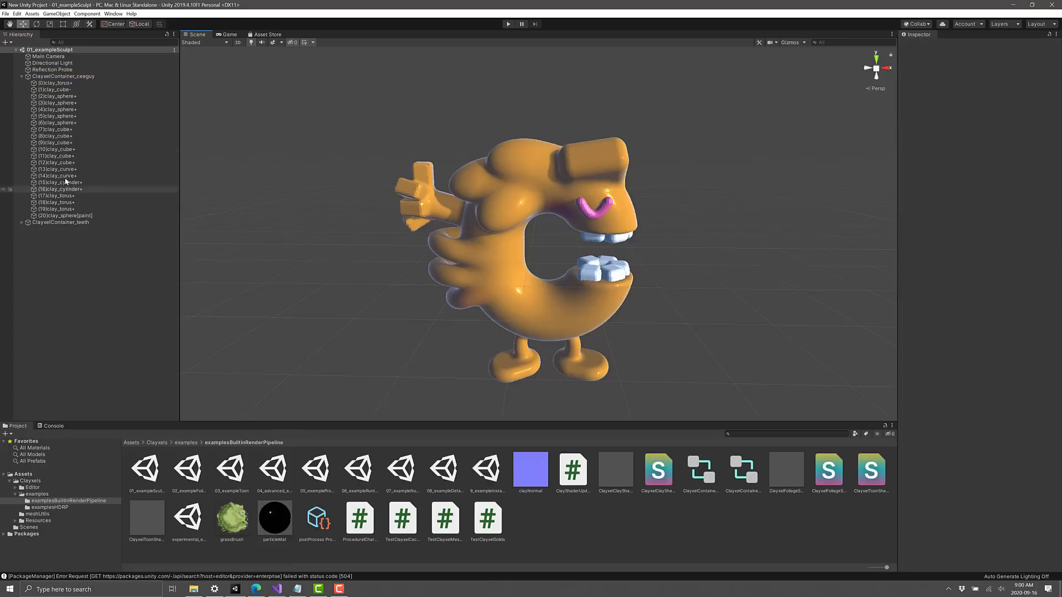
# - Inspect the container's clay pieces one by one, from (7)clay_cube+ to (20)clay_sphere[paint]
pyautogui.click(56, 123)
pyautogui.click(55, 136)
pyautogui.click(55, 156)
pyautogui.click(61, 169)
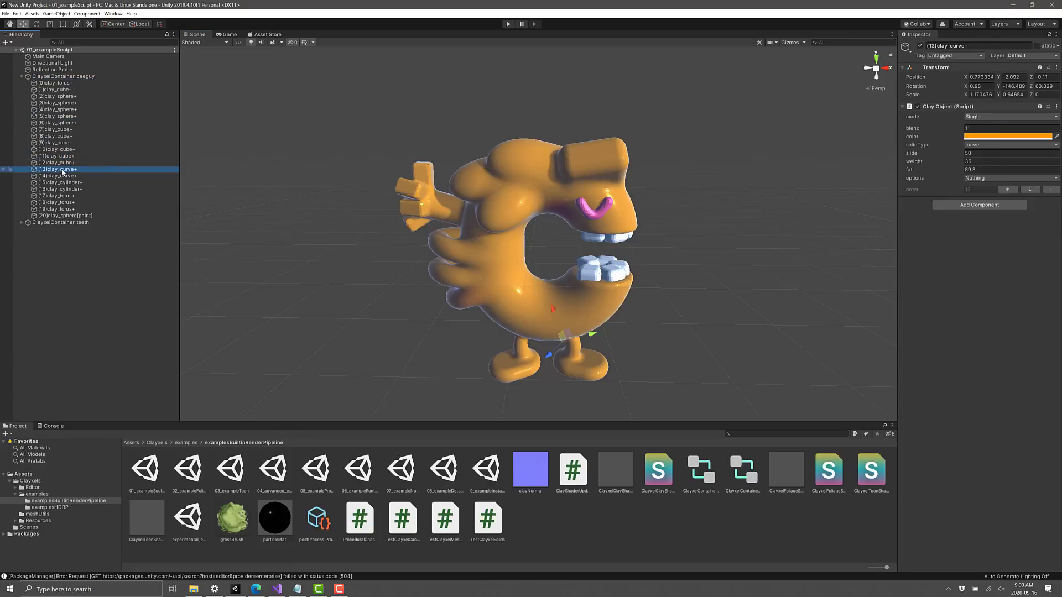
pyautogui.click(61, 143)
pyautogui.click(63, 129)
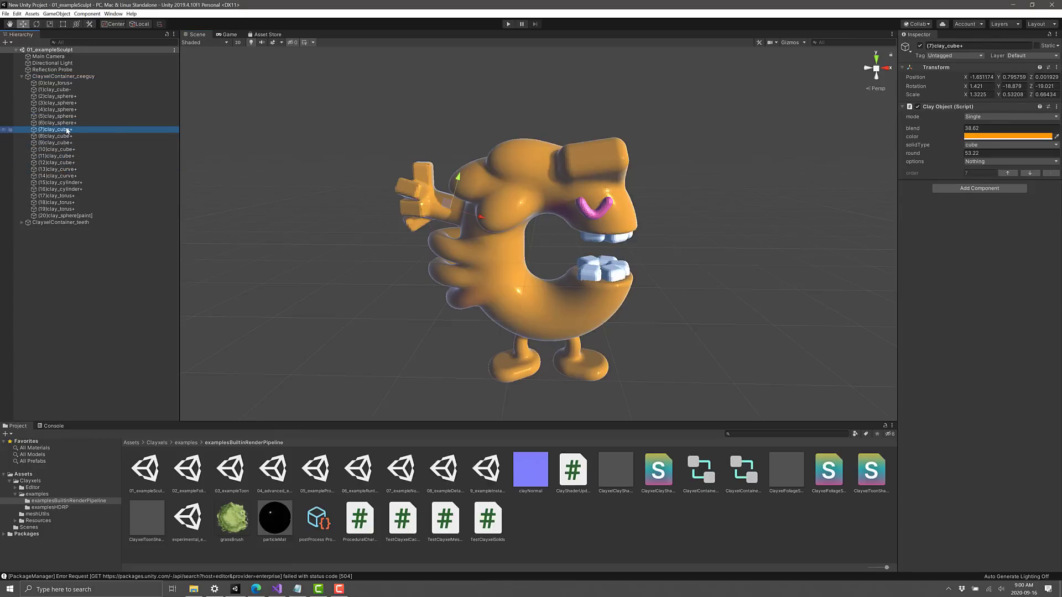
pyautogui.click(65, 137)
pyautogui.click(66, 142)
pyautogui.click(63, 155)
pyautogui.click(64, 175)
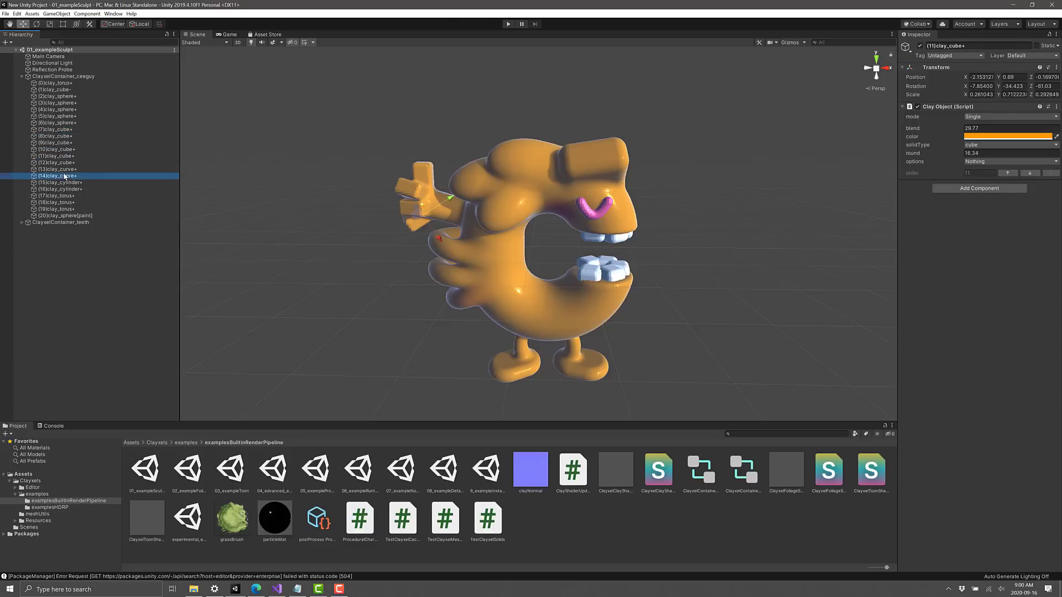
pyautogui.click(64, 182)
pyautogui.press('Down')
pyautogui.press('Down')
pyautogui.press('Down')
pyautogui.press('Down')
pyautogui.press('Down')
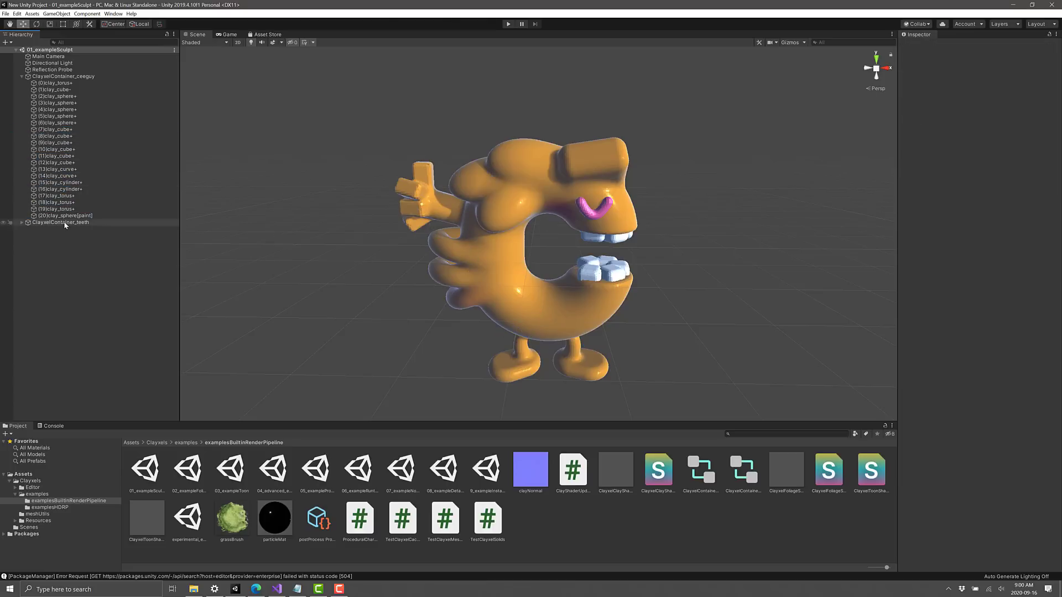
# - Move (12)clay_cube+ atop the head to X 0.715, Y 1.596, Z -0.56
pyautogui.click(64, 156)
pyautogui.click(64, 123)
pyautogui.click(63, 129)
pyautogui.click(65, 137)
pyautogui.click(65, 149)
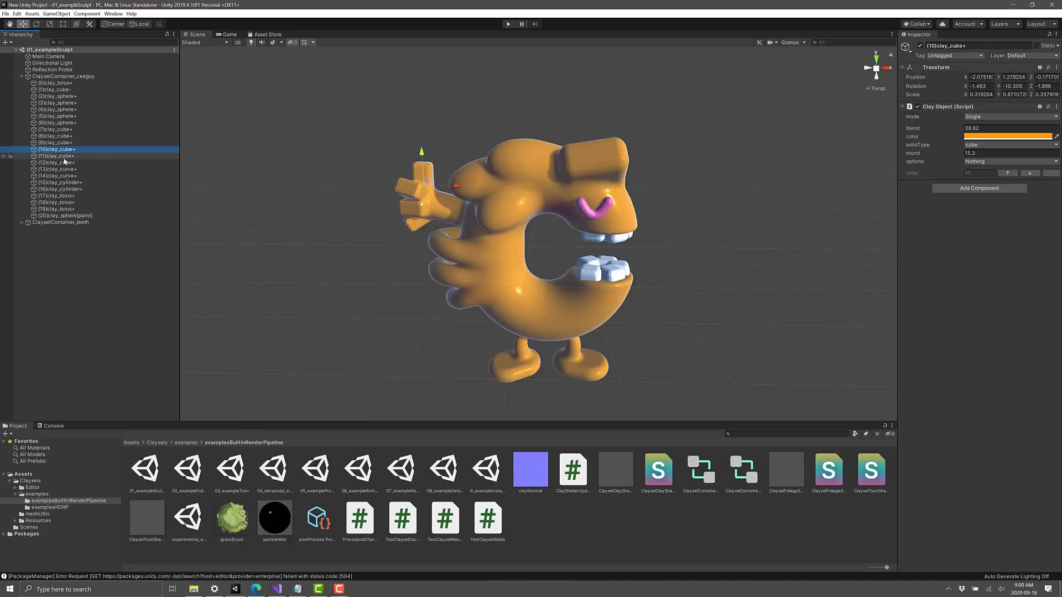
pyautogui.click(65, 156)
pyautogui.click(65, 163)
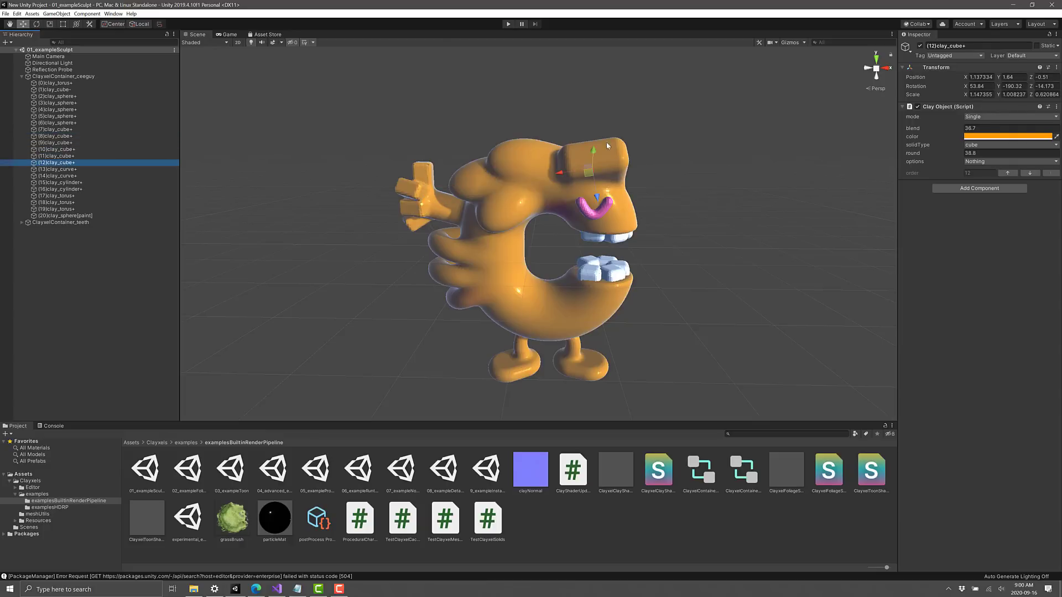
pyautogui.moveTo(596, 197); pyautogui.dragTo(565, 153)
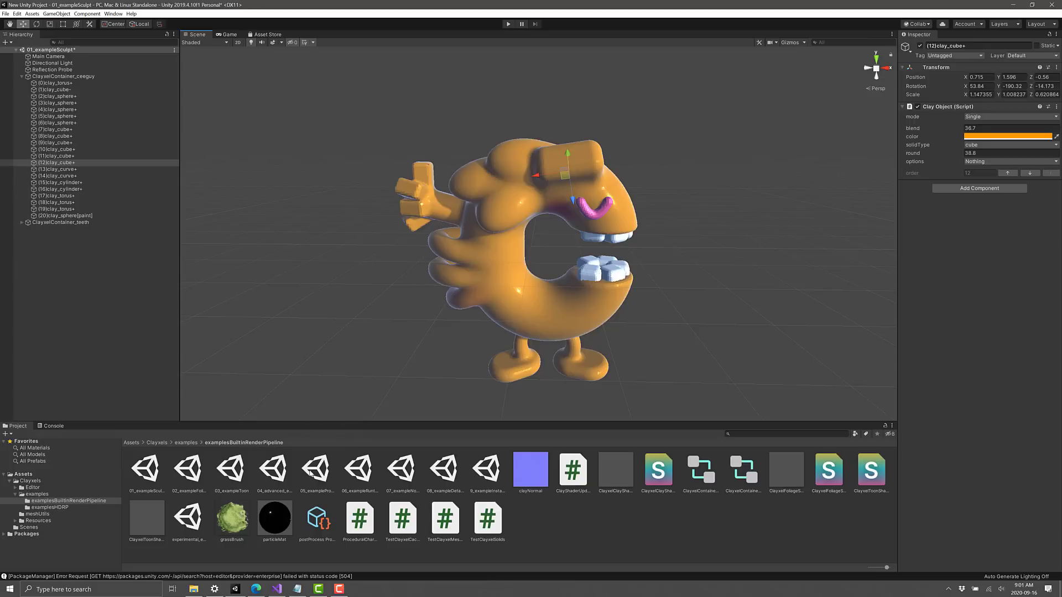
# - Discard the sculpt scene's changes and open the 07_exampleNormalMapShader example scene
pyautogui.doubleClick(369, 470)
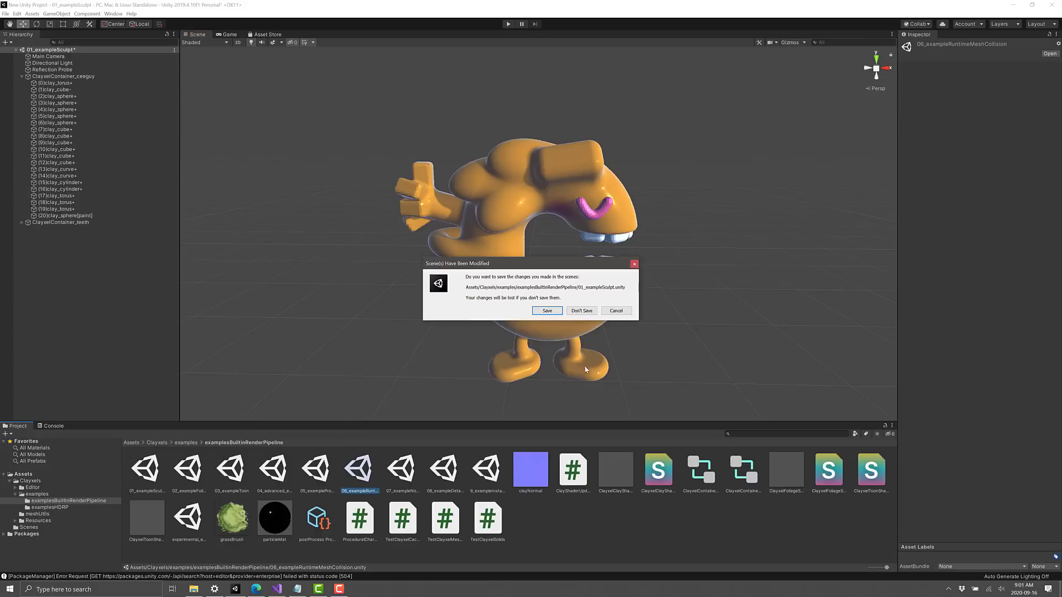
pyautogui.click(581, 311)
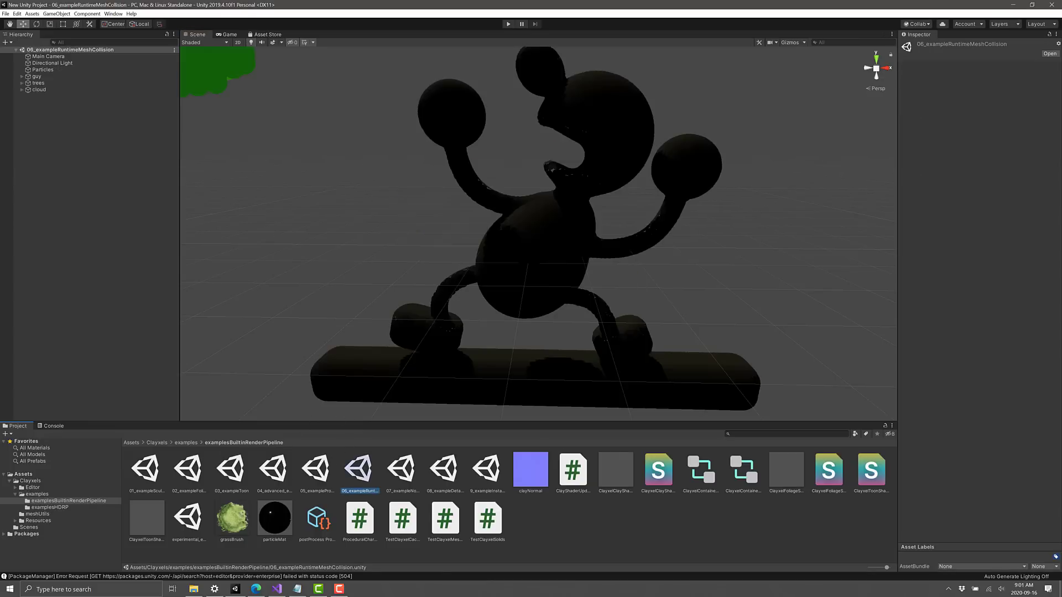
pyautogui.doubleClick(401, 469)
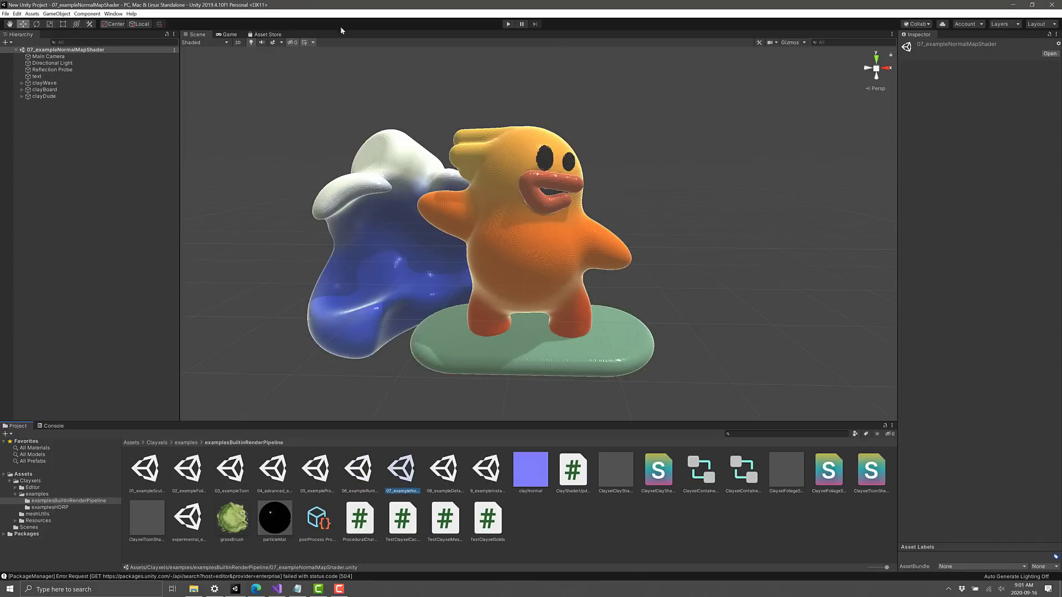
# - Play and pause the normal-map scene, then bring up ClayShaderUpdate.cs in Visual Studio
pyautogui.click(509, 24)
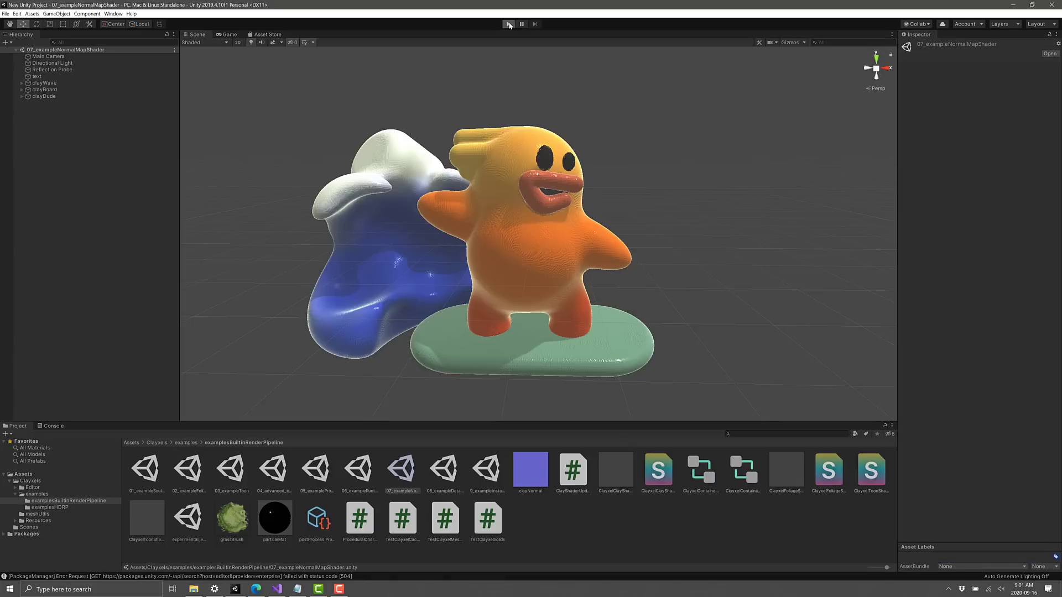
pyautogui.click(509, 24)
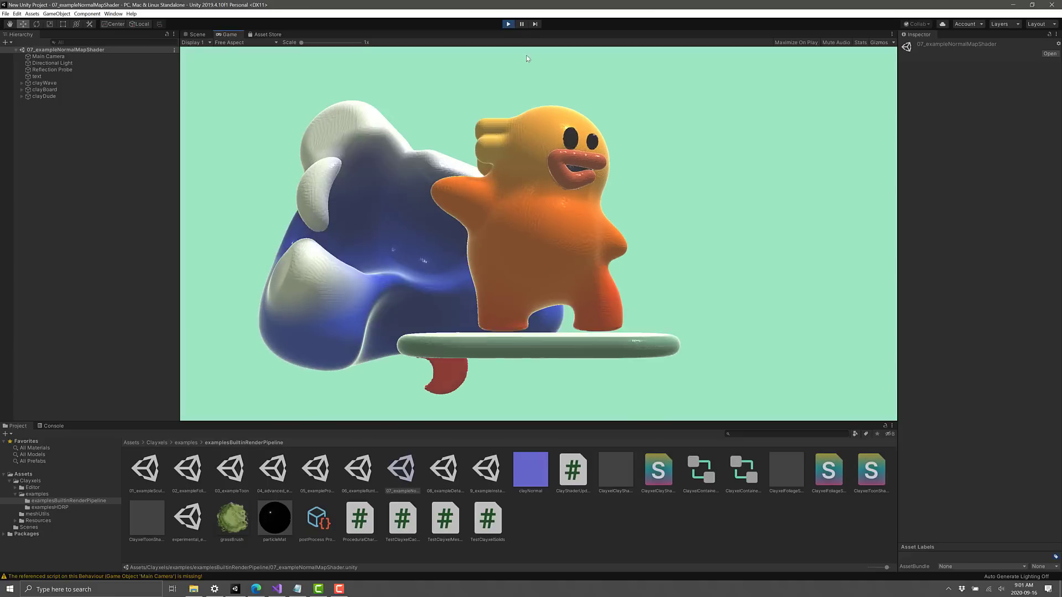
pyautogui.click(521, 24)
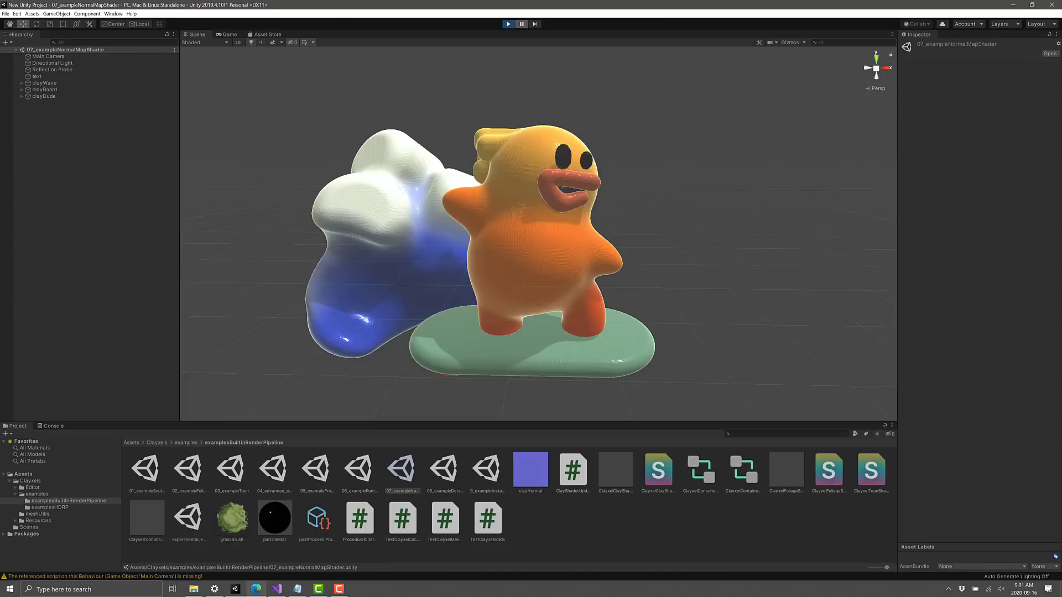
pyautogui.click(276, 589)
pyautogui.scroll(6, 249, 148)
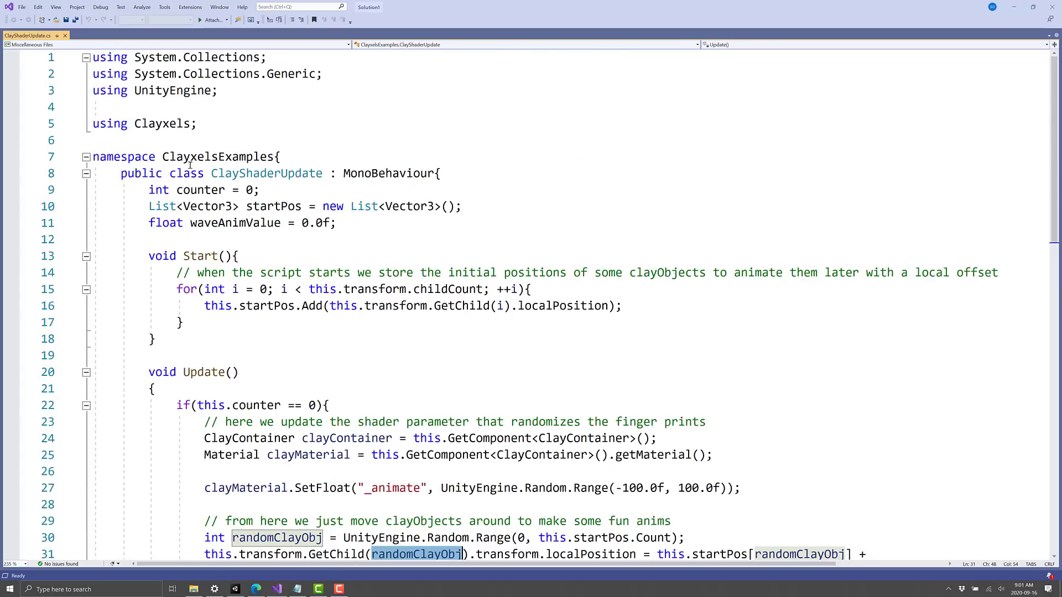
# - Highlight the random range call, clayMaterial and clayContainer in Update(), then return to Unity
pyautogui.scroll(-3, 239, 168)
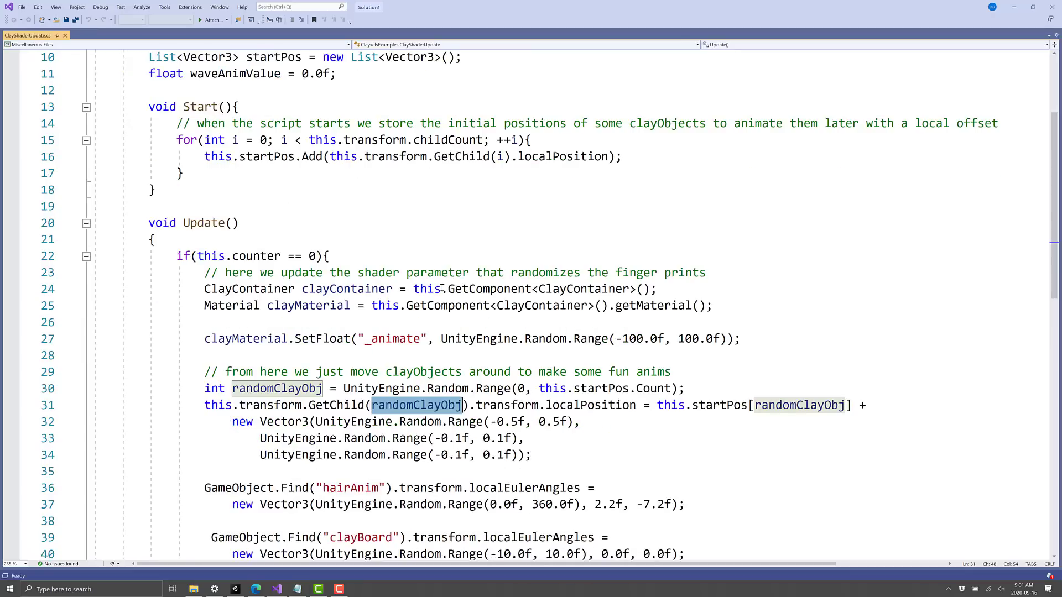
pyautogui.click(209, 215)
pyautogui.scroll(-1, 384, 343)
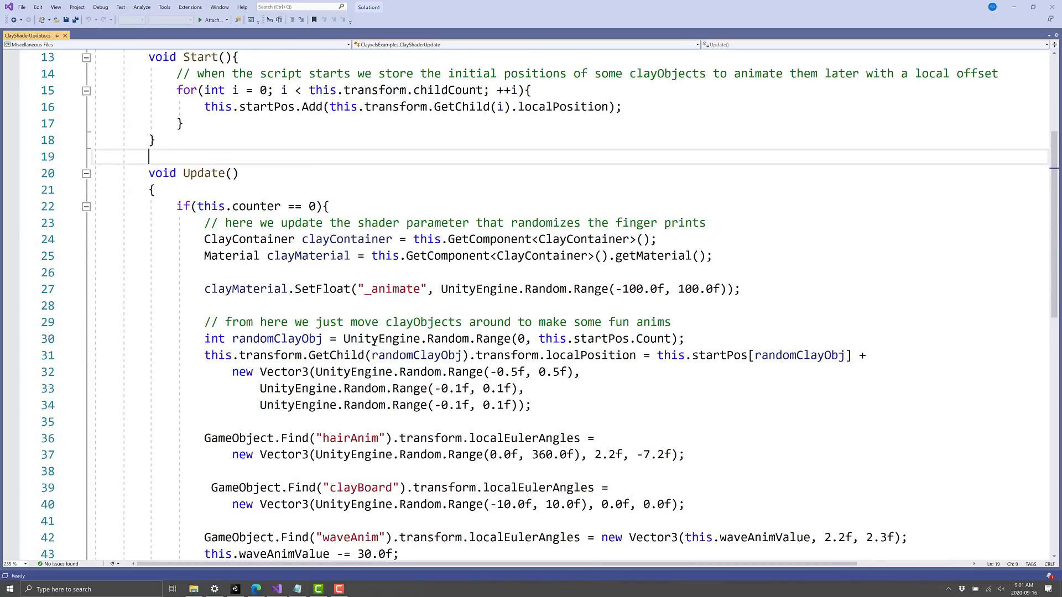
pyautogui.moveTo(373, 341); pyautogui.dragTo(651, 339)
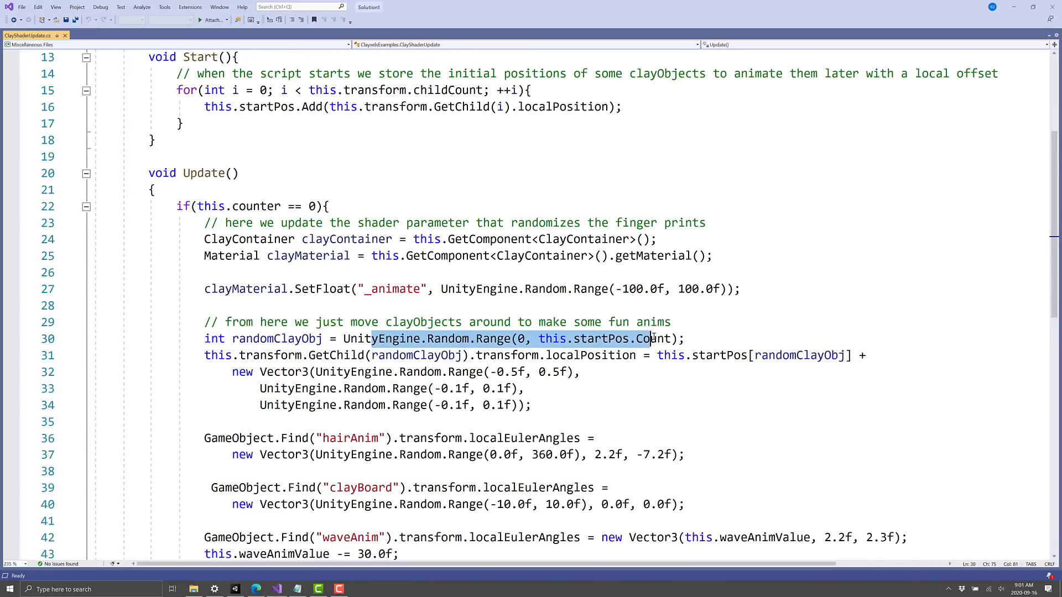
pyautogui.doubleClick(227, 288)
pyautogui.doubleClick(346, 239)
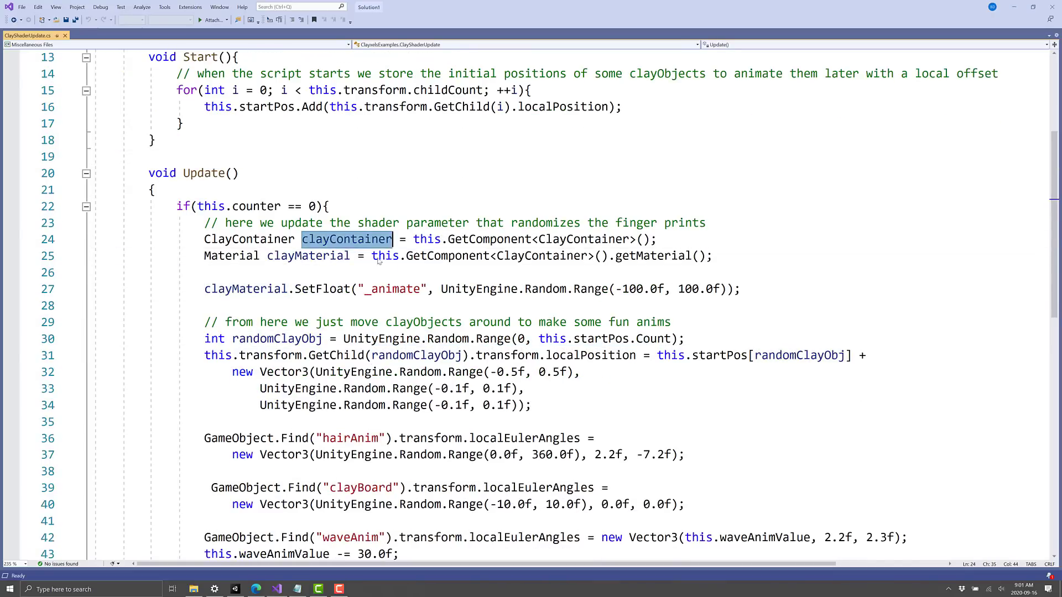
pyautogui.scroll(-2, 378, 272)
pyautogui.moveTo(204, 339); pyautogui.dragTo(525, 341)
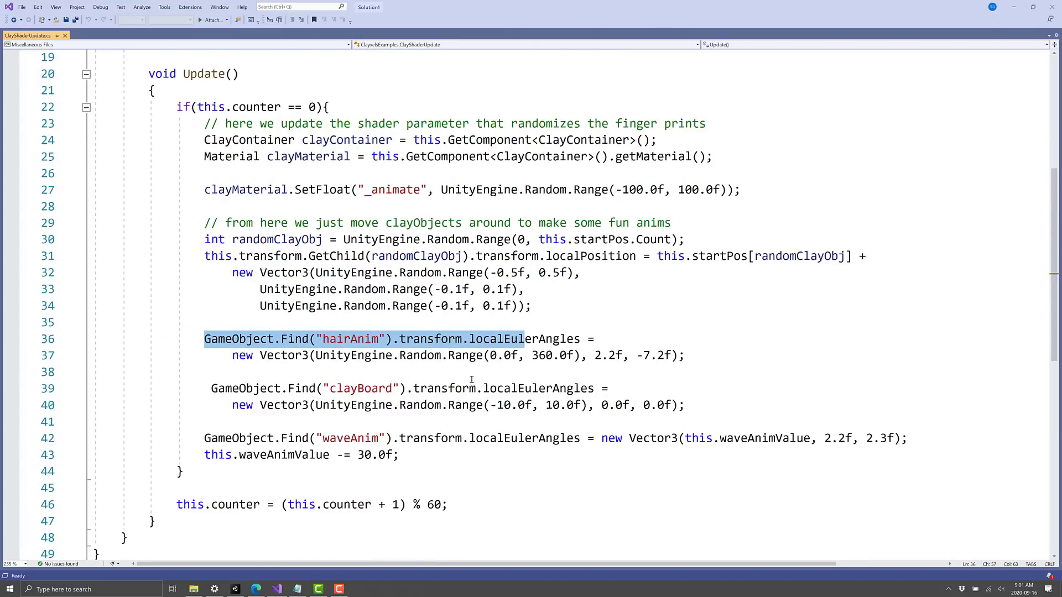
pyautogui.hotkey('alt', 'Tab')
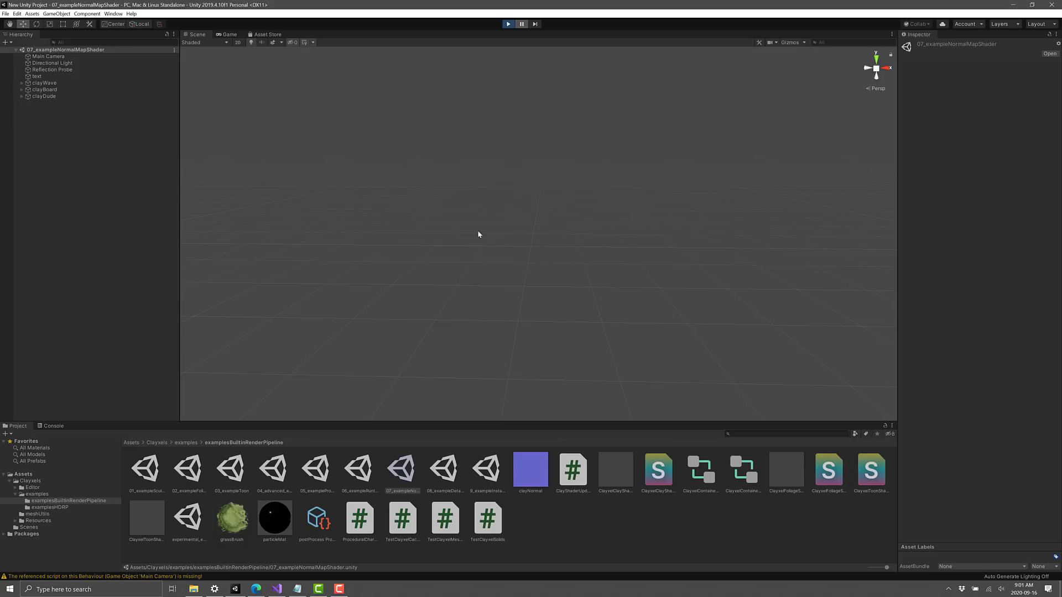
# - Exit Play mode, inspect clayWave, clayBoard and clayDude, then open 9_exampleInstancing
pyautogui.click(507, 24)
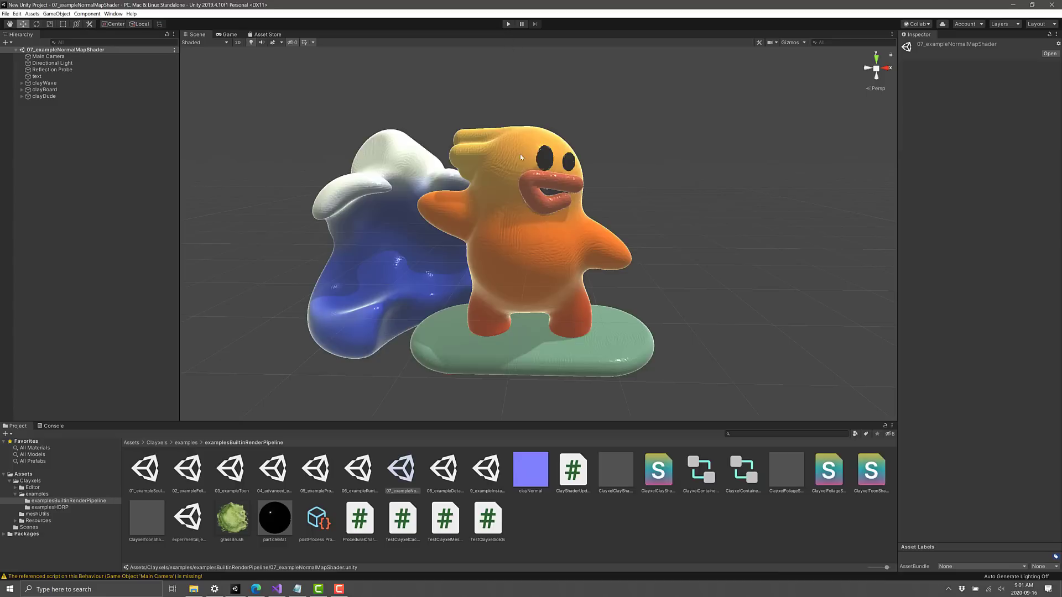
pyautogui.click(45, 83)
pyautogui.click(49, 91)
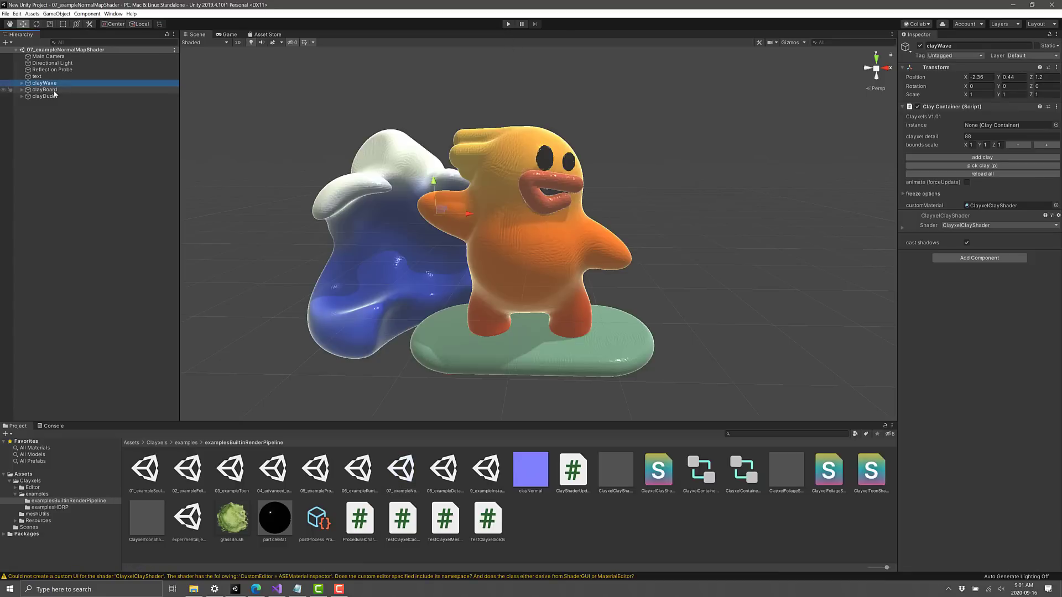
pyautogui.click(52, 96)
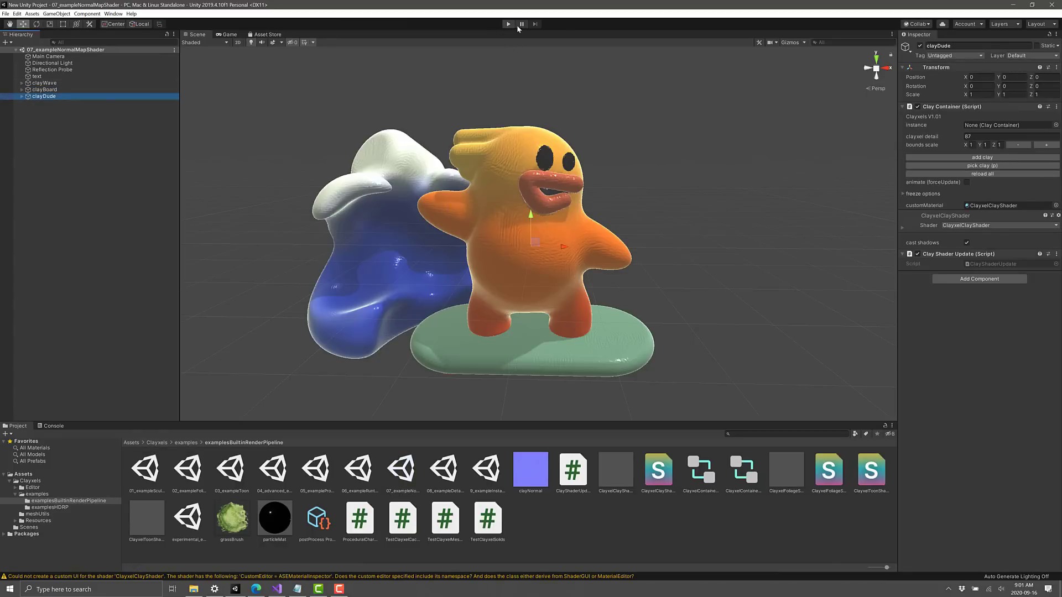
pyautogui.hotkey('alt', 'Tab')
pyautogui.hotkey('alt', 'Tab')
pyautogui.doubleClick(483, 476)
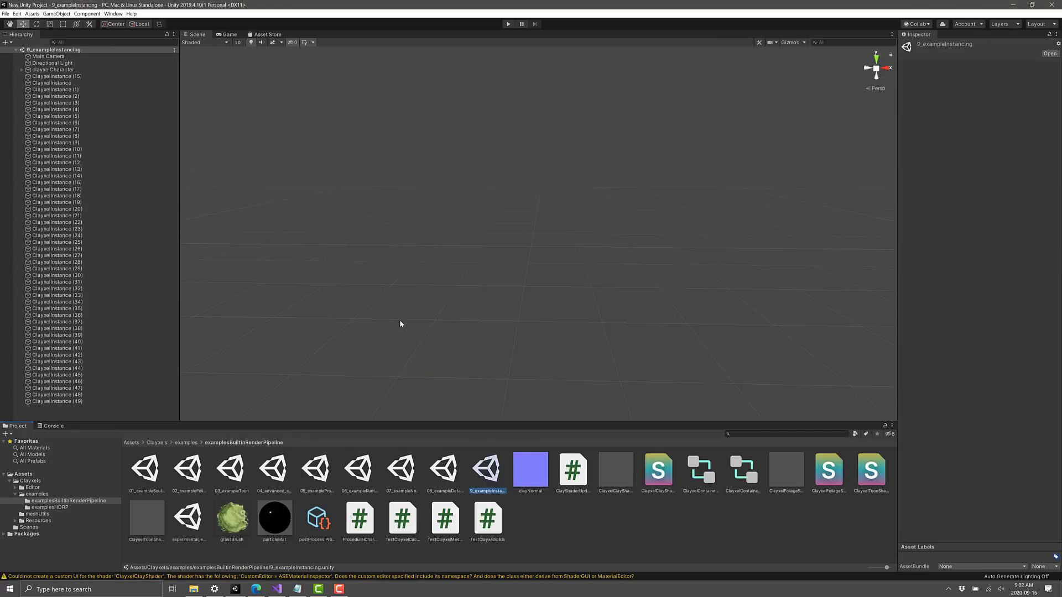
# - Orbit to the clay crowd and expand clayxelCharacter and its proceduralRig down to the hip
pyautogui.keyDown('alt'); pyautogui.moveTo(636, 251); pyautogui.dragTo(744, 294); pyautogui.keyUp('alt')
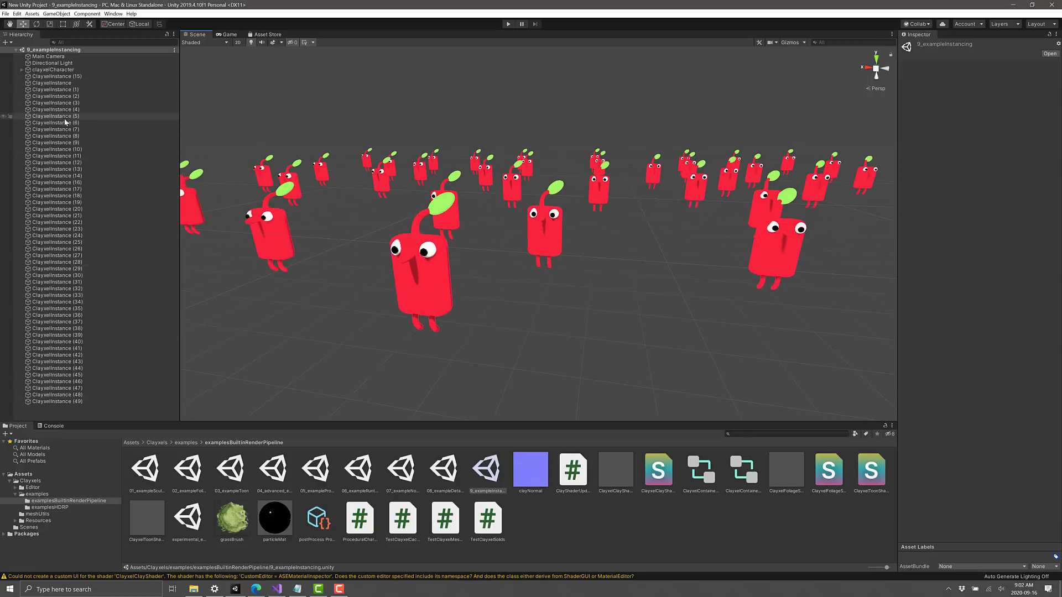
pyautogui.click(31, 76)
pyautogui.click(28, 70)
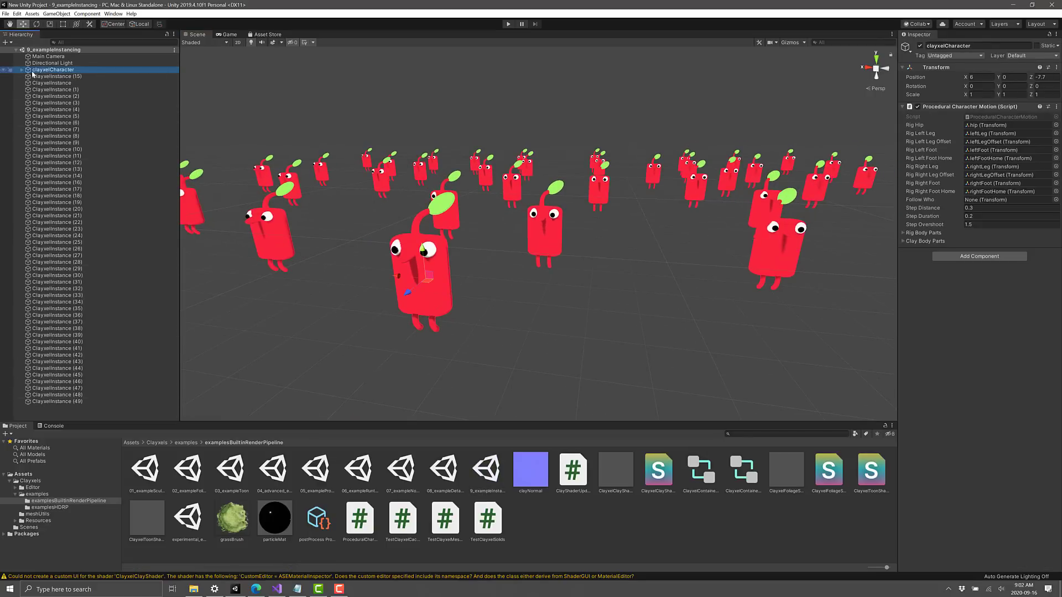
pyautogui.click(22, 69)
pyautogui.click(54, 77)
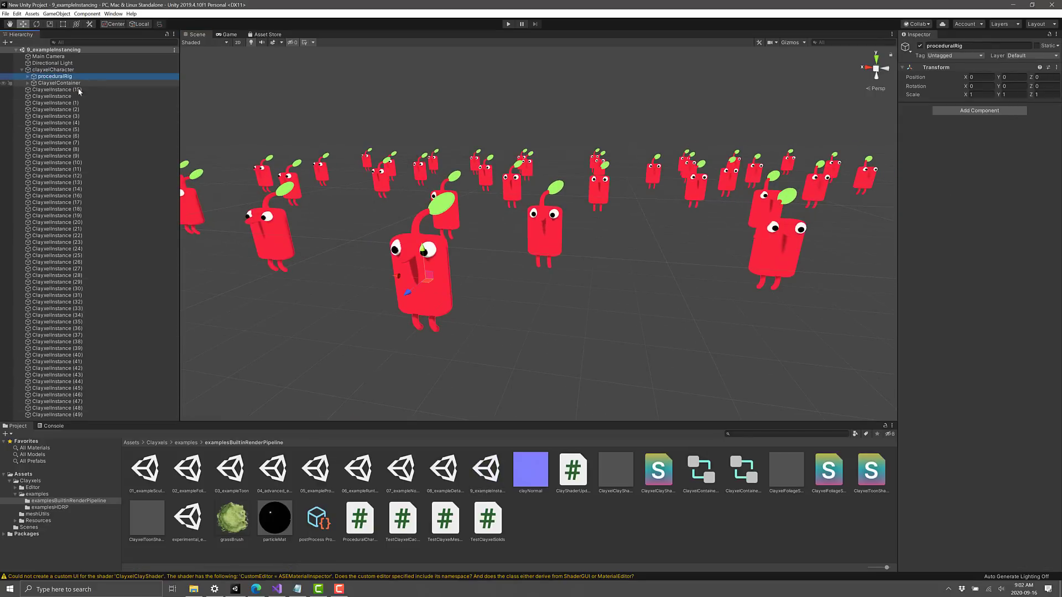
pyautogui.click(27, 77)
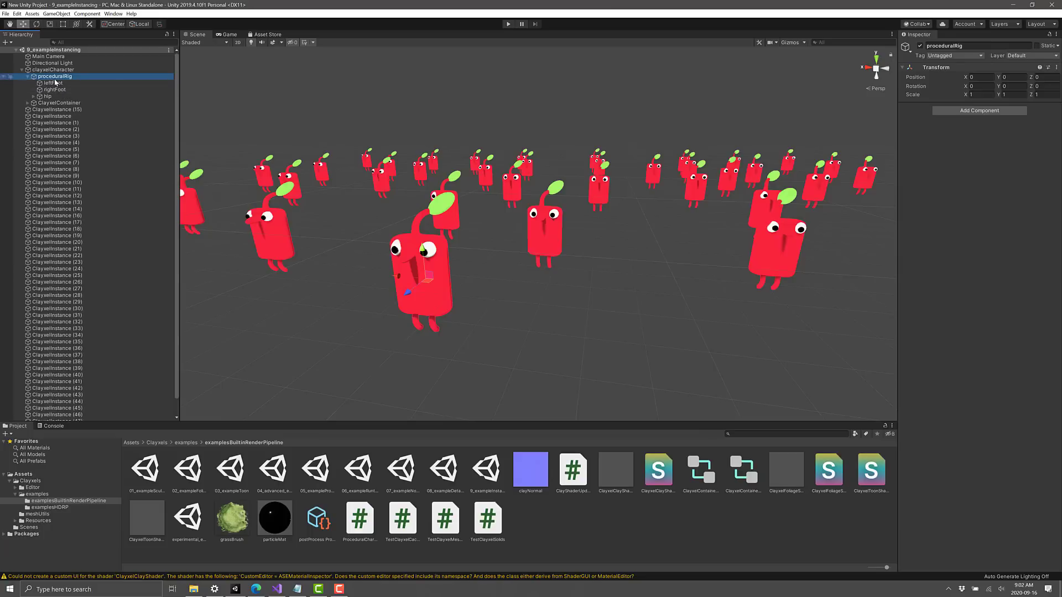
pyautogui.click(48, 97)
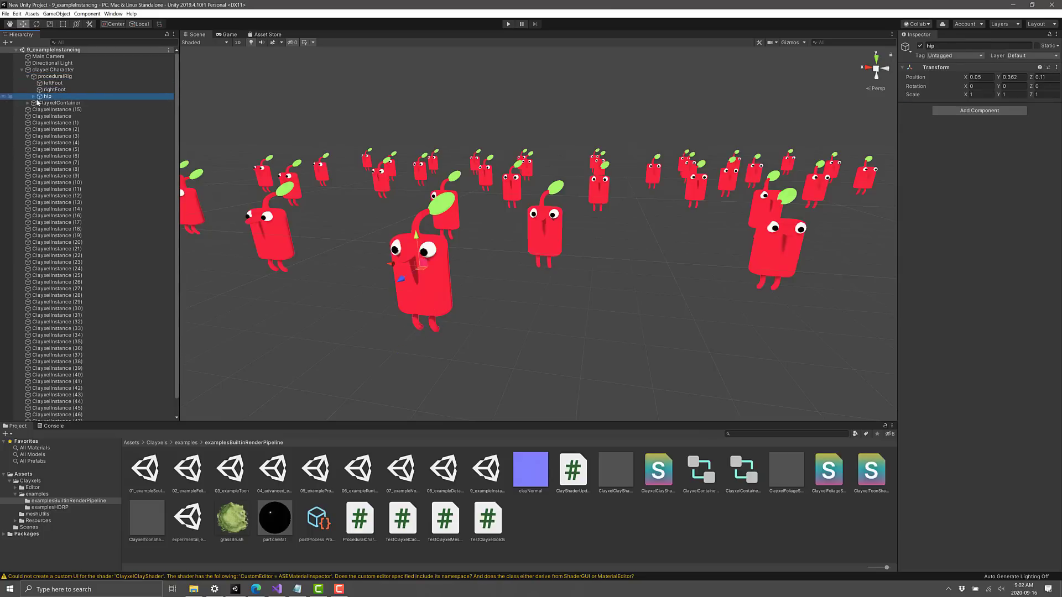
# - Expand ClayxelContainer and clayBodyParent, inspecting the clay leg and body parts
pyautogui.click(31, 104)
pyautogui.click(27, 103)
pyautogui.click(60, 116)
pyautogui.click(68, 123)
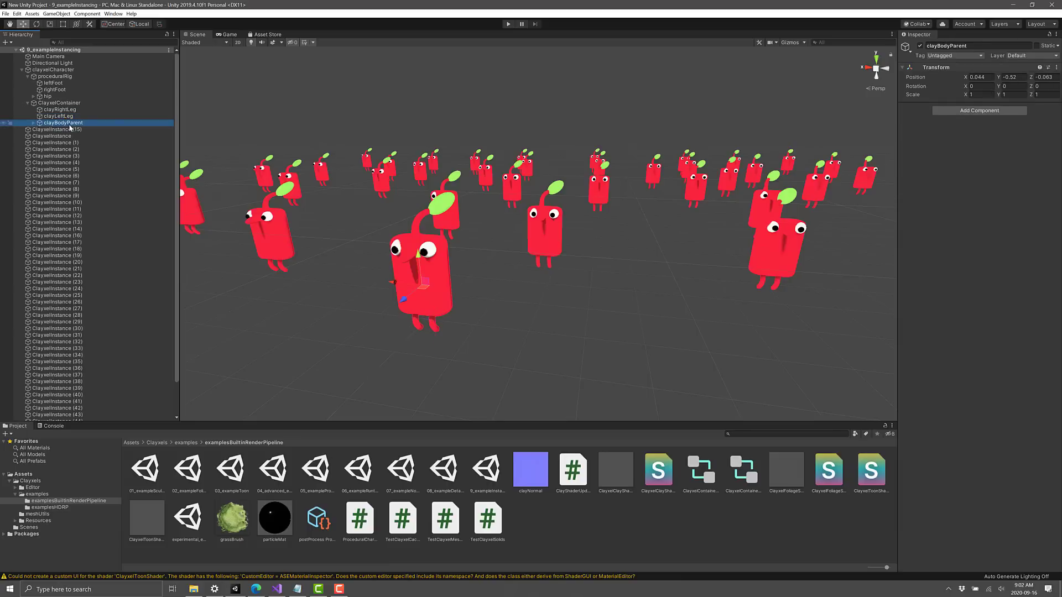
pyautogui.click(33, 123)
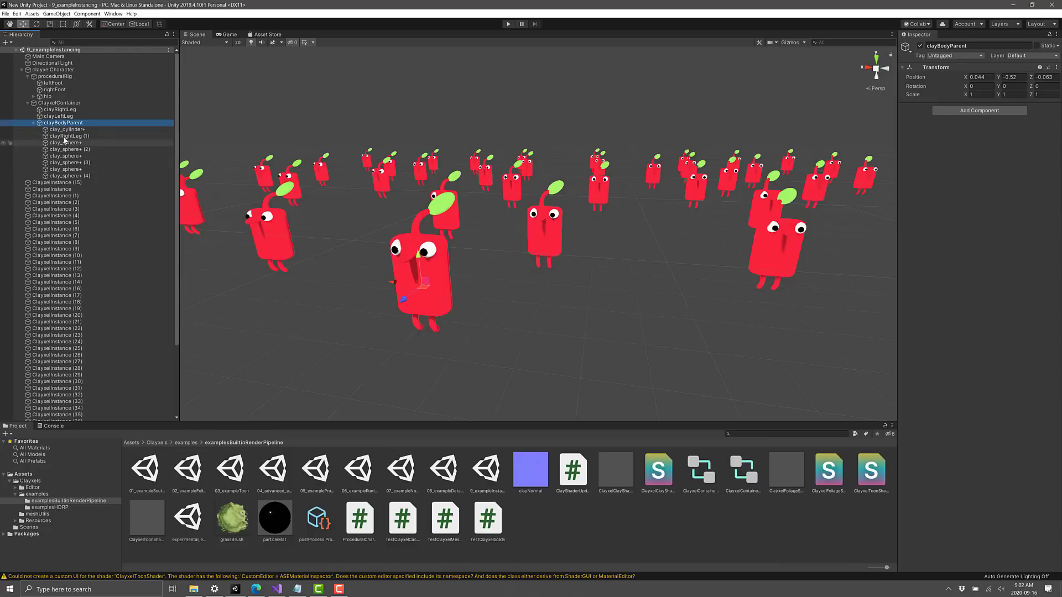
pyautogui.click(66, 110)
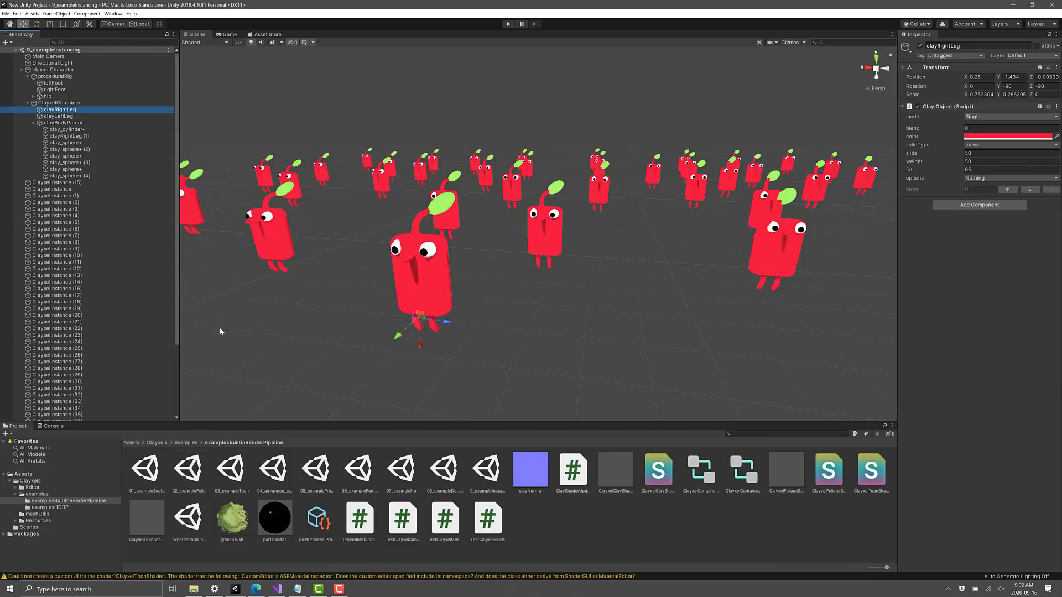
pyautogui.click(508, 24)
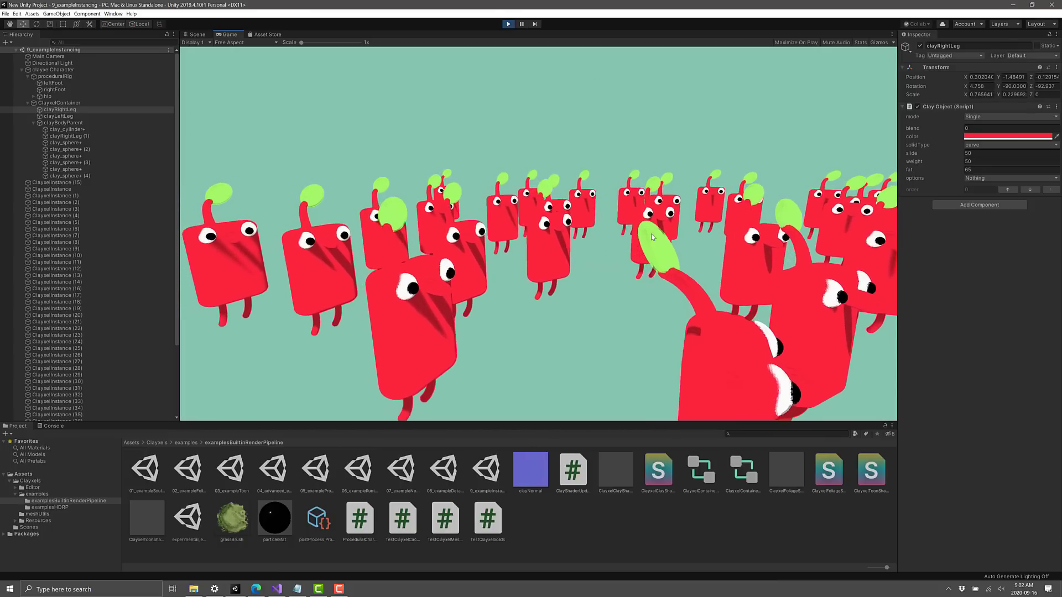
pyautogui.click(508, 25)
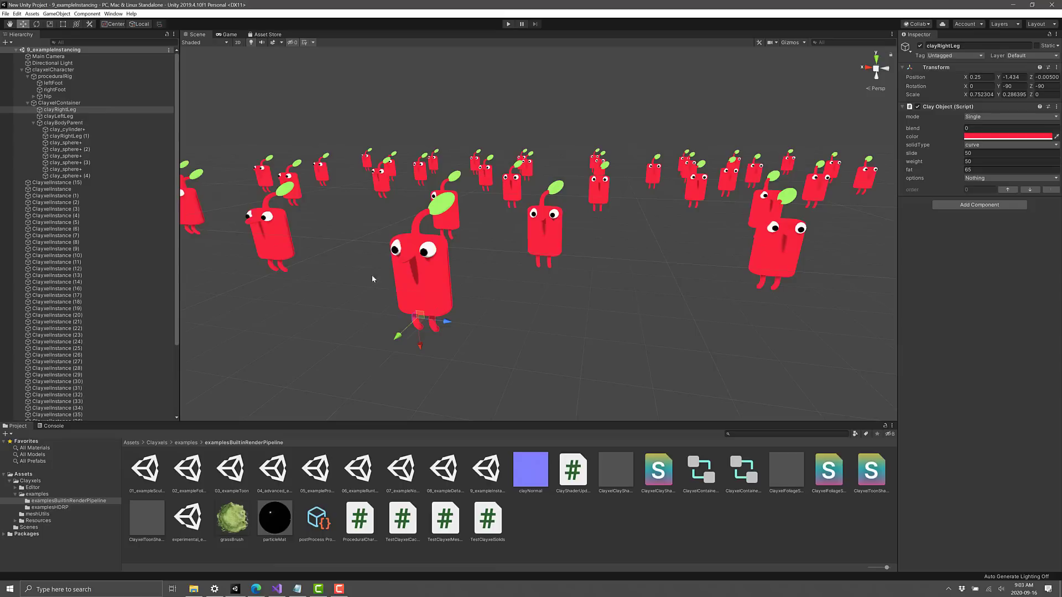
pyautogui.click(114, 13)
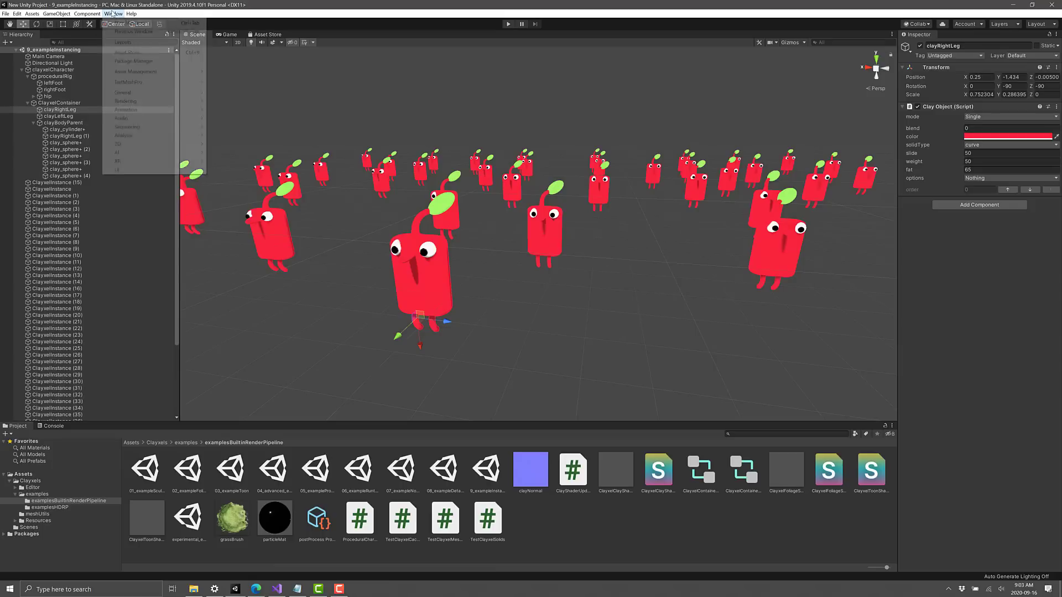
pyautogui.click(133, 61)
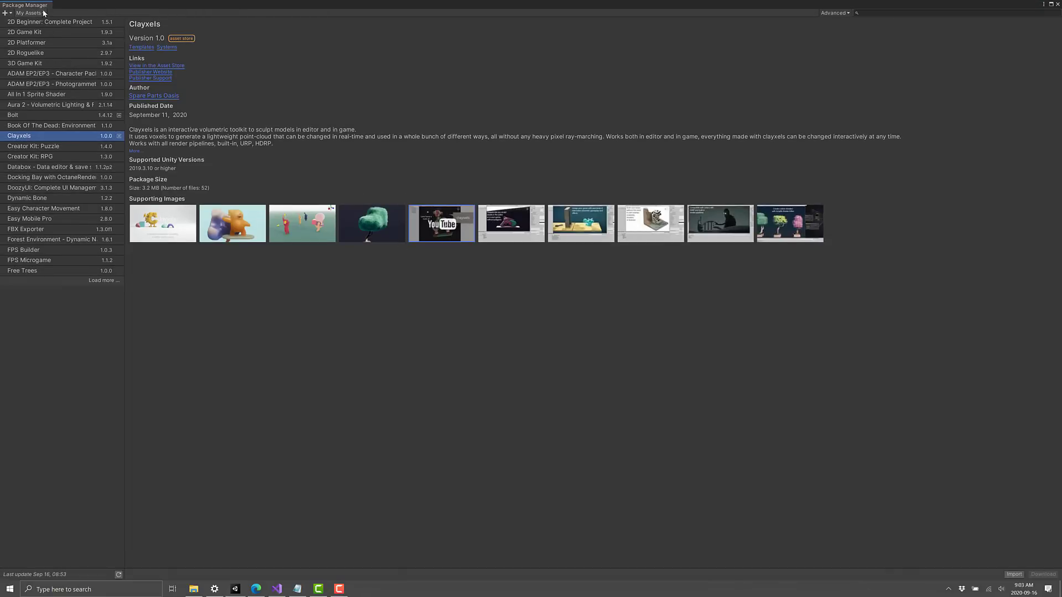
pyautogui.click(30, 13)
pyautogui.click(39, 43)
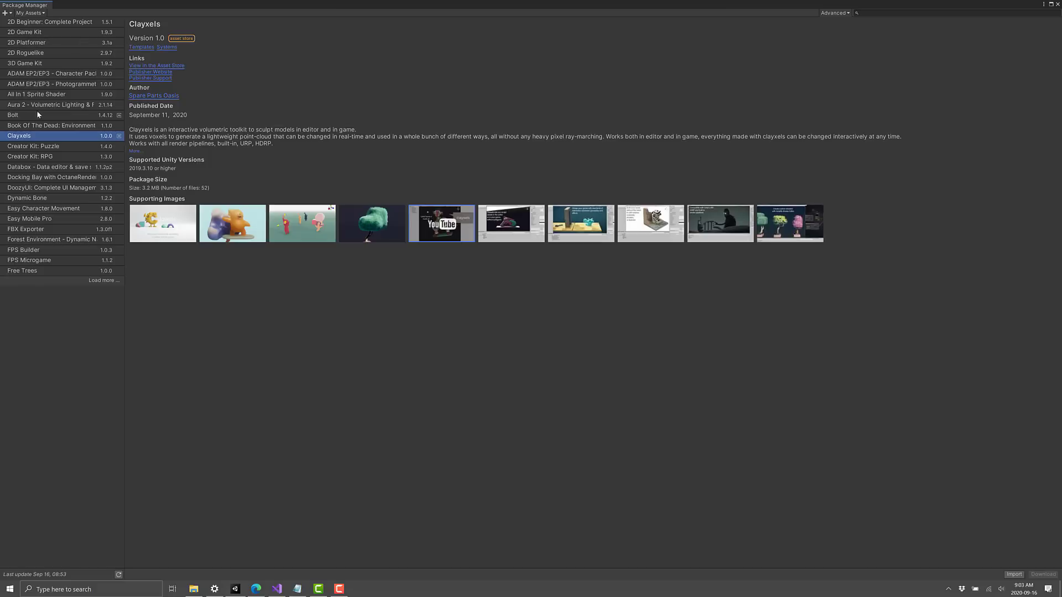
pyautogui.click(104, 280)
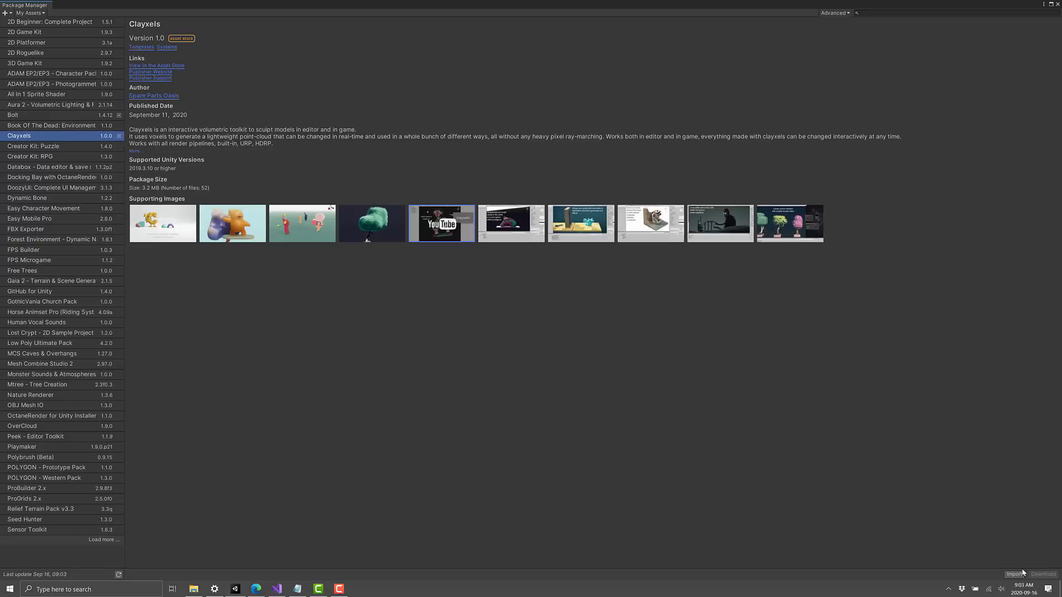
pyautogui.click(1057, 4)
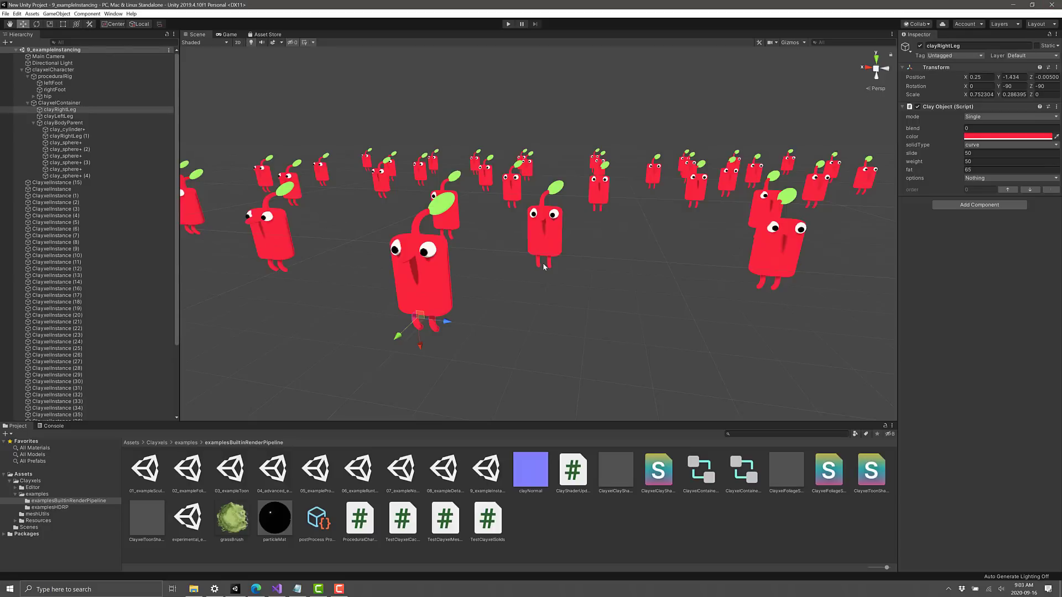
# - Browse the Clayxels example folders, then show the package readme and scroll its notes
pyautogui.click(31, 482)
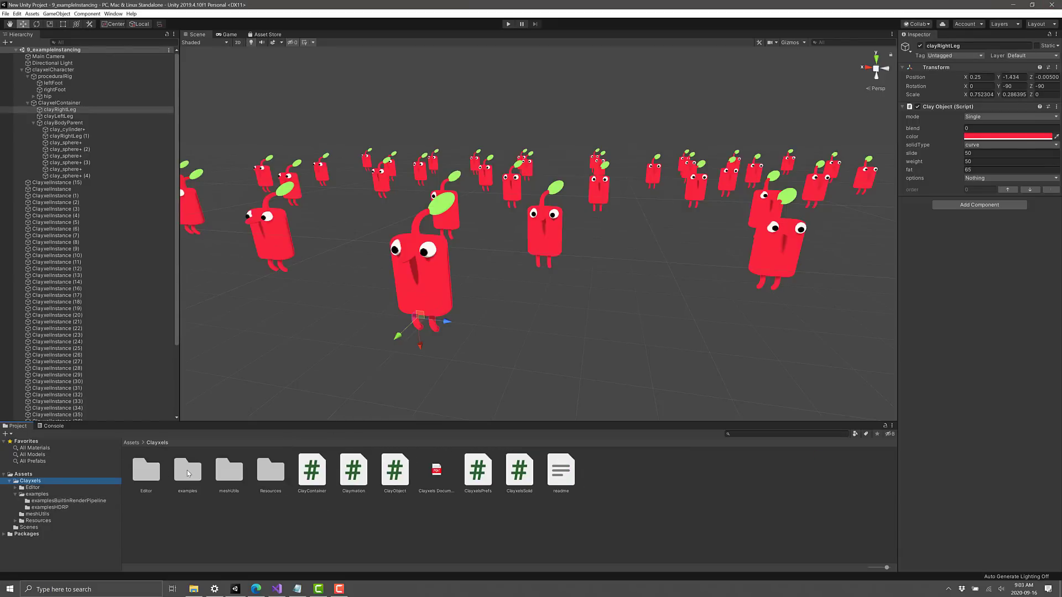
pyautogui.doubleClick(186, 471)
pyautogui.doubleClick(146, 471)
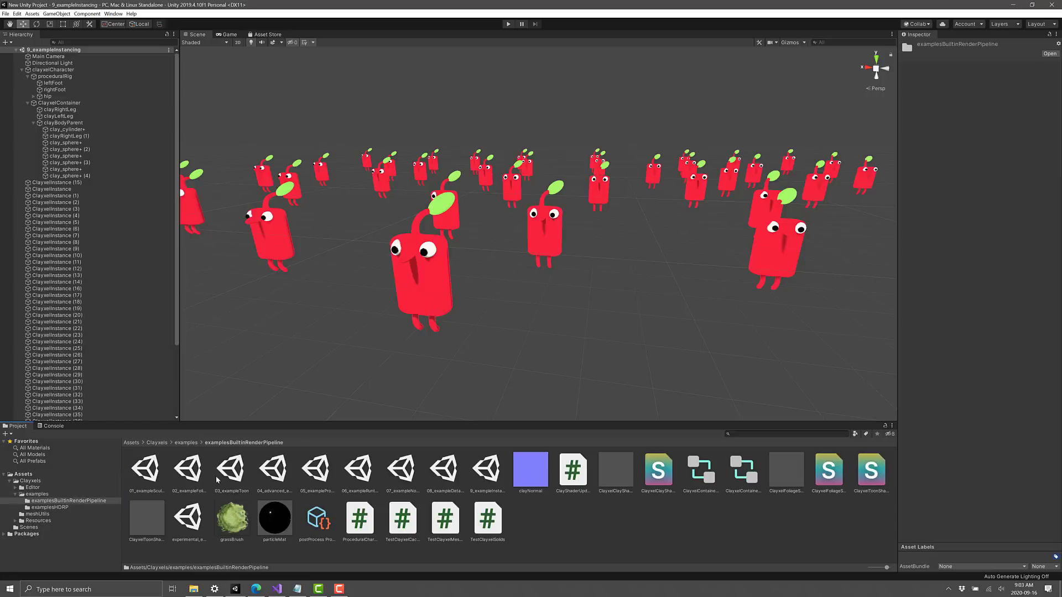
pyautogui.click(31, 482)
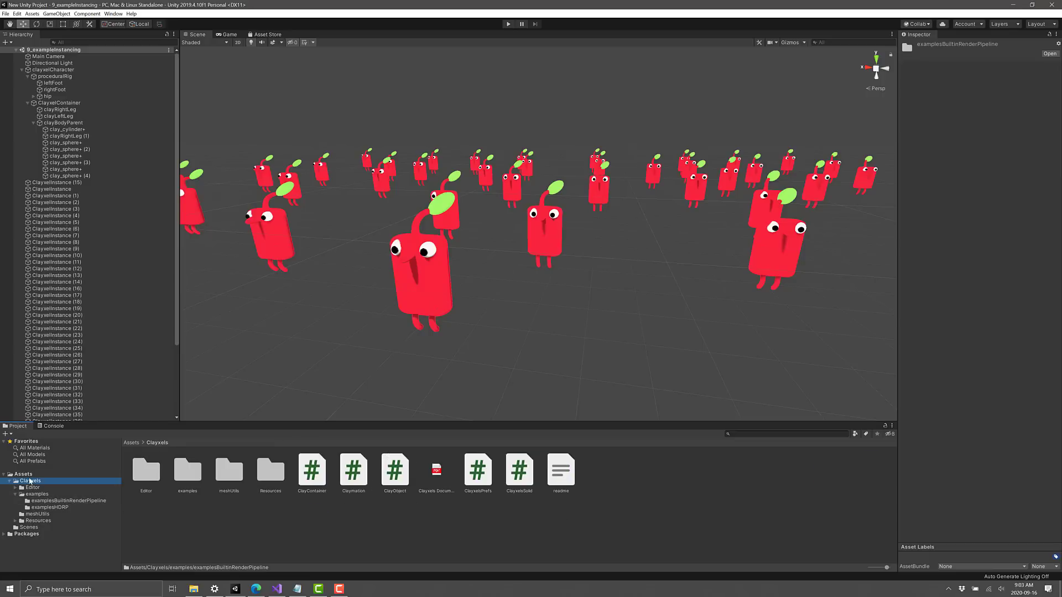
pyautogui.click(561, 471)
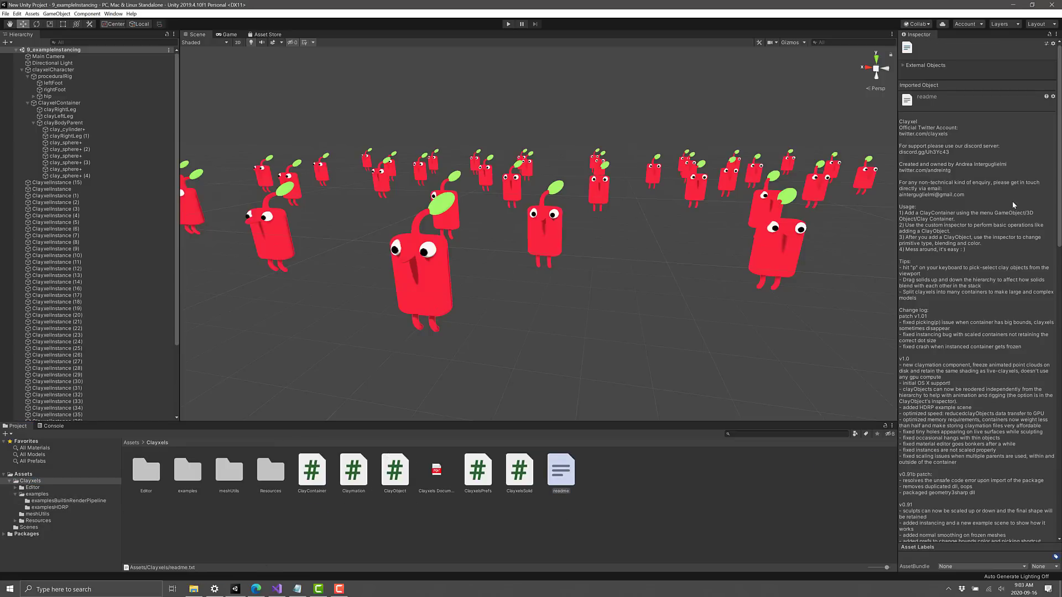
pyautogui.scroll(-15, 953, 435)
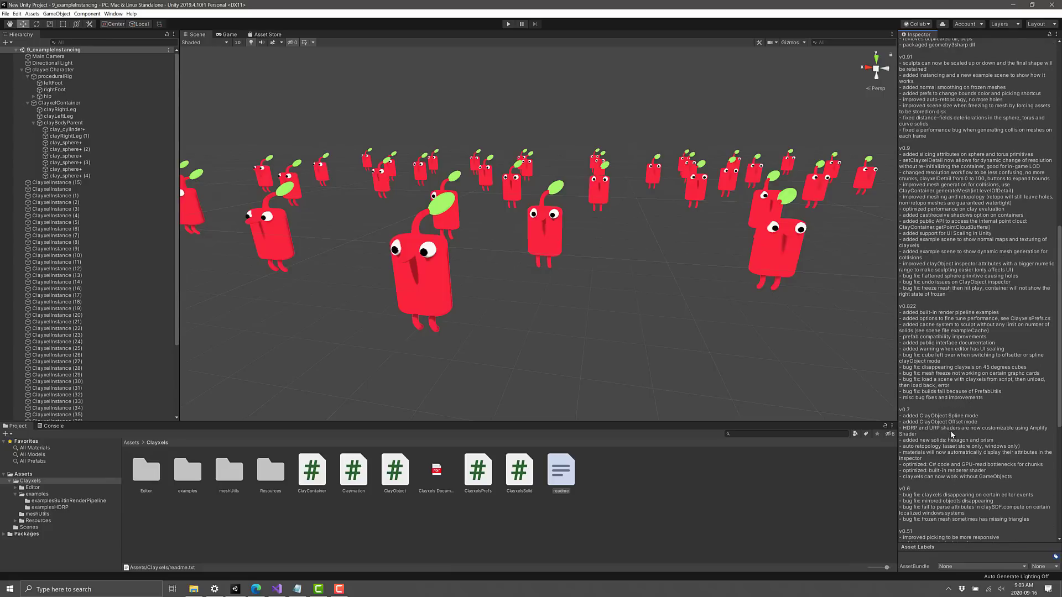
pyautogui.scroll(15, 952, 435)
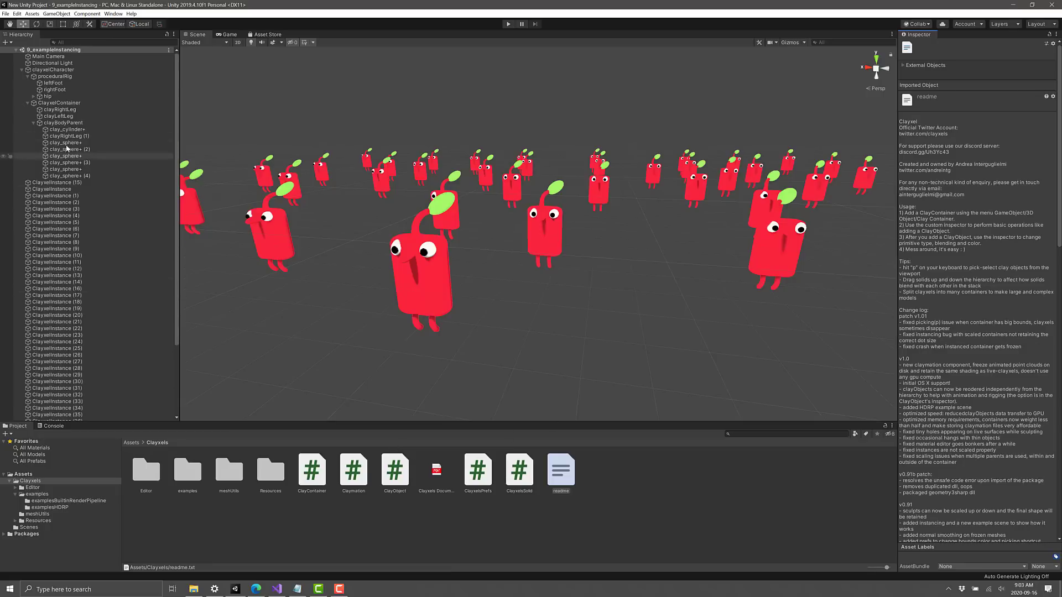
# - Browse the Animating, Programming and Shading pages of Clayxels Documentation.pdf, then return to Unity
pyautogui.click(436, 471)
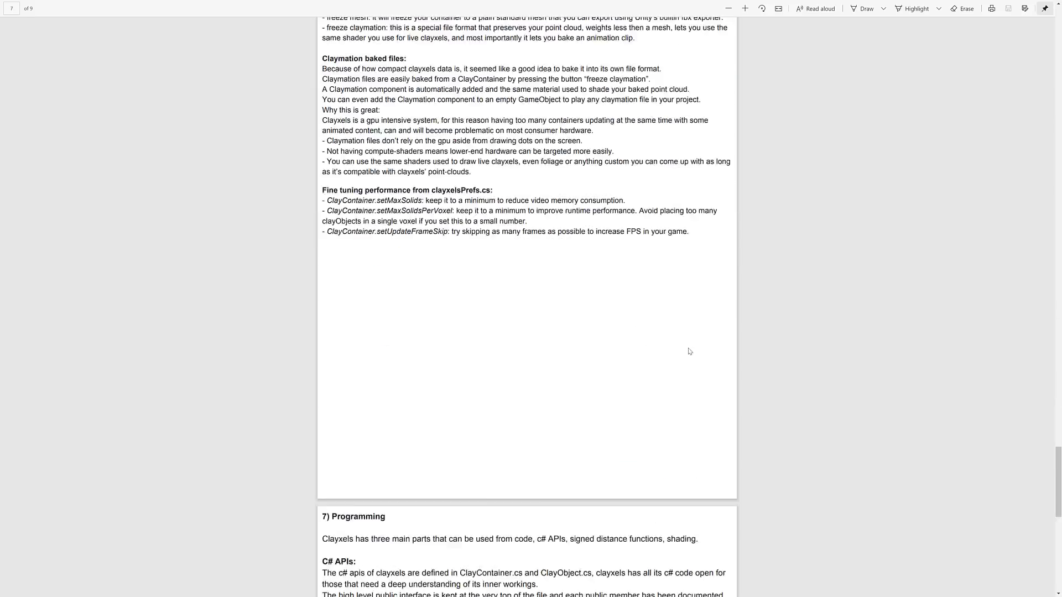
pyautogui.scroll(15, 672, 365)
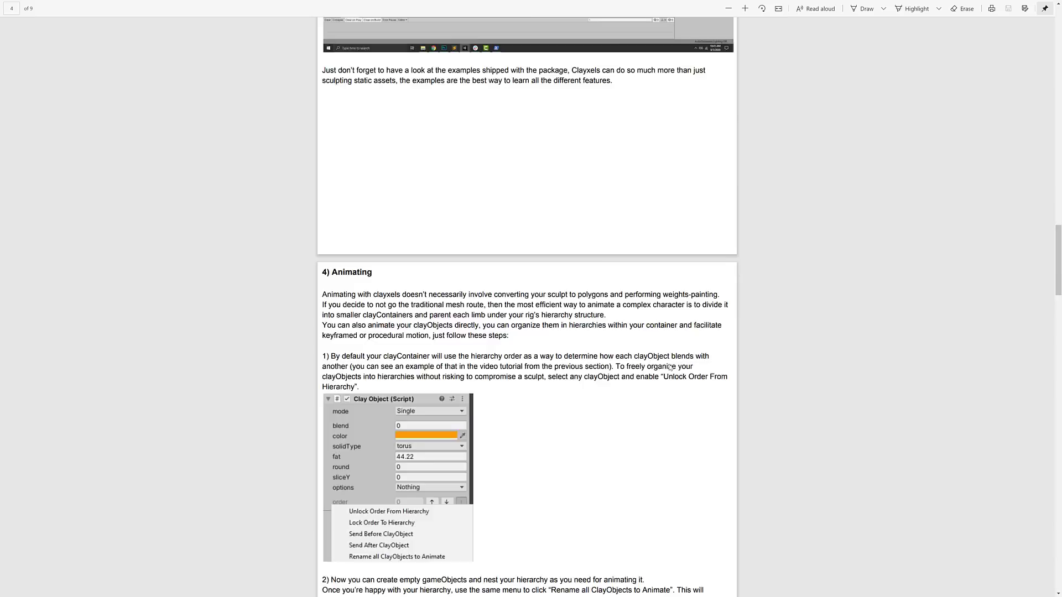
pyautogui.scroll(-10, 670, 364)
pyautogui.scroll(-15, 669, 365)
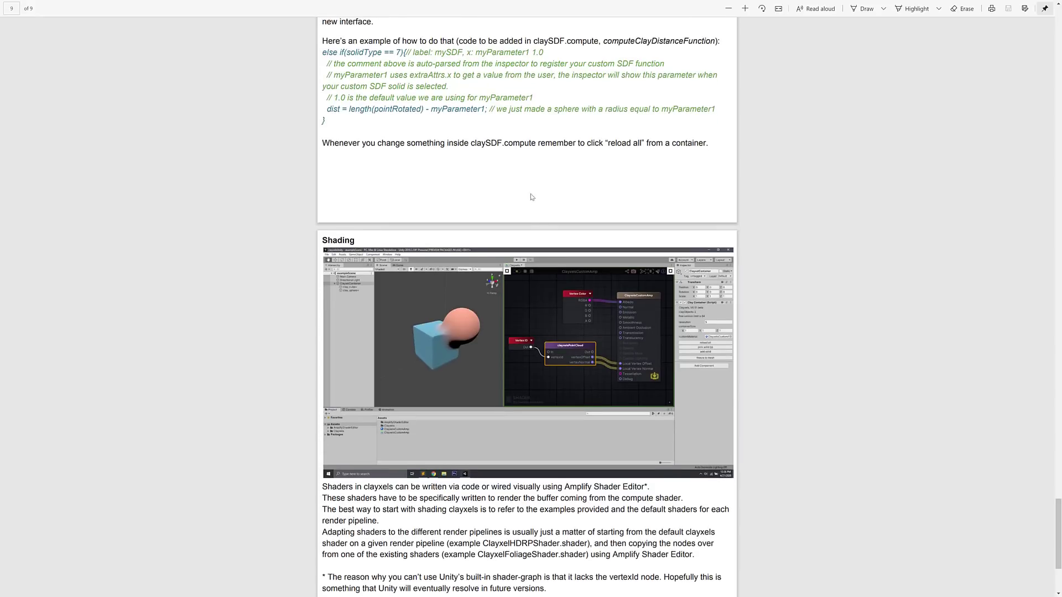
pyautogui.scroll(-3, 532, 213)
pyautogui.scroll(20, 548, 247)
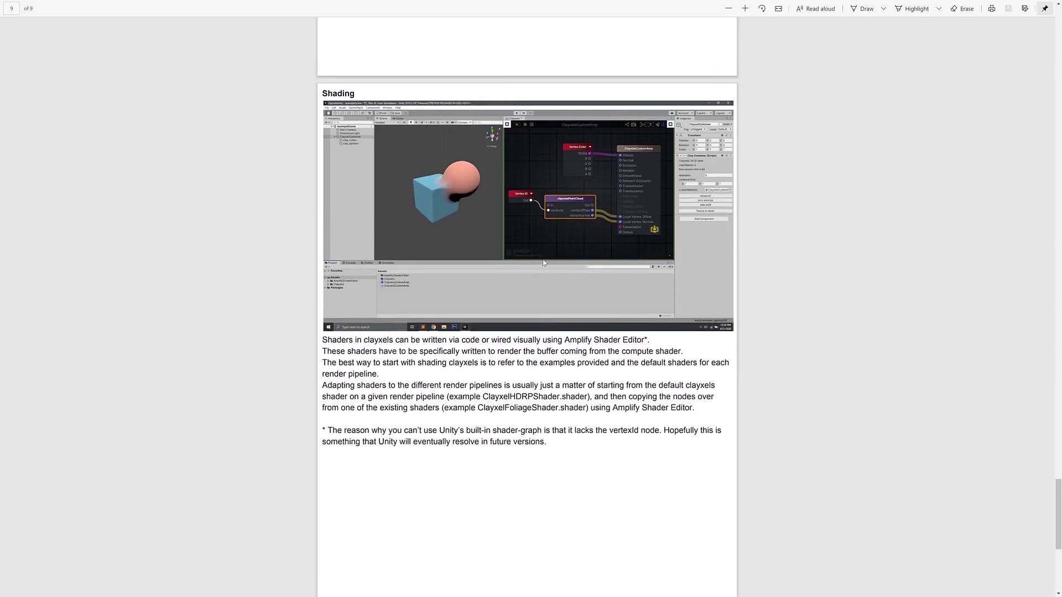
pyautogui.scroll(20, 540, 270)
pyautogui.scroll(8, 537, 249)
pyautogui.hotkey('alt', 'Tab')
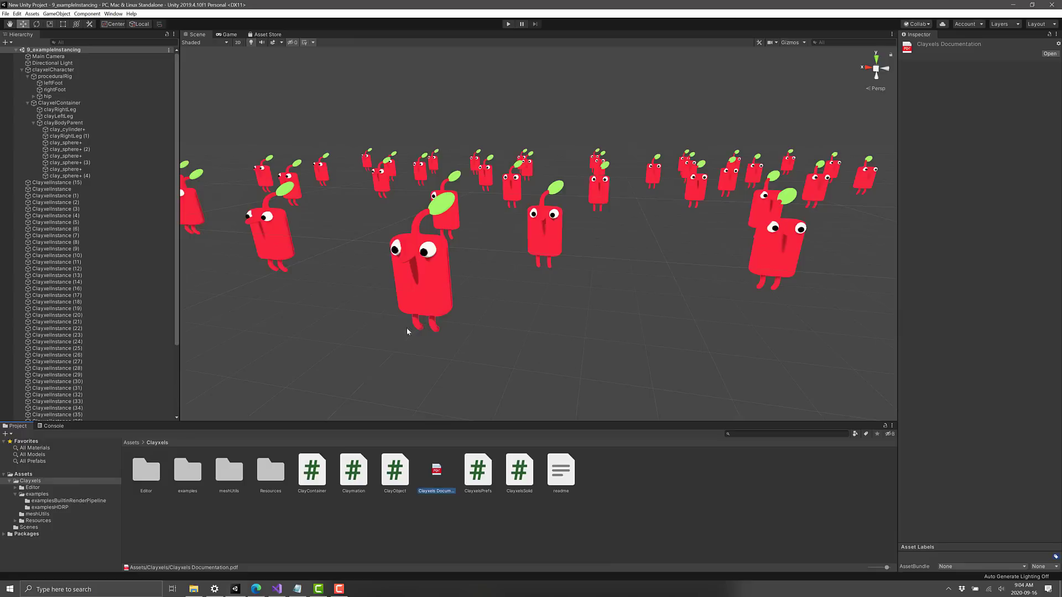
# - Open SampleScene from the Scenes folder and orbit the empty view
pyautogui.click(30, 527)
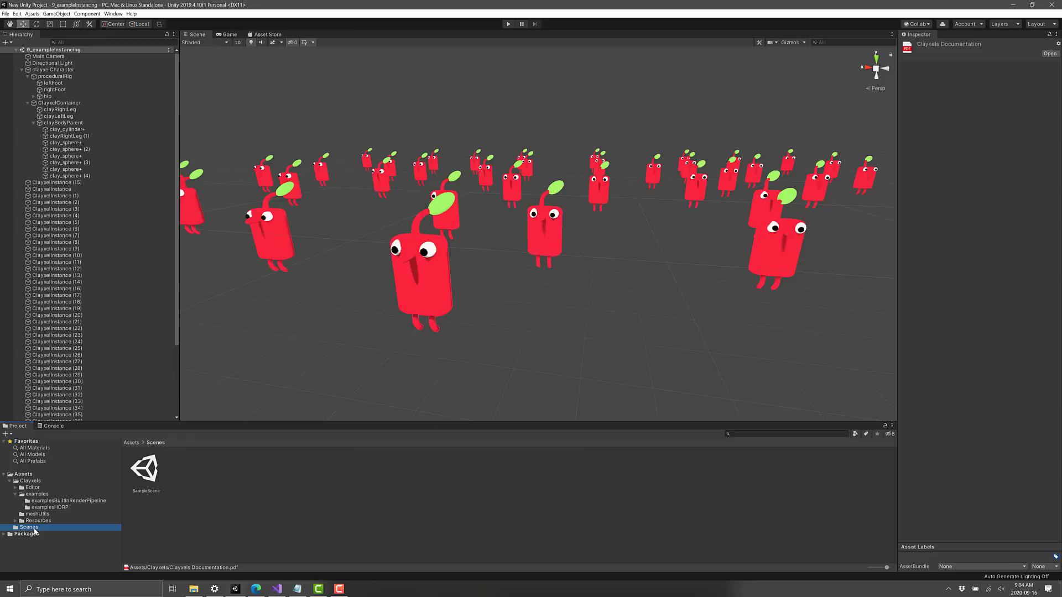
pyautogui.doubleClick(145, 470)
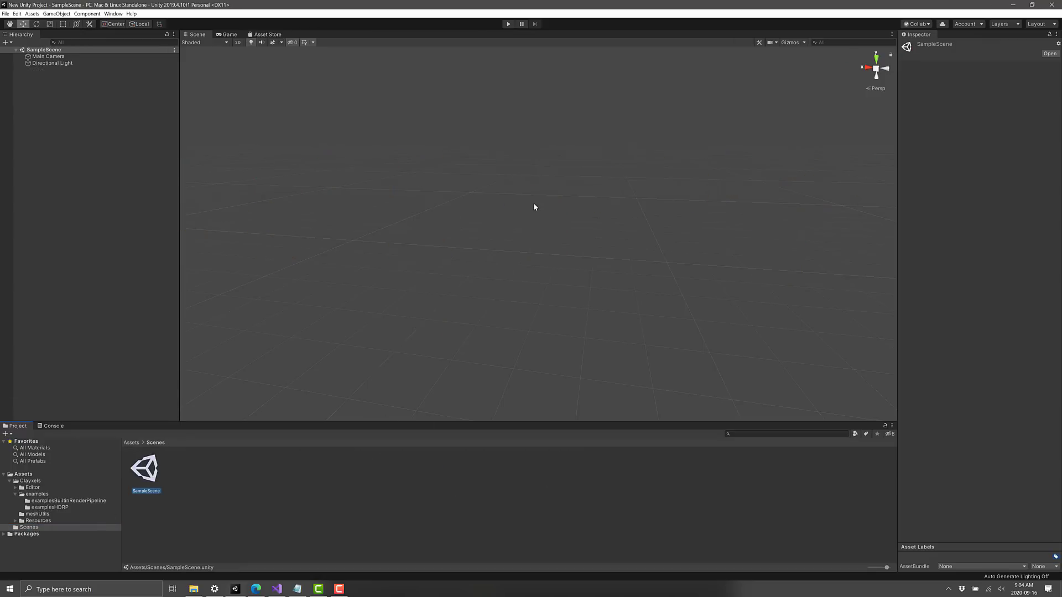
pyautogui.keyDown('alt'); pyautogui.moveTo(535, 207); pyautogui.dragTo(306, 256); pyautogui.keyUp('alt')
# - Add a Clayxel Container to SampleScene via GameObject > 3D Object
pyautogui.rightClick(36, 51)
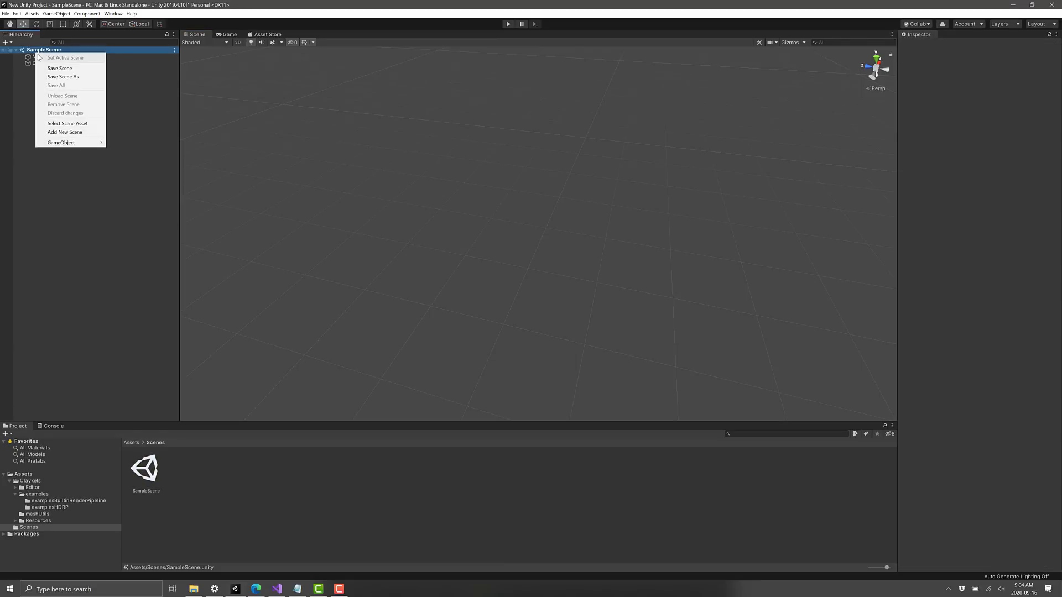
pyautogui.moveTo(72, 144)
pyautogui.moveTo(133, 151)
pyautogui.click(194, 212)
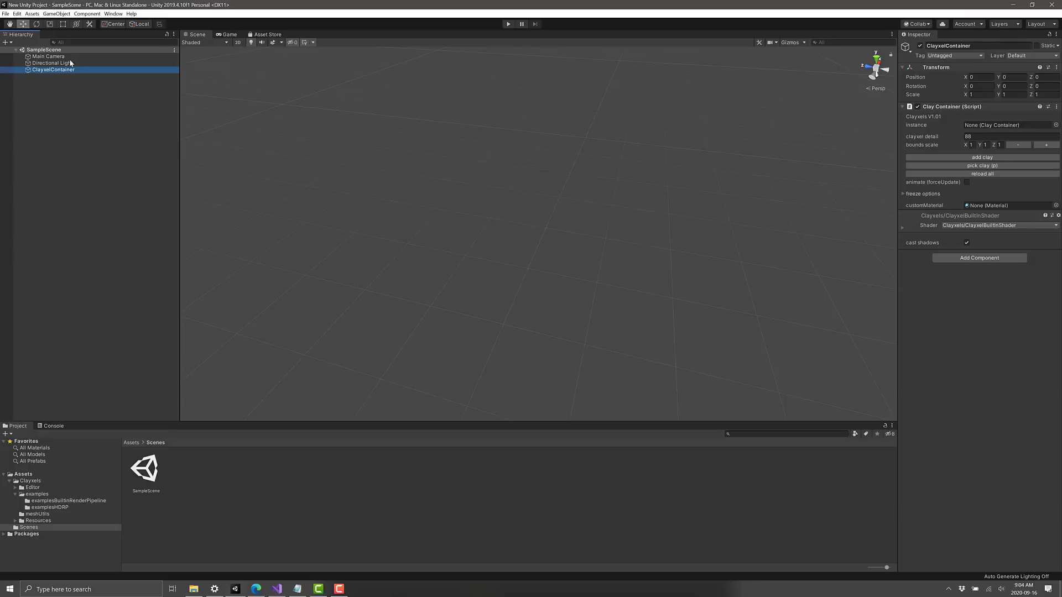
# - Replace the Clayxel Container with an empty GameObject carrying the ClayContainer script
pyautogui.press('Delete')
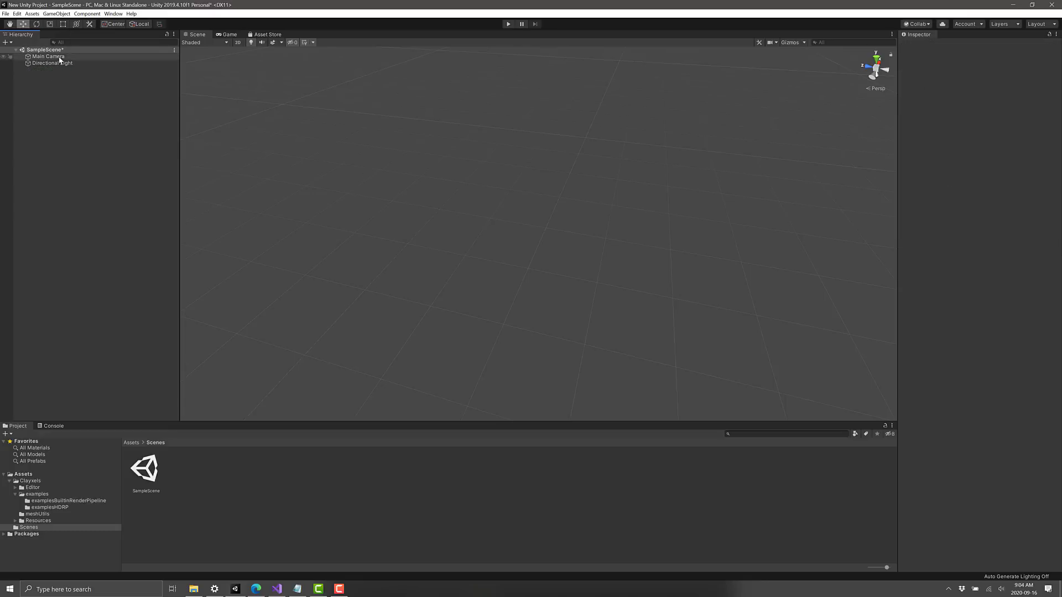
pyautogui.click(59, 50)
pyautogui.rightClick(60, 50)
pyautogui.moveTo(97, 139)
pyautogui.click(146, 142)
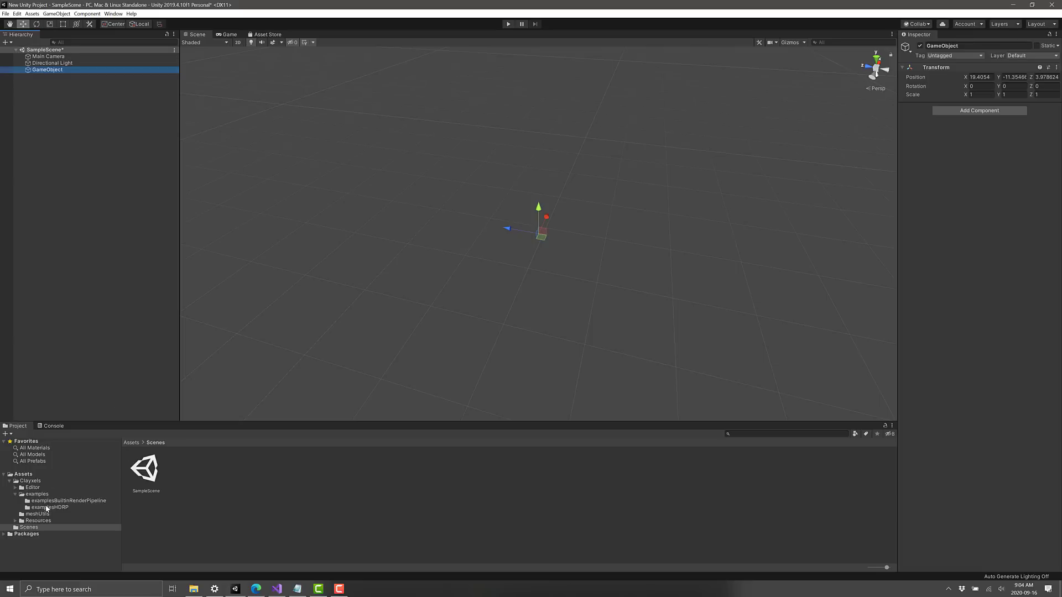
pyautogui.click(31, 481)
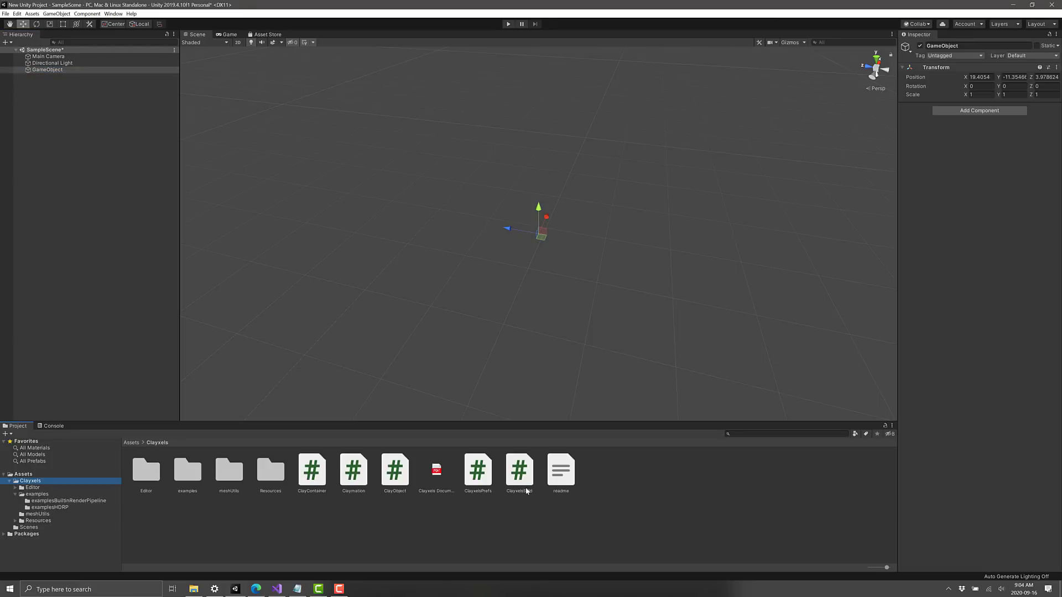
pyautogui.moveTo(318, 471); pyautogui.dragTo(990, 110)
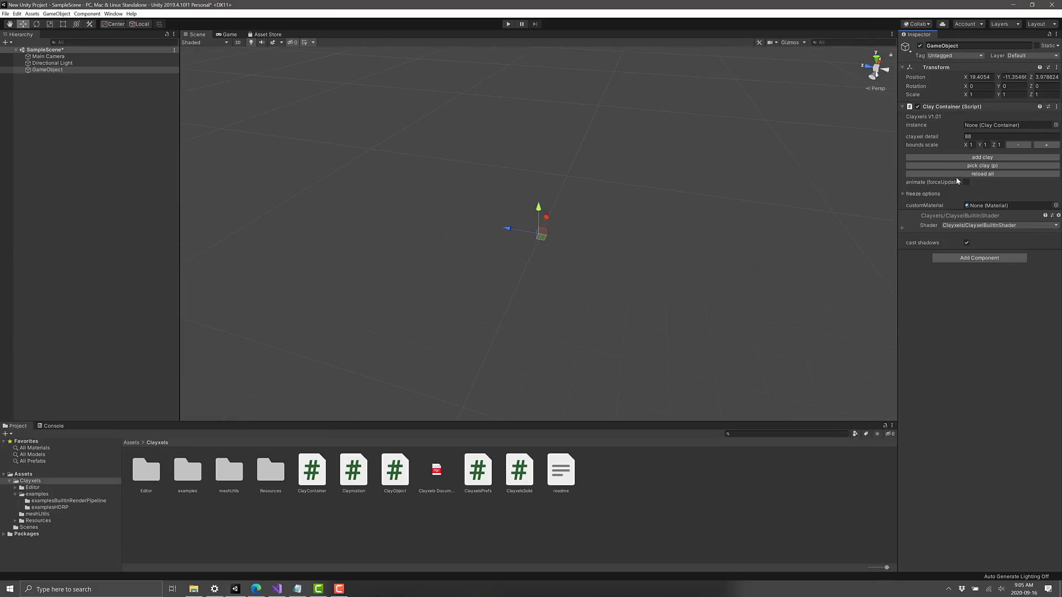
# - Add two clay cubes to the container and move the second 0.42 along Z
pyautogui.click(974, 158)
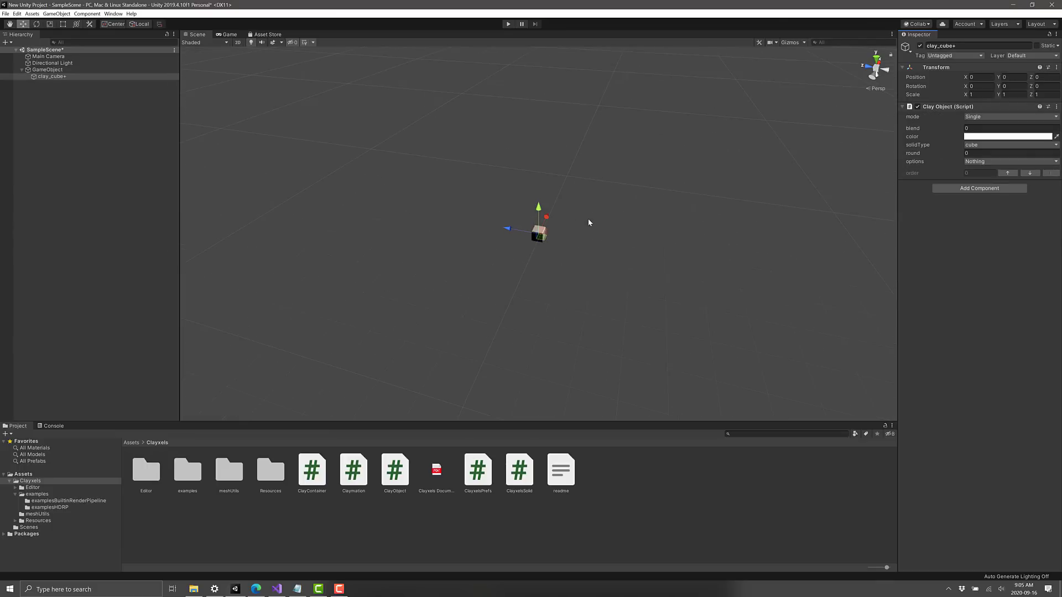
pyautogui.scroll(5, 589, 222)
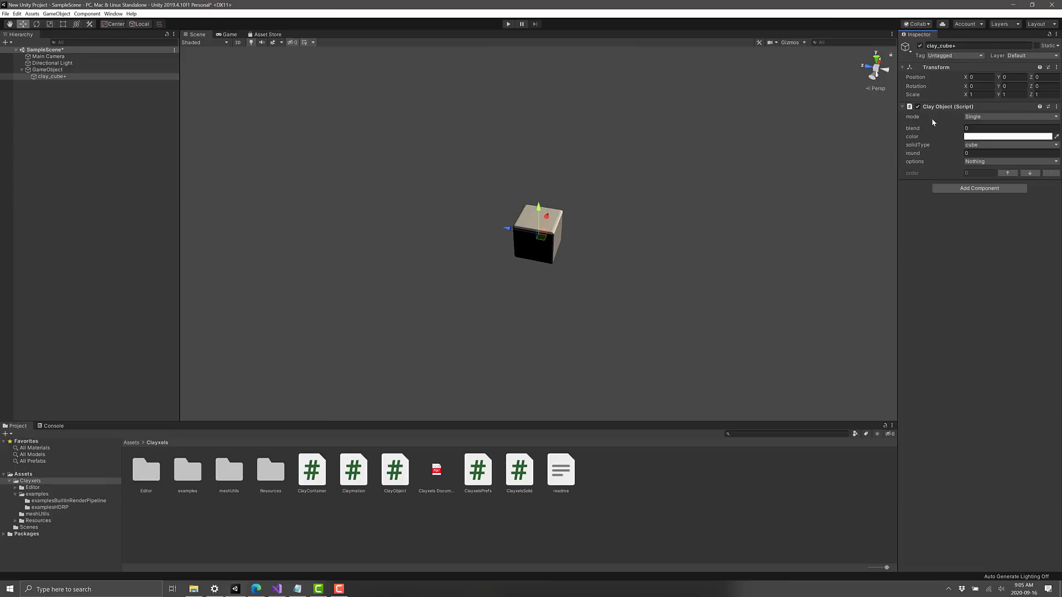
pyautogui.click(117, 69)
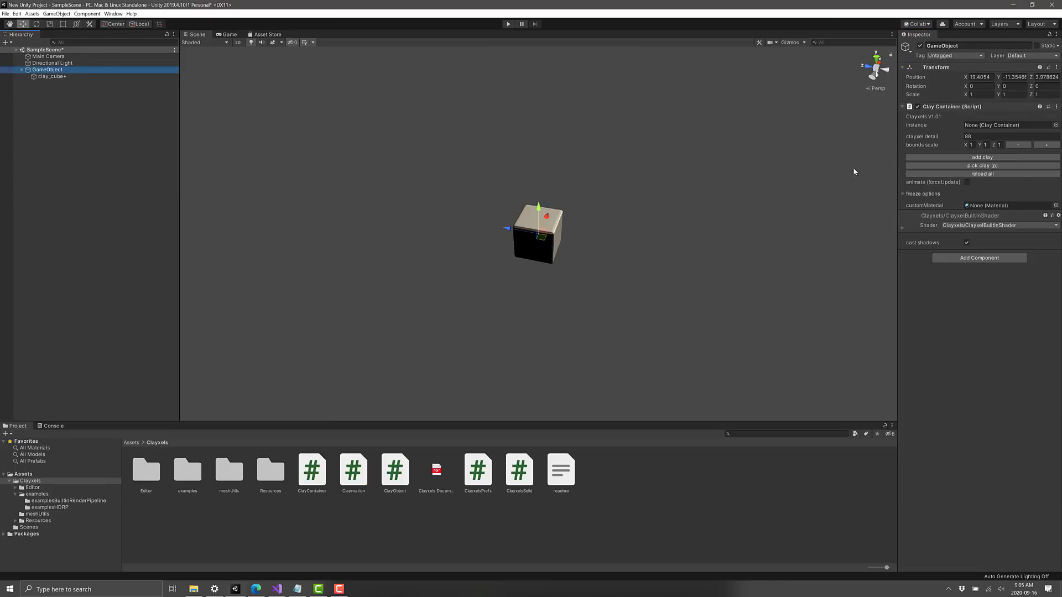
pyautogui.click(988, 159)
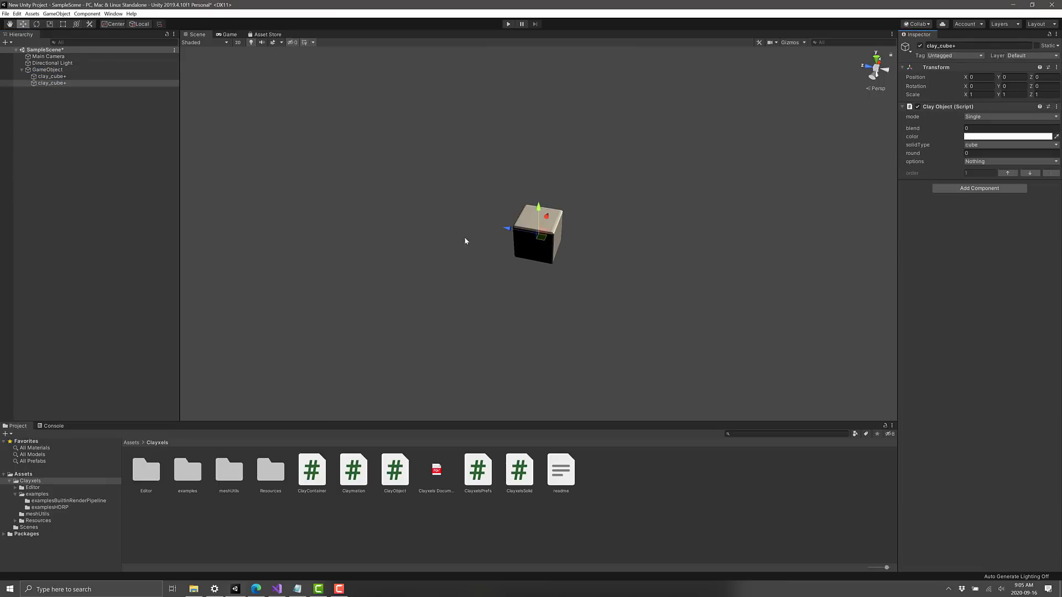
pyautogui.moveTo(506, 230); pyautogui.dragTo(522, 189)
pyautogui.scroll(3, 582, 229)
pyautogui.scroll(3, 582, 229)
pyautogui.scroll(3, 656, 260)
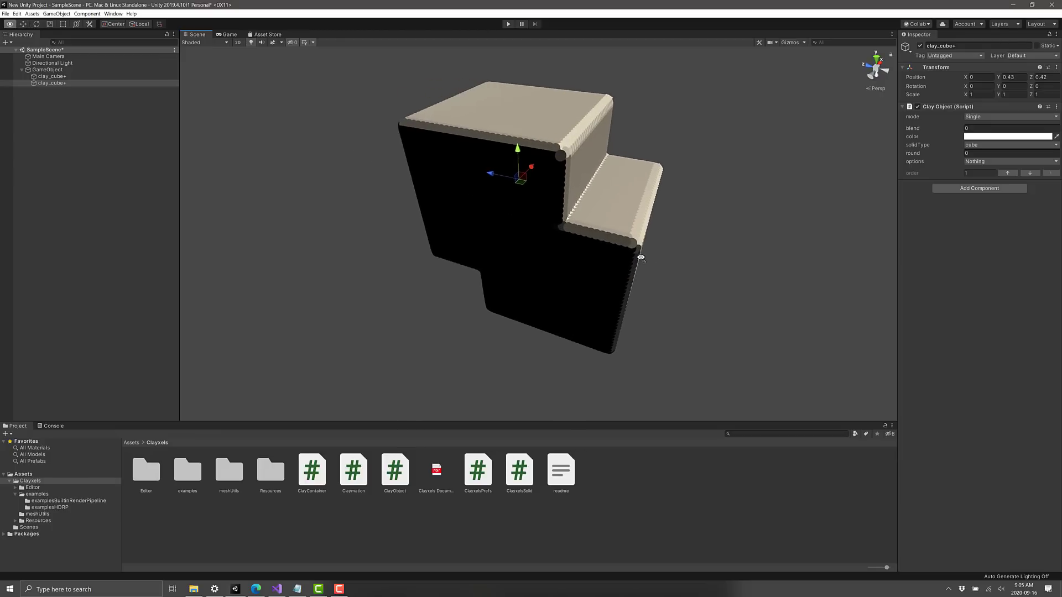
# - Set the container's clayxel detail to 400
pyautogui.click(48, 70)
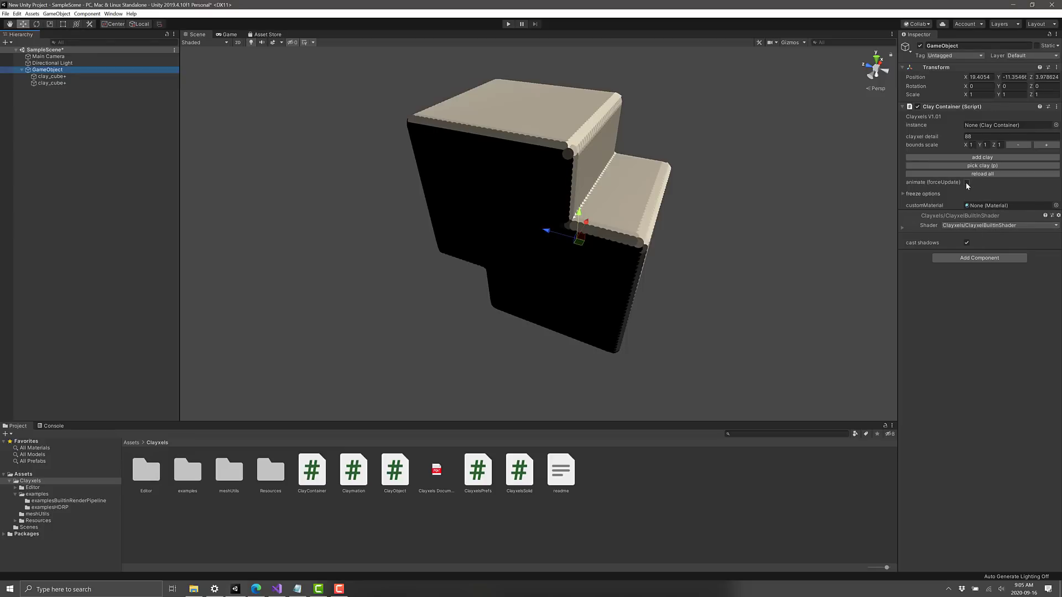
pyautogui.click(973, 165)
pyautogui.click(965, 137)
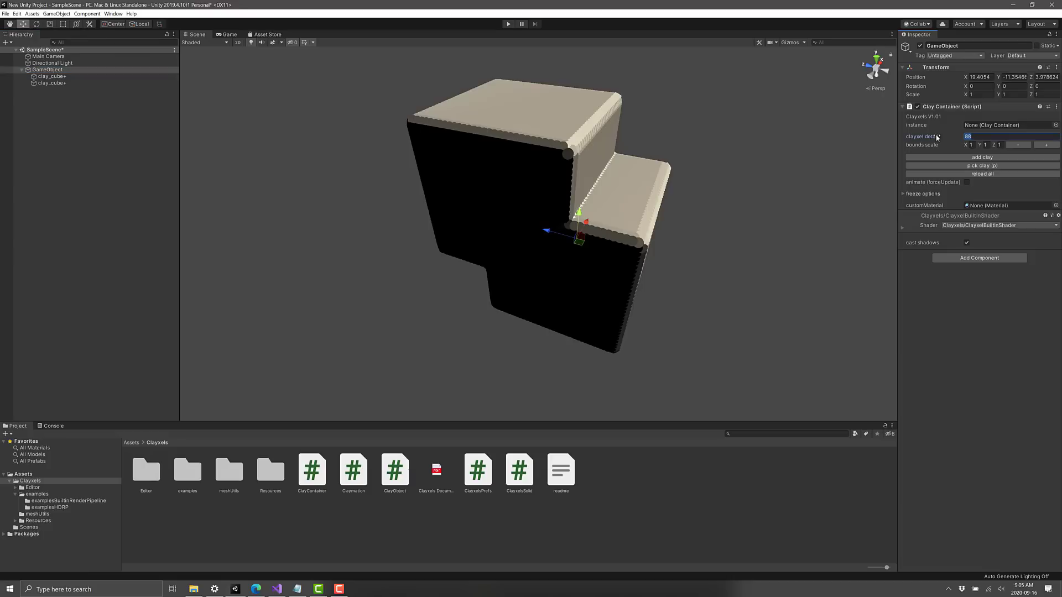
pyautogui.write('122')
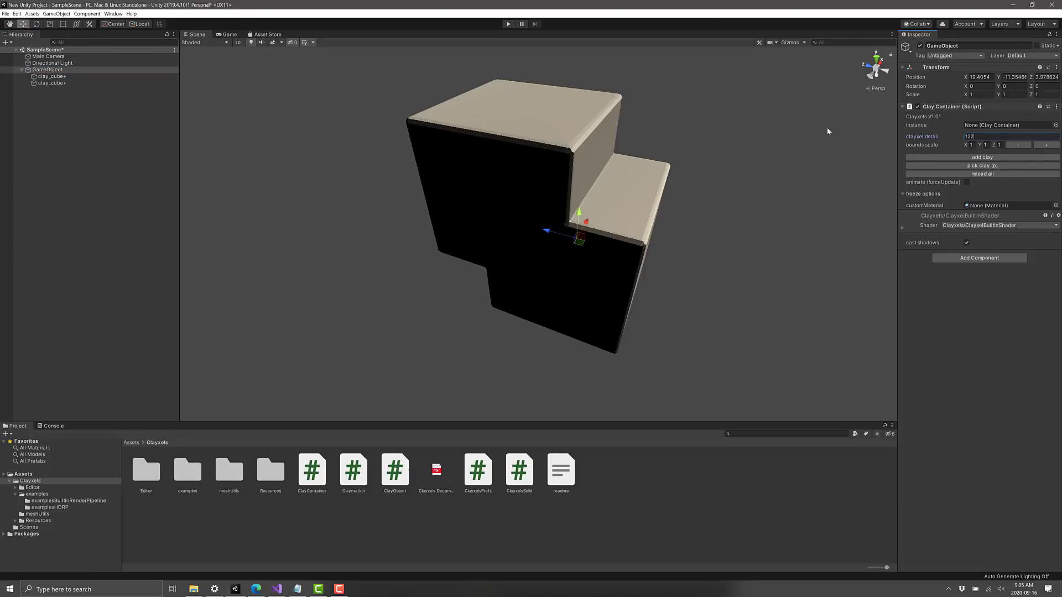
pyautogui.moveTo(977, 136); pyautogui.dragTo(897, 137)
pyautogui.write('400')
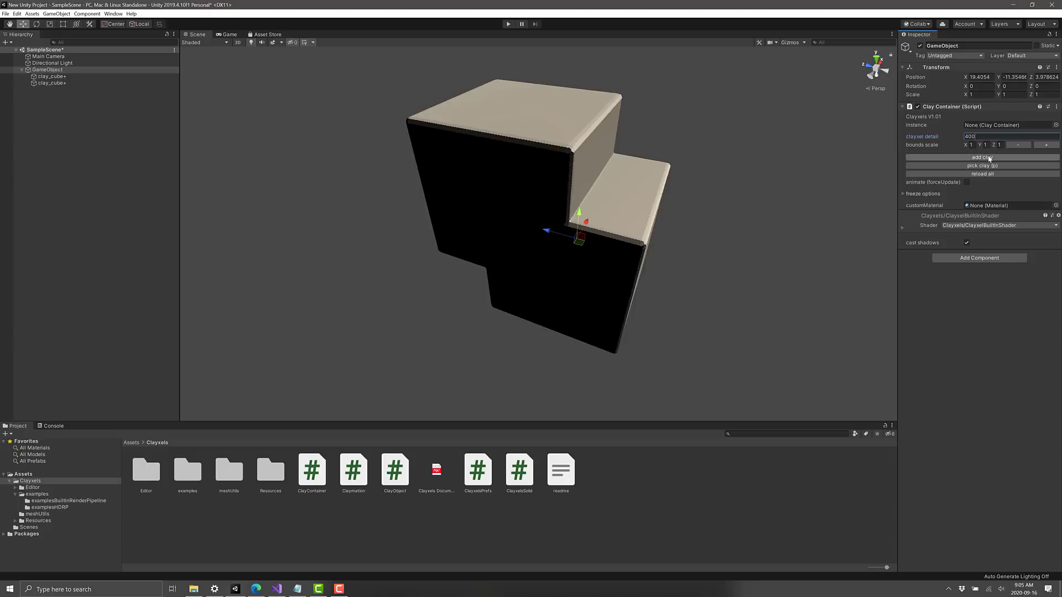
# - Colour the first clay cube pink (FF0373)
pyautogui.click(490, 157)
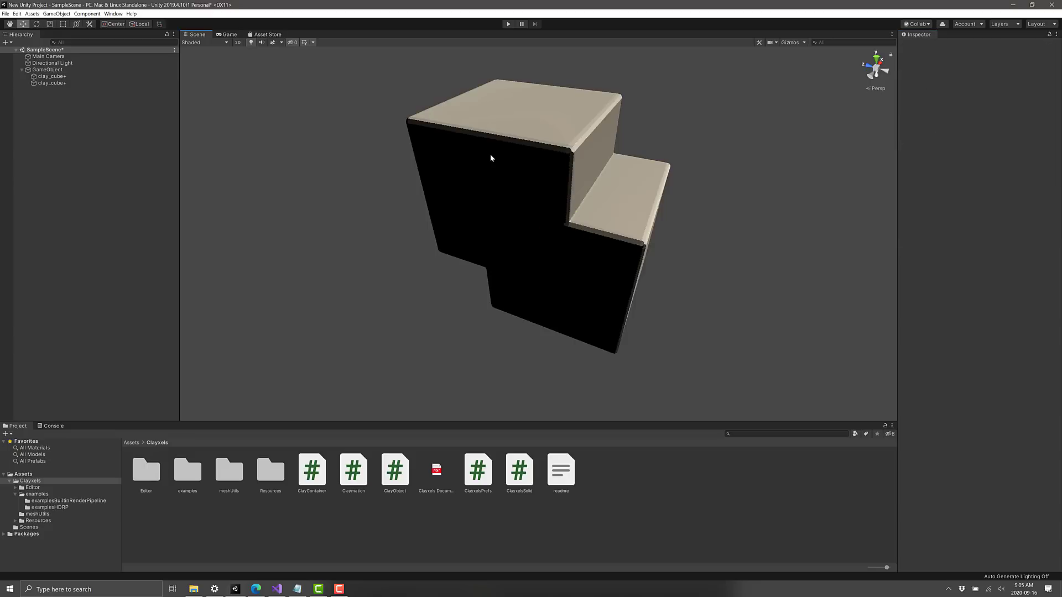
pyautogui.click(127, 77)
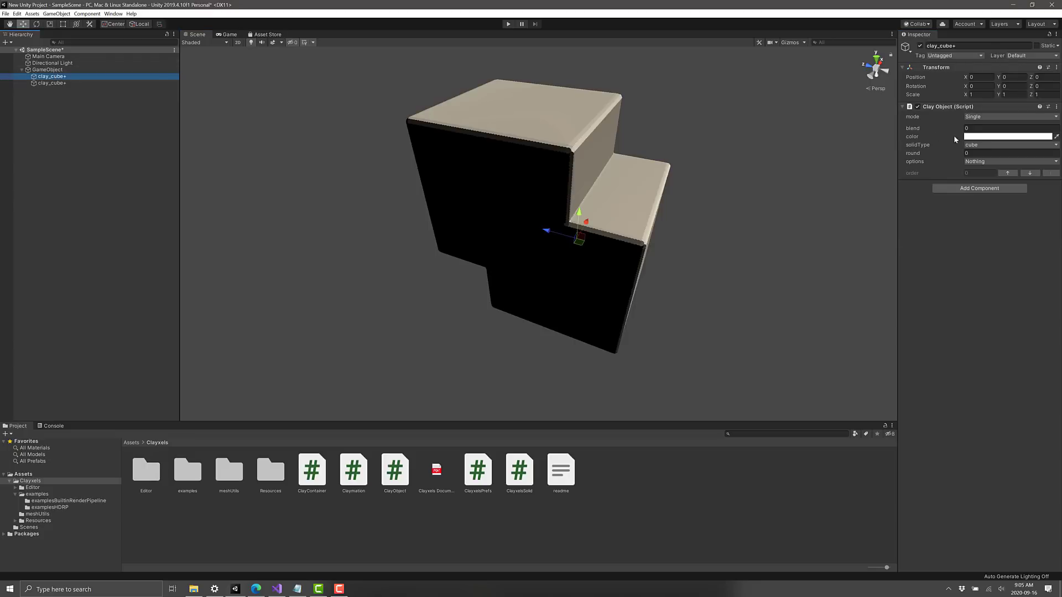
pyautogui.click(1003, 136)
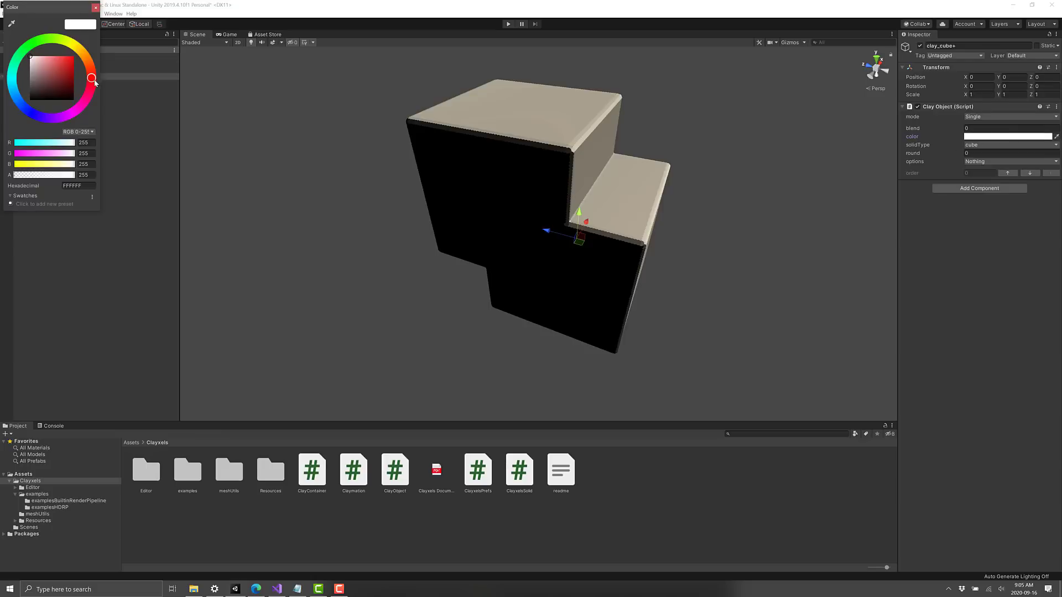
pyautogui.moveTo(94, 91); pyautogui.dragTo(75, 55)
pyautogui.click(559, 130)
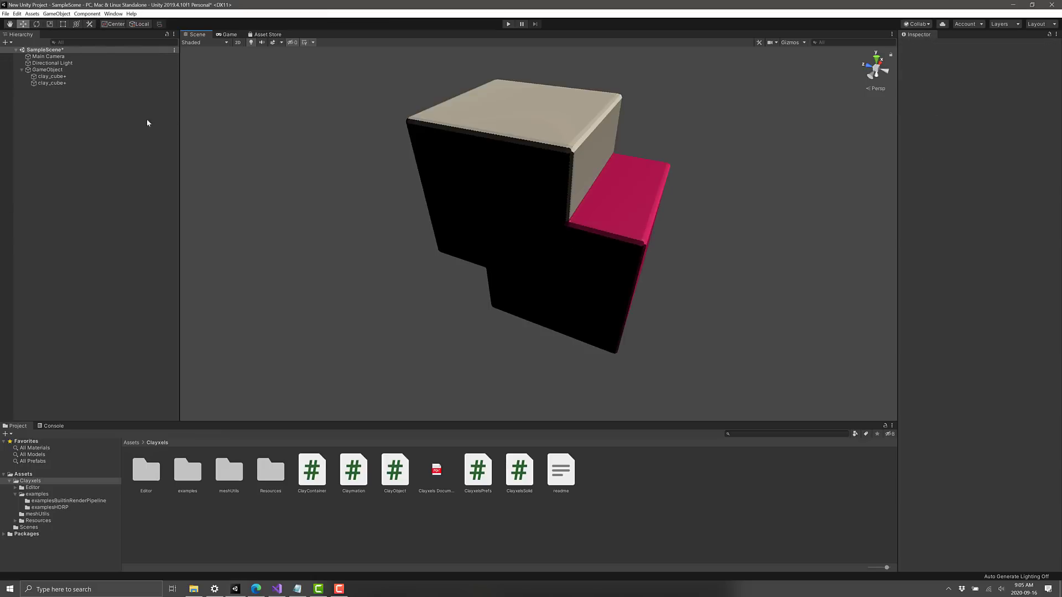
# - Make the second clay cube a blue cylinder and move it to Z -0.194
pyautogui.click(602, 137)
pyautogui.click(979, 137)
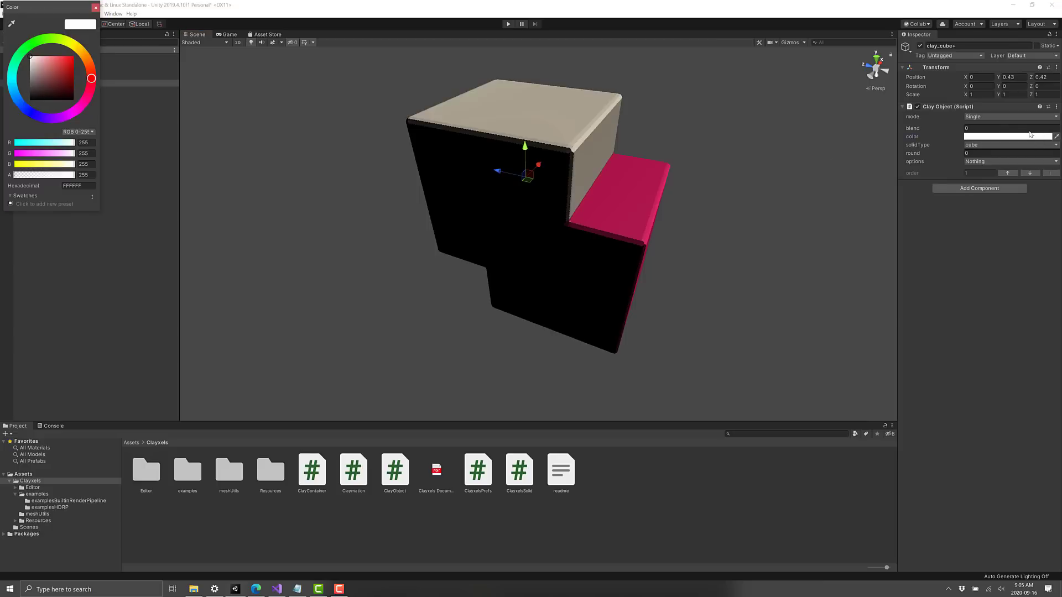
pyautogui.moveTo(44, 124); pyautogui.dragTo(30, 112)
pyautogui.click(661, 239)
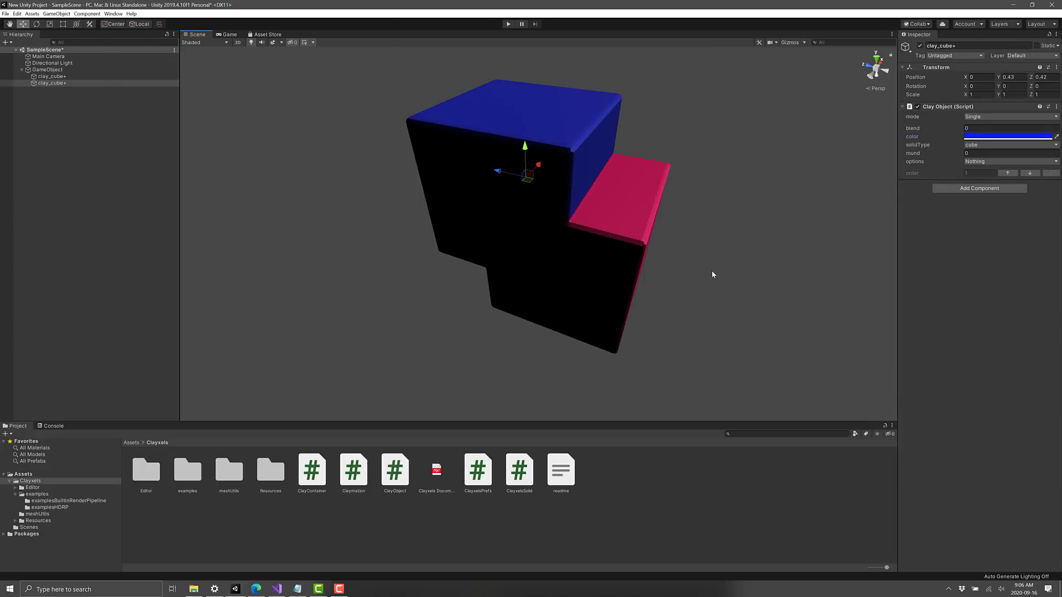
pyautogui.click(979, 145)
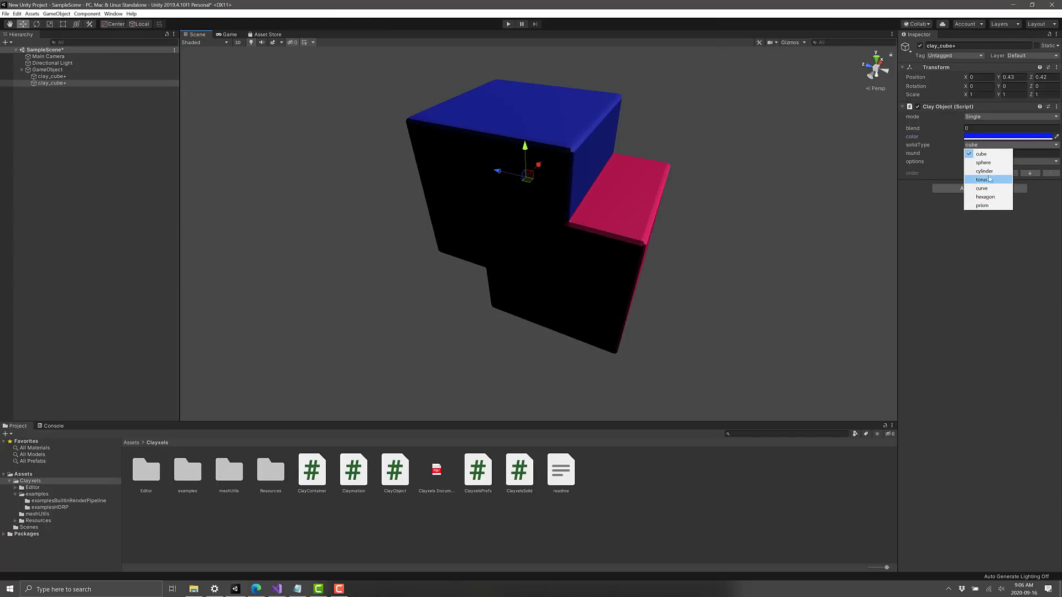
pyautogui.click(990, 172)
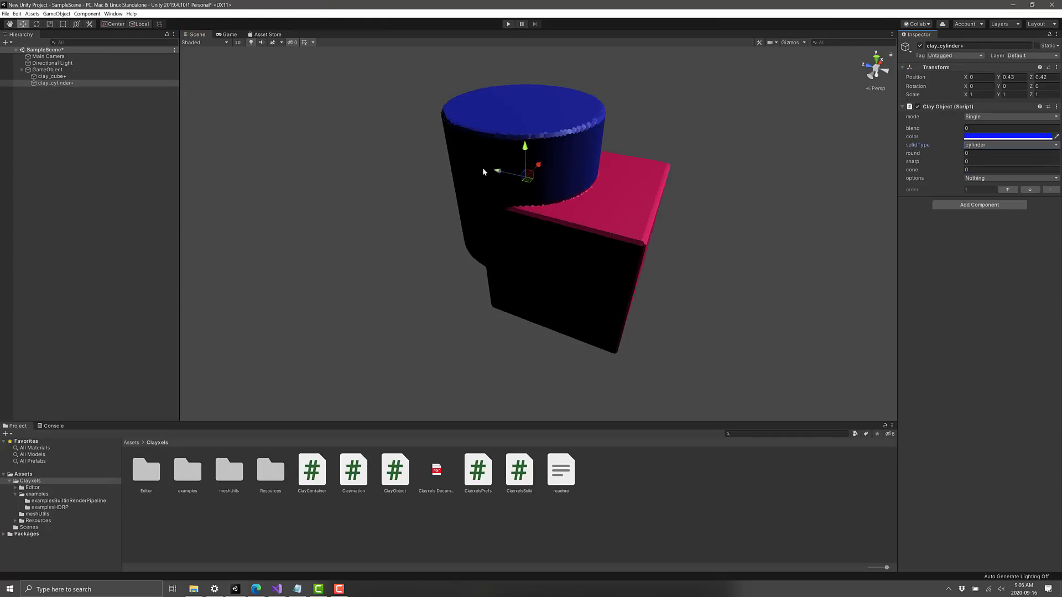
pyautogui.moveTo(496, 170); pyautogui.dragTo(553, 238)
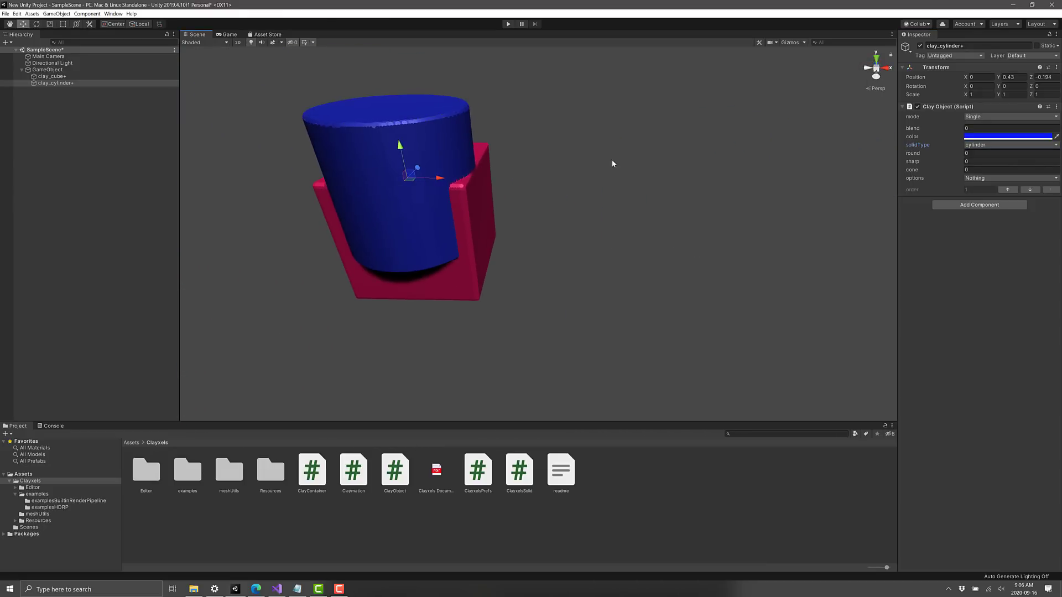
# - Add a clay sphere to the container and slide it right to X 0.742
pyautogui.click(48, 70)
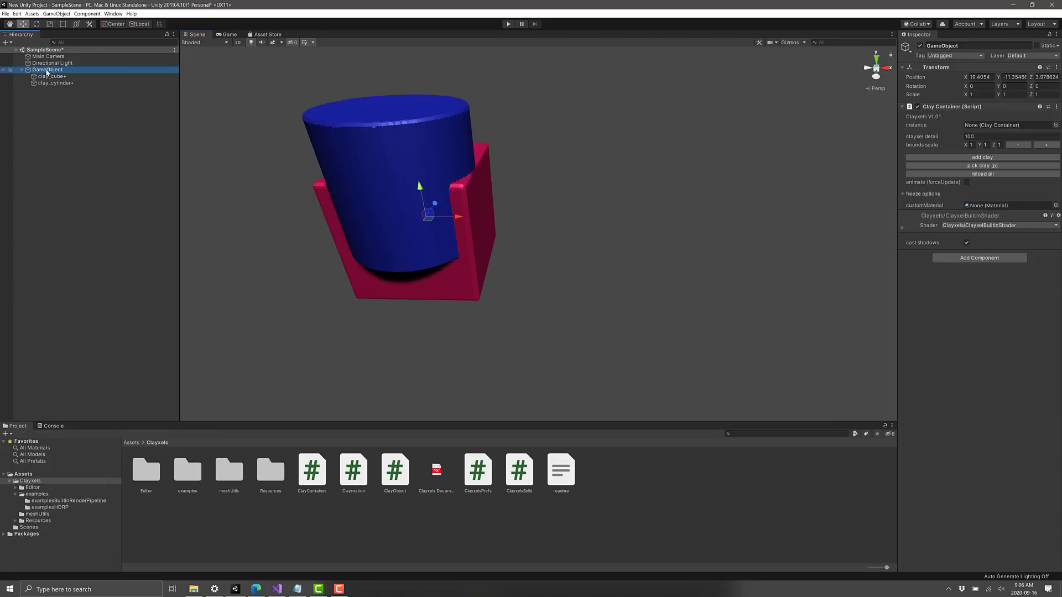
pyautogui.rightClick(48, 72)
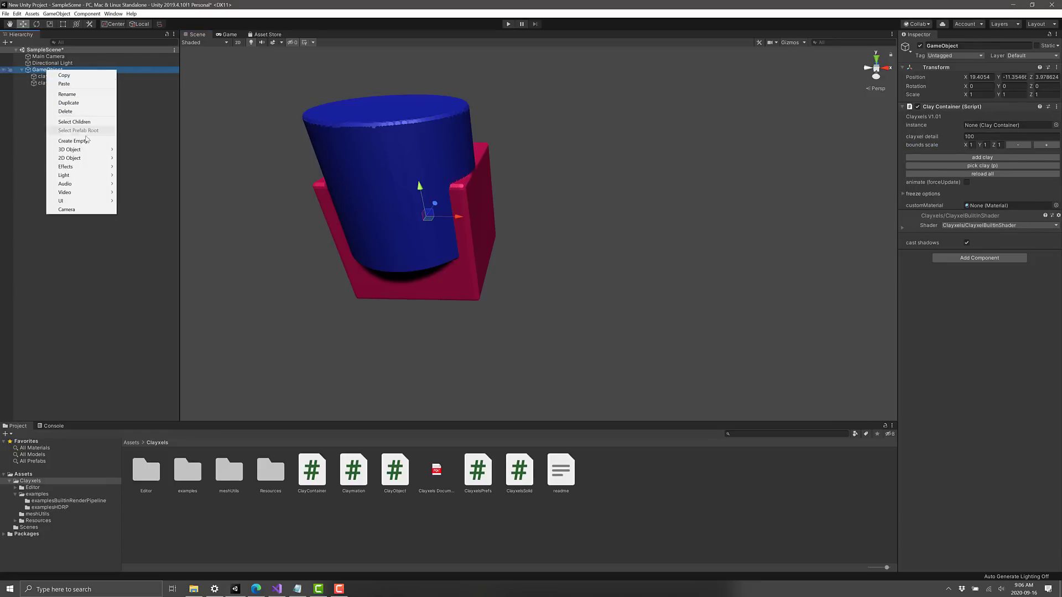
pyautogui.moveTo(83, 149)
pyautogui.click(956, 203)
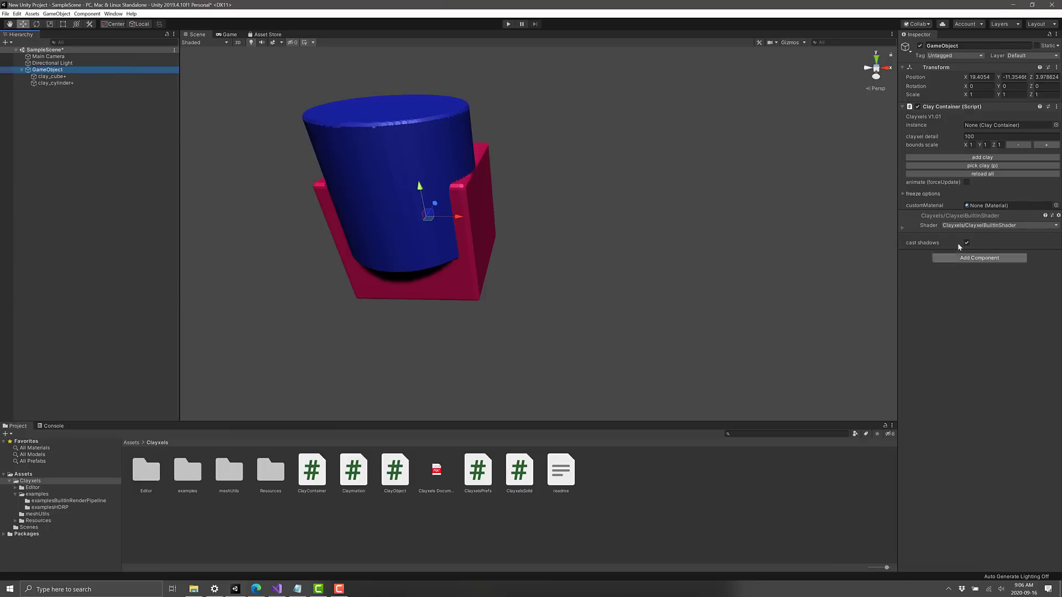
pyautogui.click(978, 157)
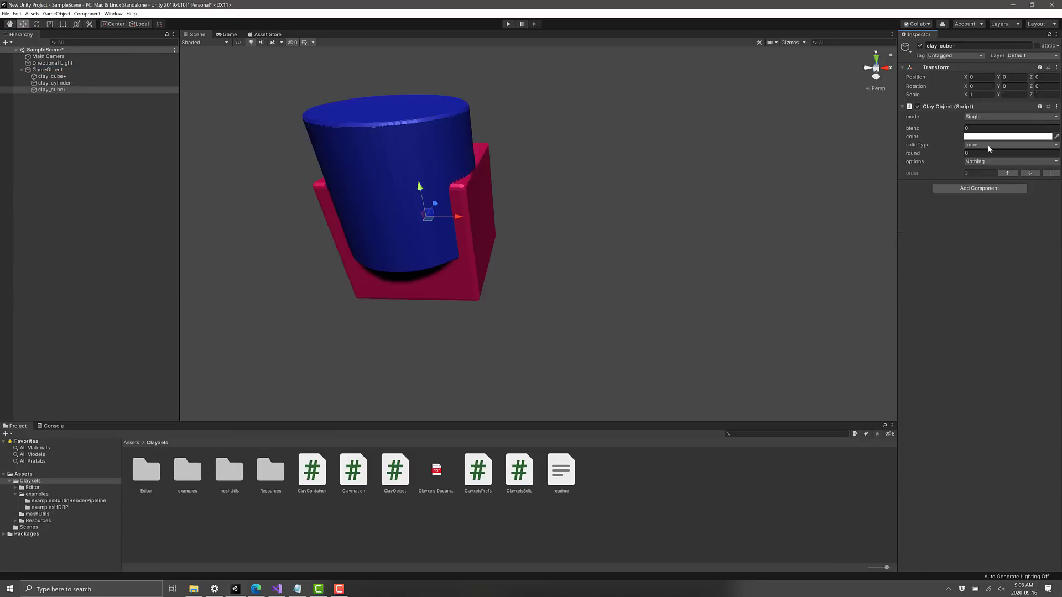
pyautogui.click(987, 145)
pyautogui.click(990, 163)
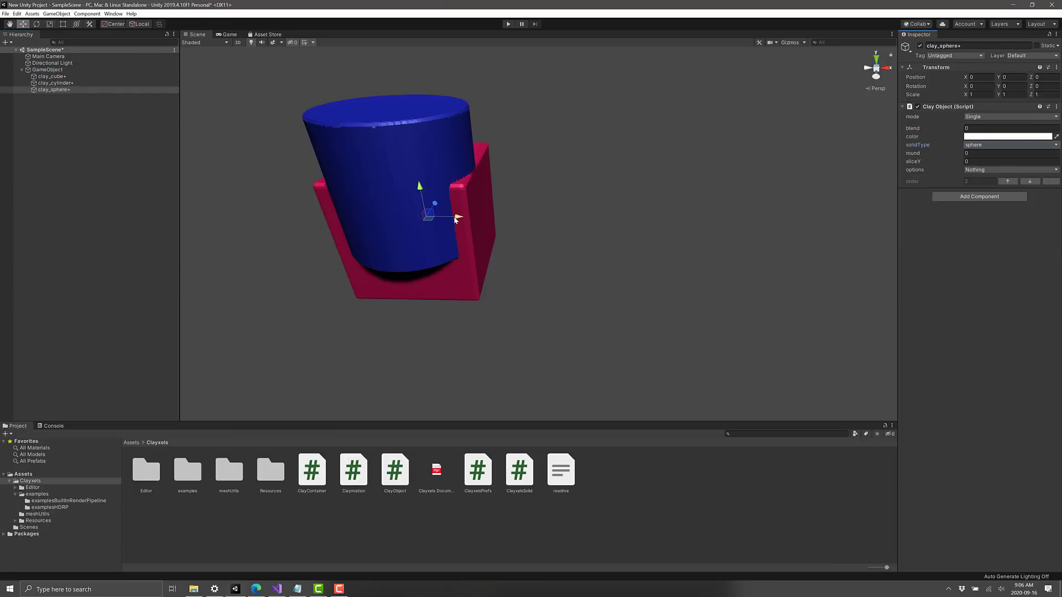
pyautogui.moveTo(458, 219); pyautogui.dragTo(542, 214)
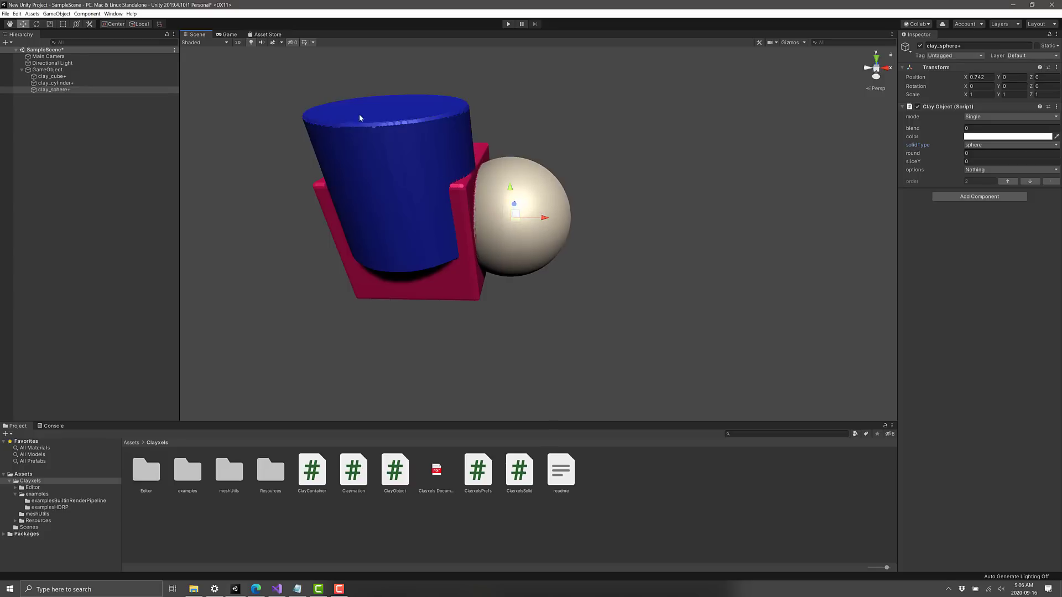
pyautogui.click(55, 76)
pyautogui.click(45, 70)
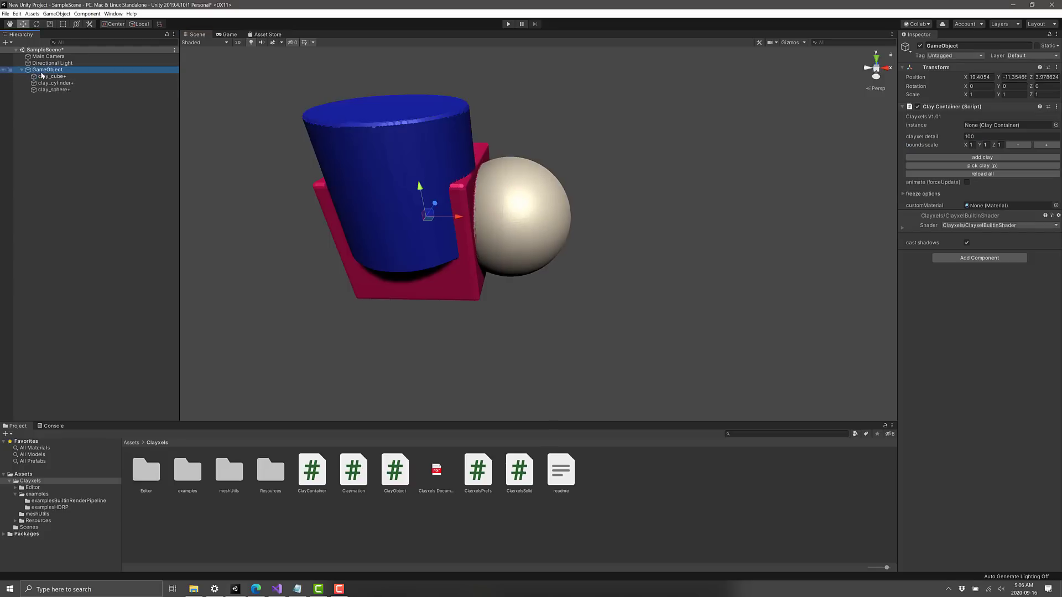
# - Delete the old sculpt, create a new Clayxel container and add clay in Spline mode
pyautogui.press('Delete')
pyautogui.rightClick(38, 49)
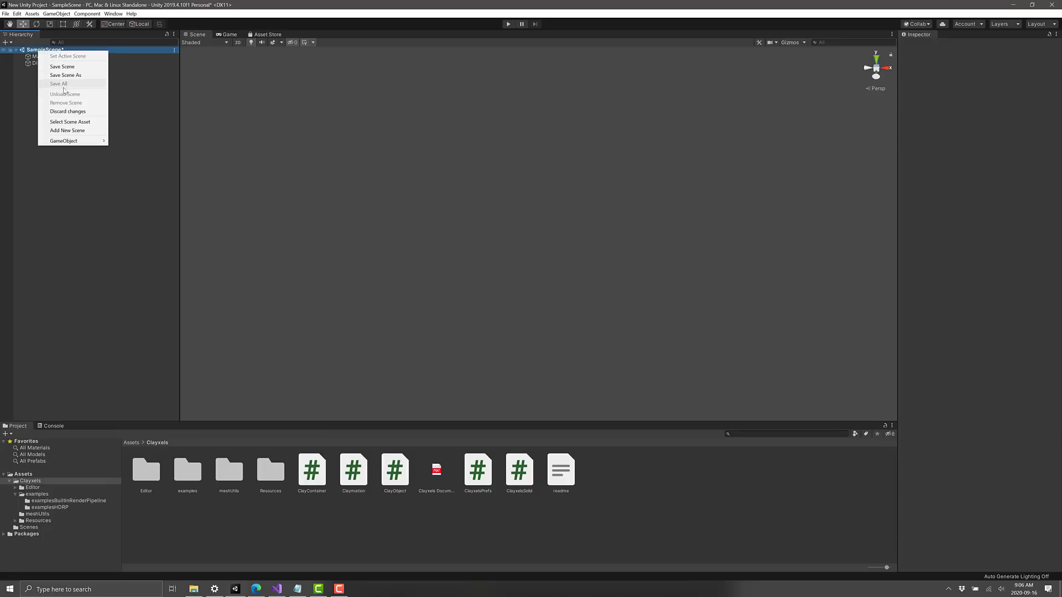
pyautogui.moveTo(75, 142)
pyautogui.moveTo(152, 158)
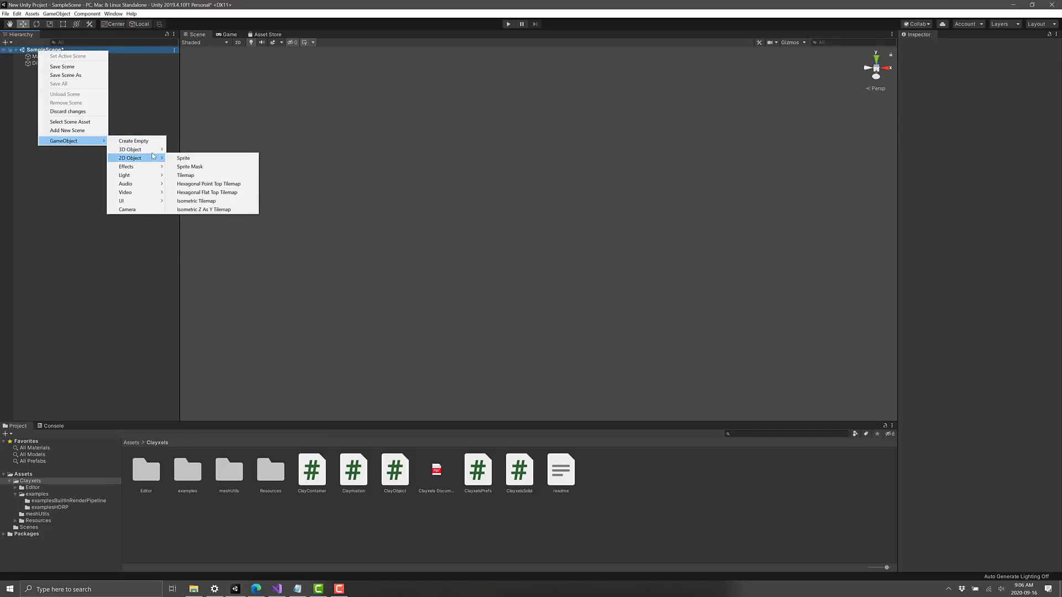
pyautogui.click(213, 204)
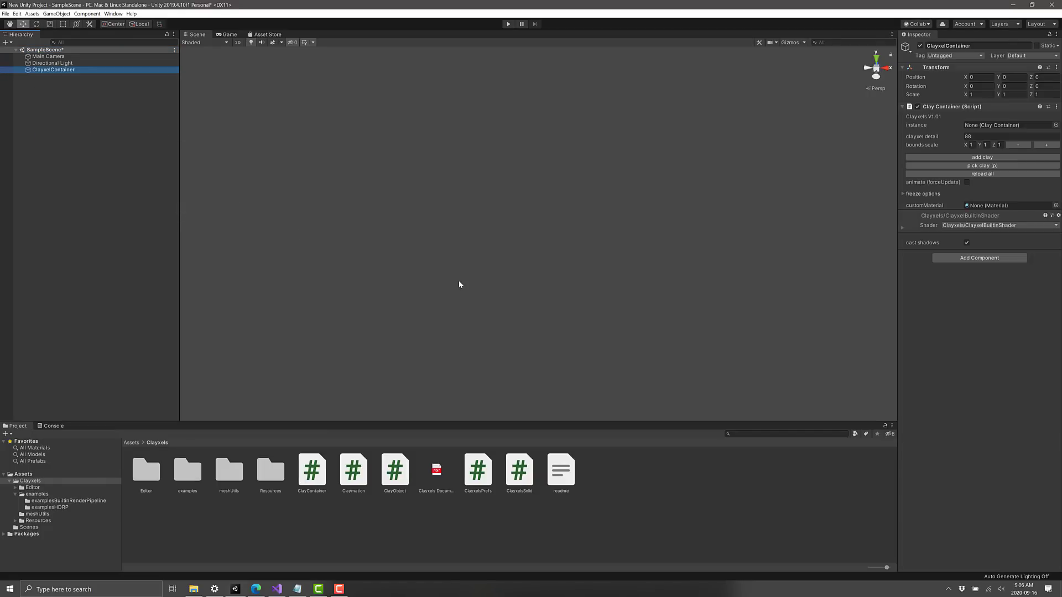
pyautogui.click(983, 157)
pyautogui.click(986, 116)
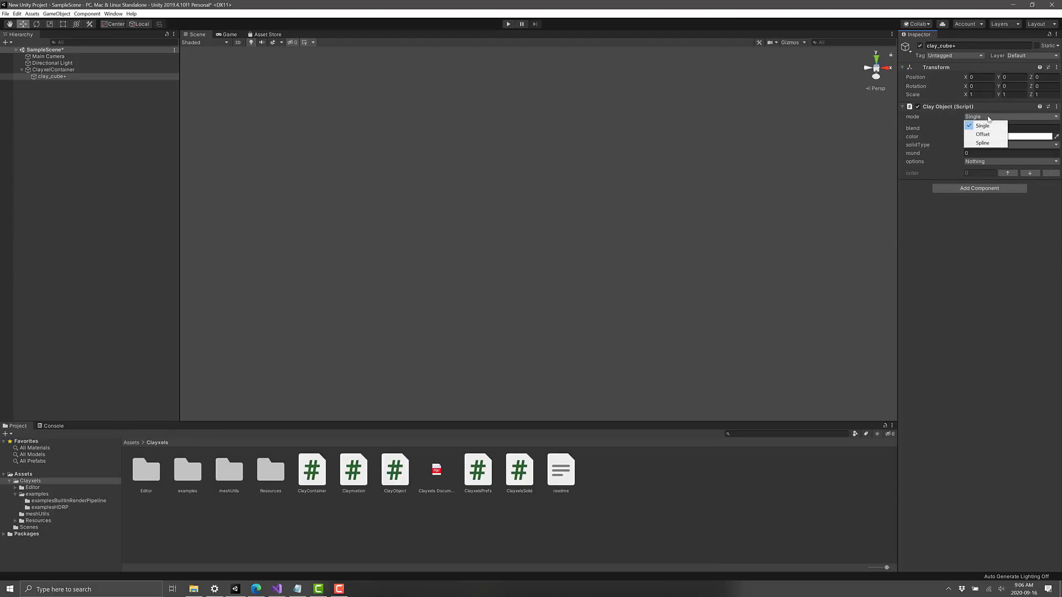
pyautogui.click(990, 143)
pyautogui.keyDown('alt'); pyautogui.moveTo(625, 271); pyautogui.dragTo(553, 260); pyautogui.keyUp('alt')
pyautogui.scroll(2, 436, 271)
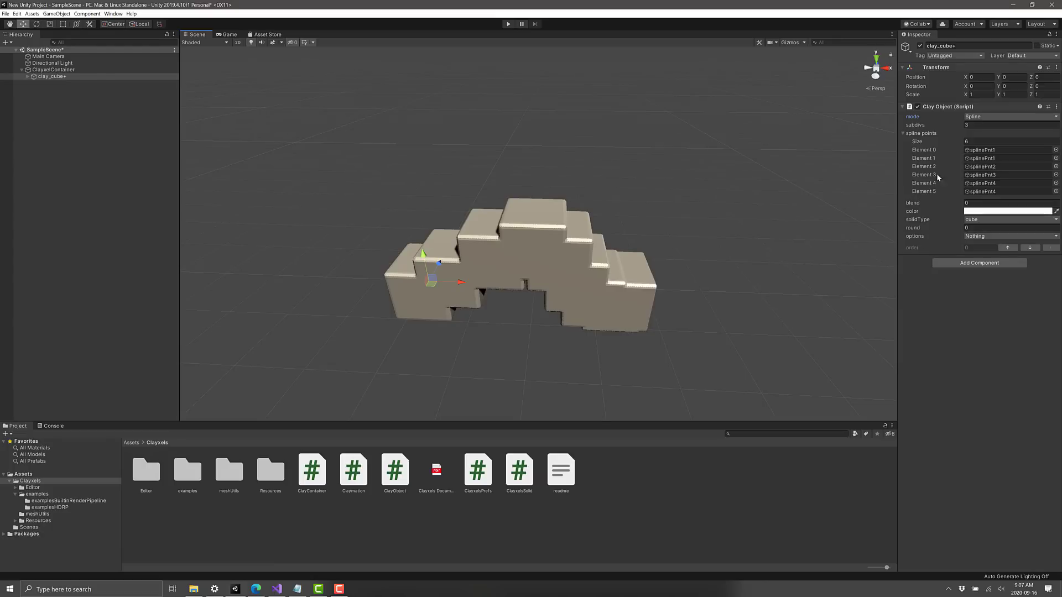
# - Cycle the spline chain's shape through sphere and cylinder to hexagon
pyautogui.click(1009, 219)
pyautogui.click(981, 243)
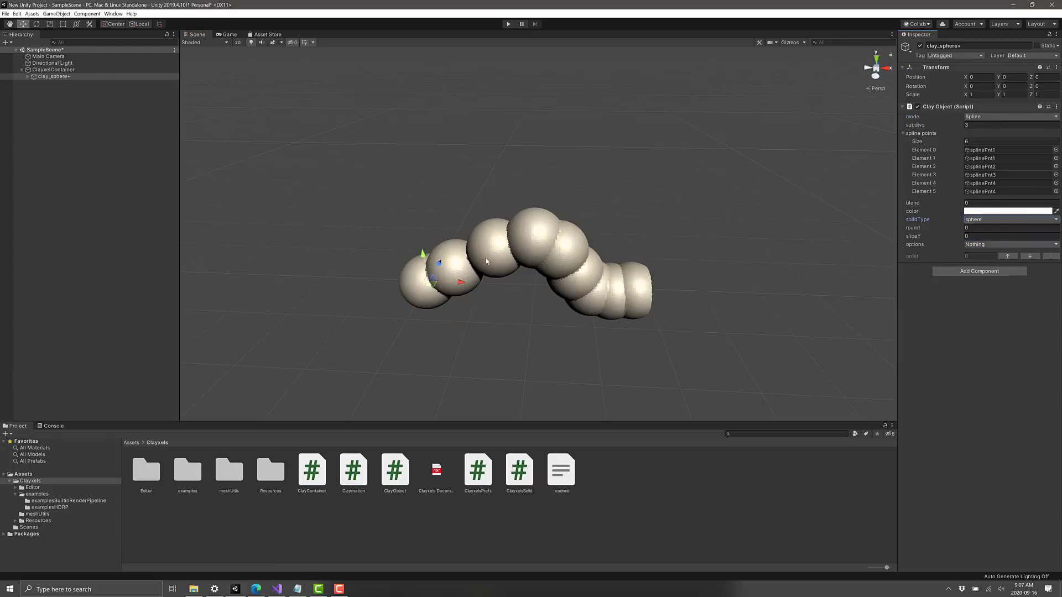
pyautogui.click(998, 220)
pyautogui.click(993, 244)
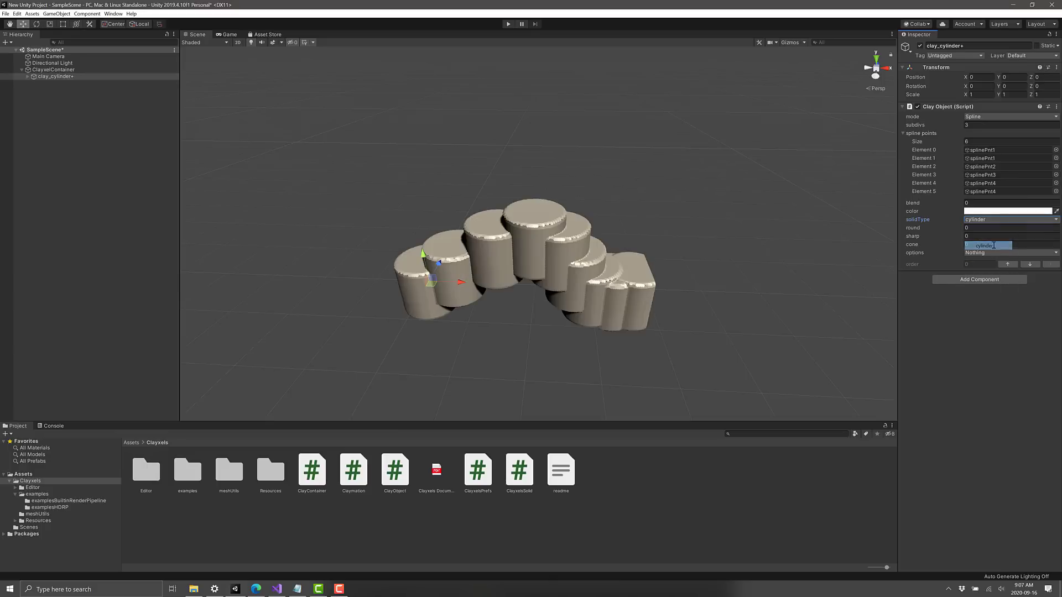
pyautogui.click(995, 220)
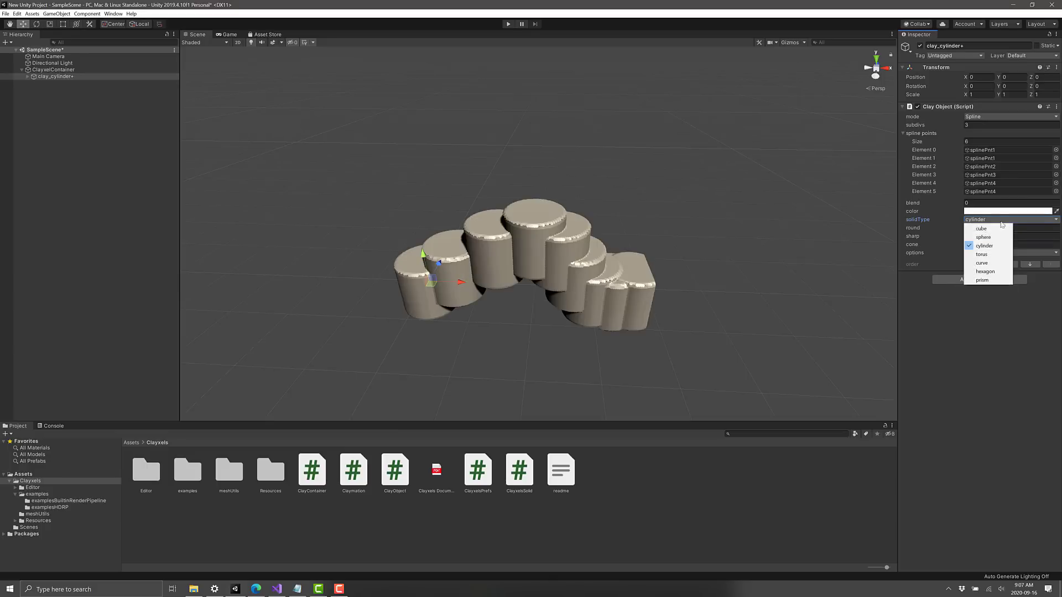
pyautogui.click(990, 271)
# - Set the container's clayxel detail to 50 and reload the clay
pyautogui.click(59, 70)
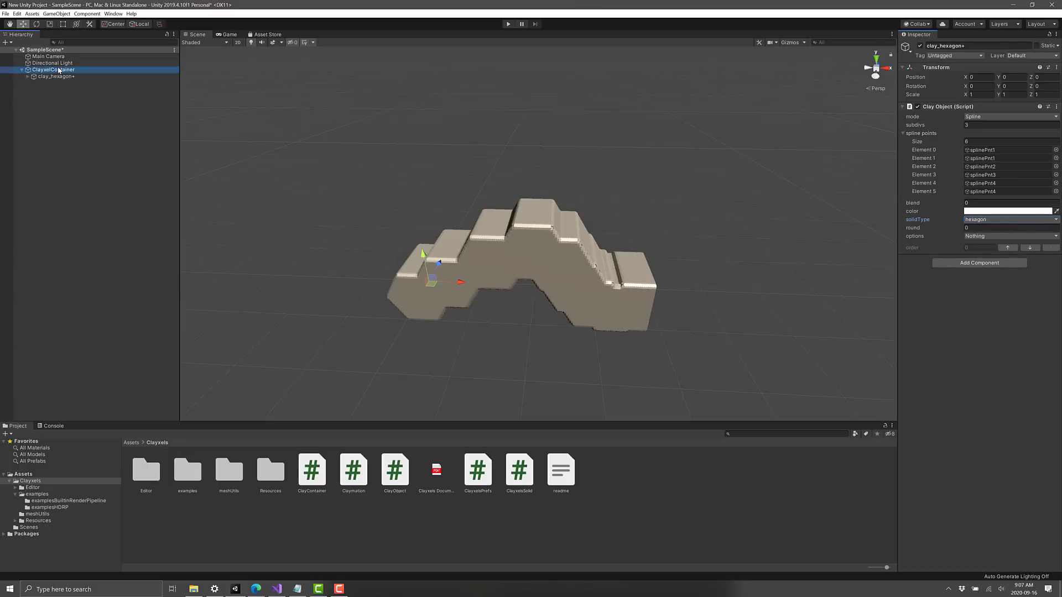
pyautogui.click(967, 137)
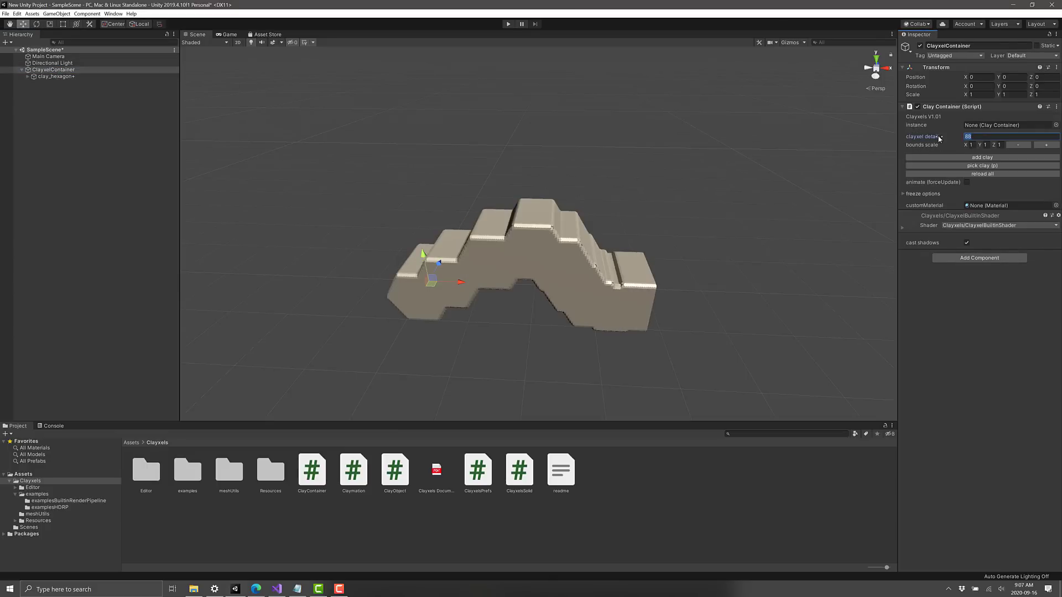
pyautogui.write('50')
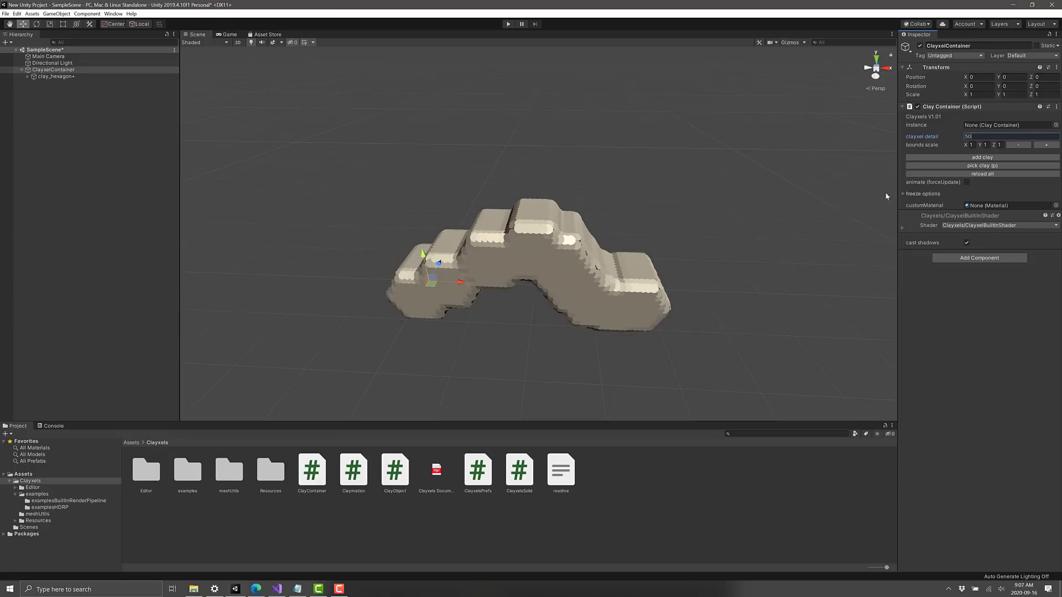
pyautogui.keyDown('alt'); pyautogui.moveTo(576, 316); pyautogui.dragTo(525, 304); pyautogui.keyUp('alt')
pyautogui.click(1009, 173)
pyautogui.click(66, 78)
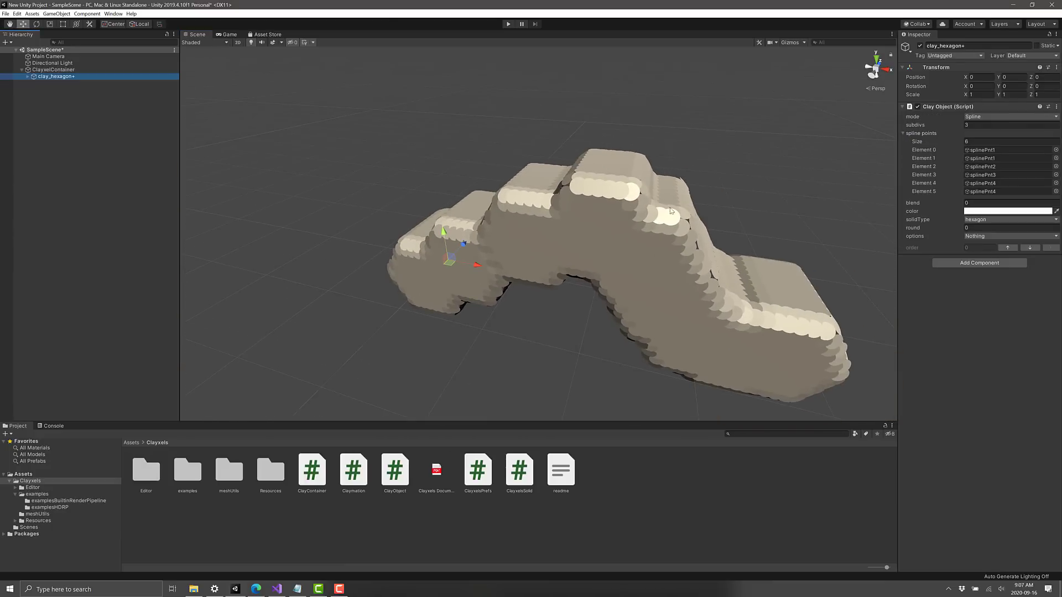
pyautogui.click(1017, 150)
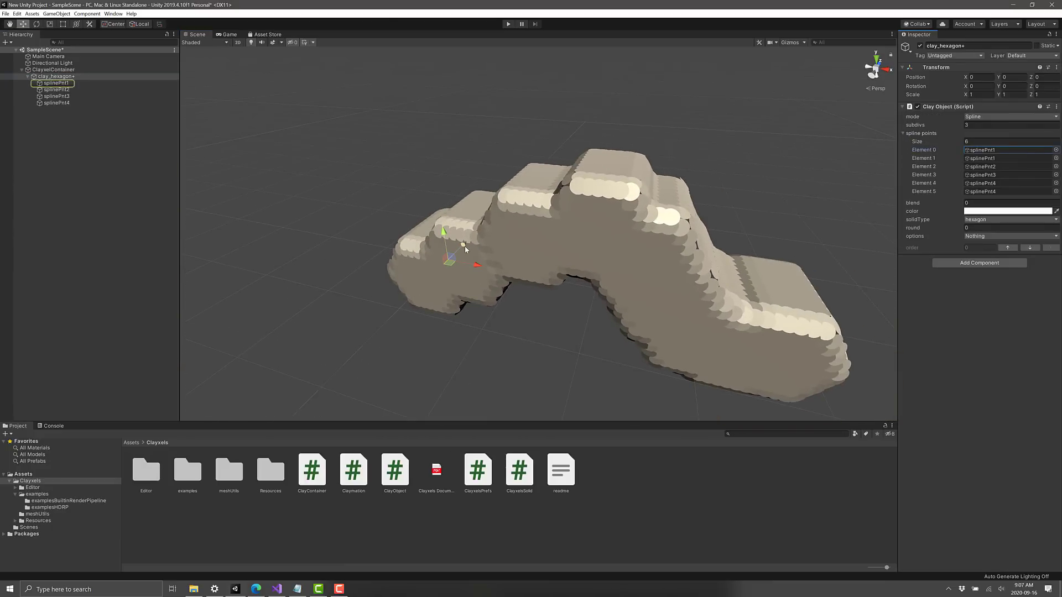
# - Reshape the chain by pushing splinePnt2 along Z and raising splinePnt3
pyautogui.click(65, 90)
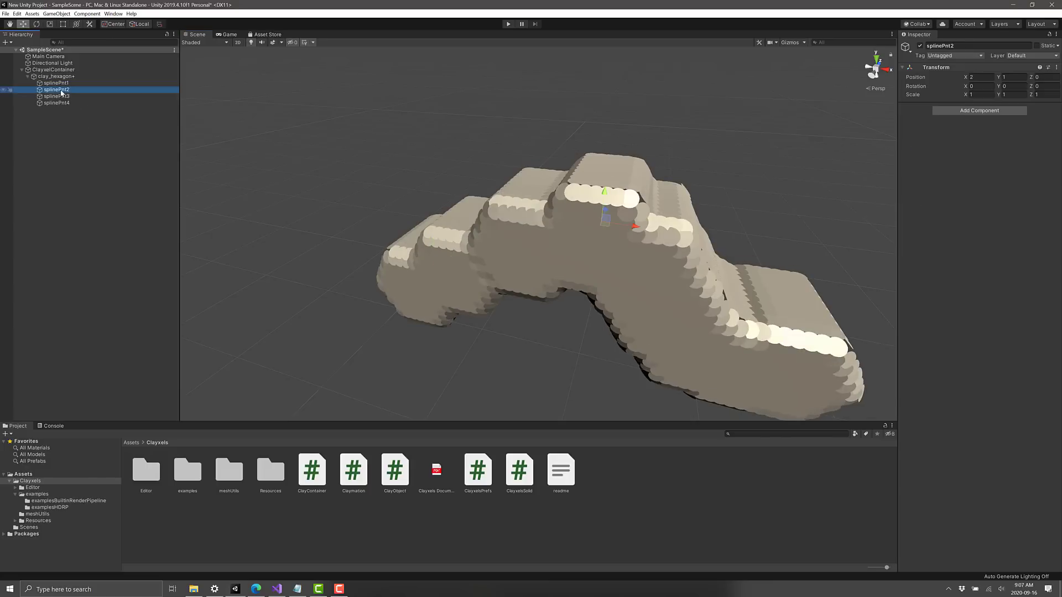
pyautogui.moveTo(605, 217); pyautogui.dragTo(592, 184)
pyautogui.click(57, 96)
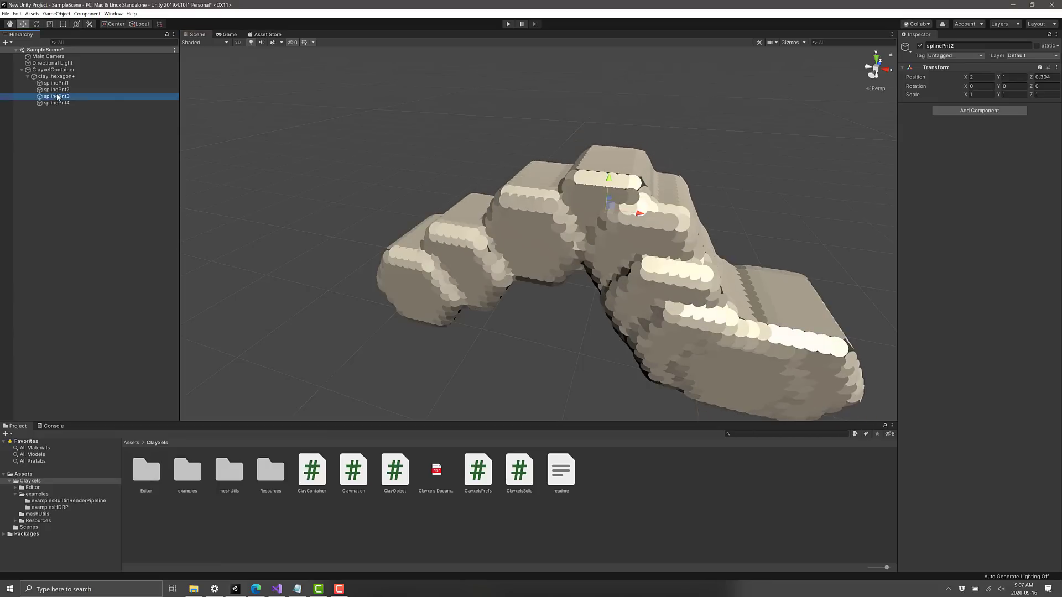
pyautogui.moveTo(700, 296); pyautogui.dragTo(706, 330)
pyautogui.scroll(-5, 542, 356)
pyautogui.keyDown('alt'); pyautogui.moveTo(552, 360); pyautogui.dragTo(491, 349); pyautogui.keyUp('alt')
pyautogui.scroll(5, 489, 346)
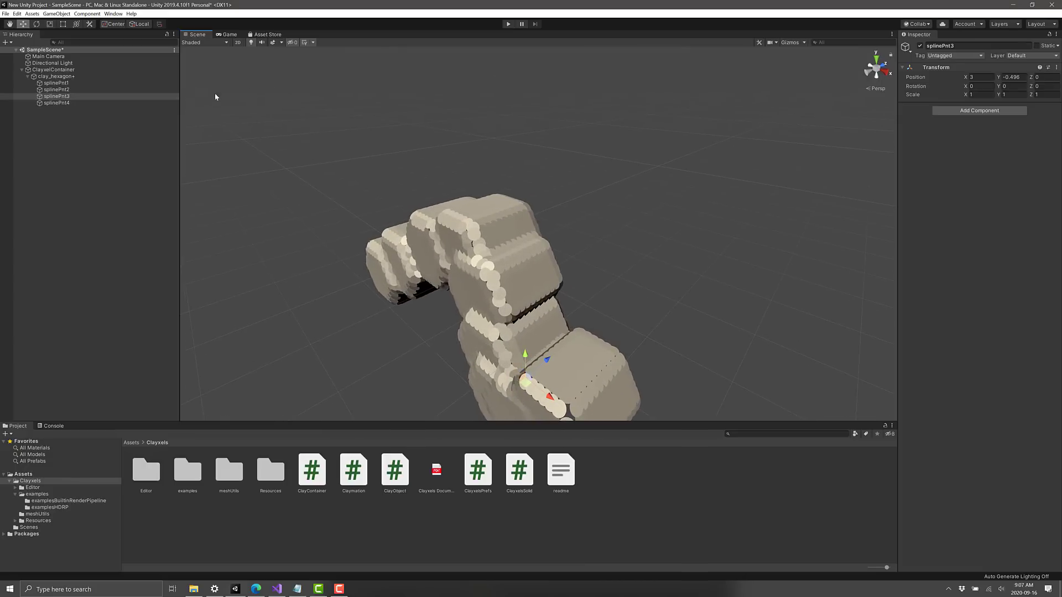
# - Scale splinePnt4 to 0.5 and move it to X 4.821 to taper the tip
pyautogui.click(59, 103)
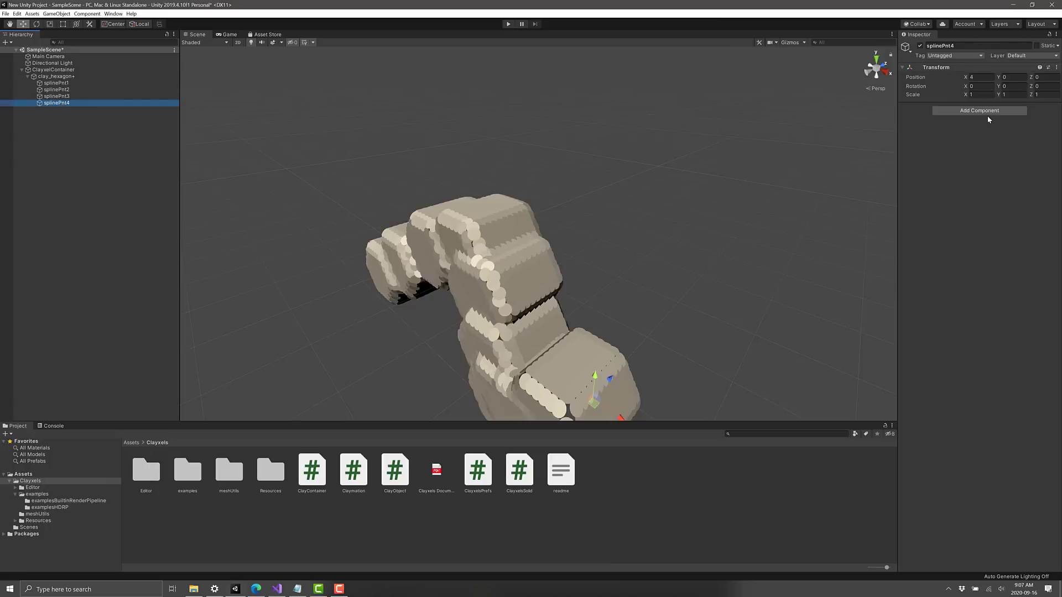
pyautogui.click(980, 95)
pyautogui.write('0.5')
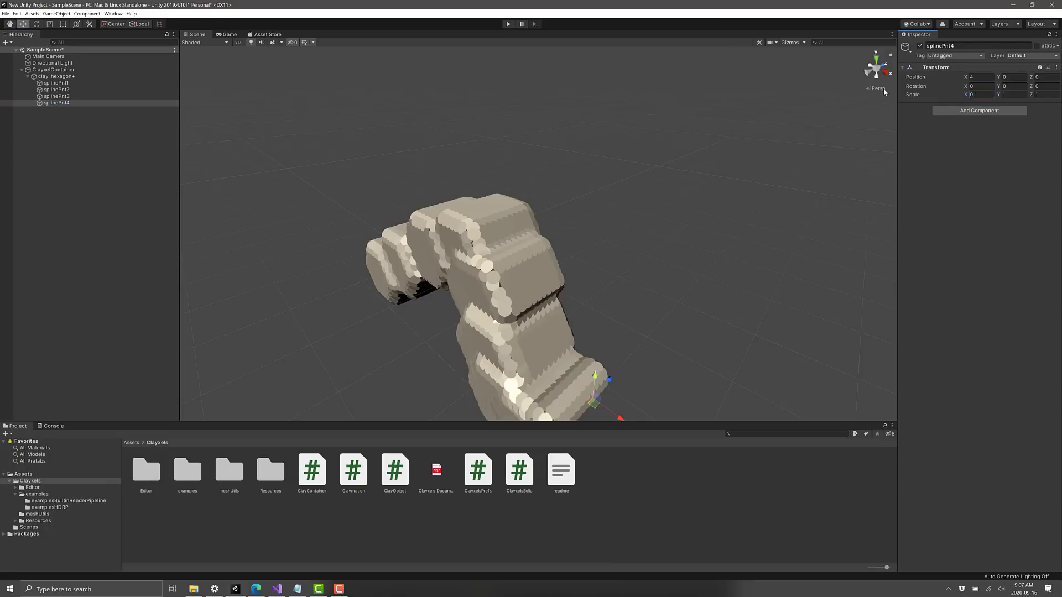
pyautogui.press('Tab')
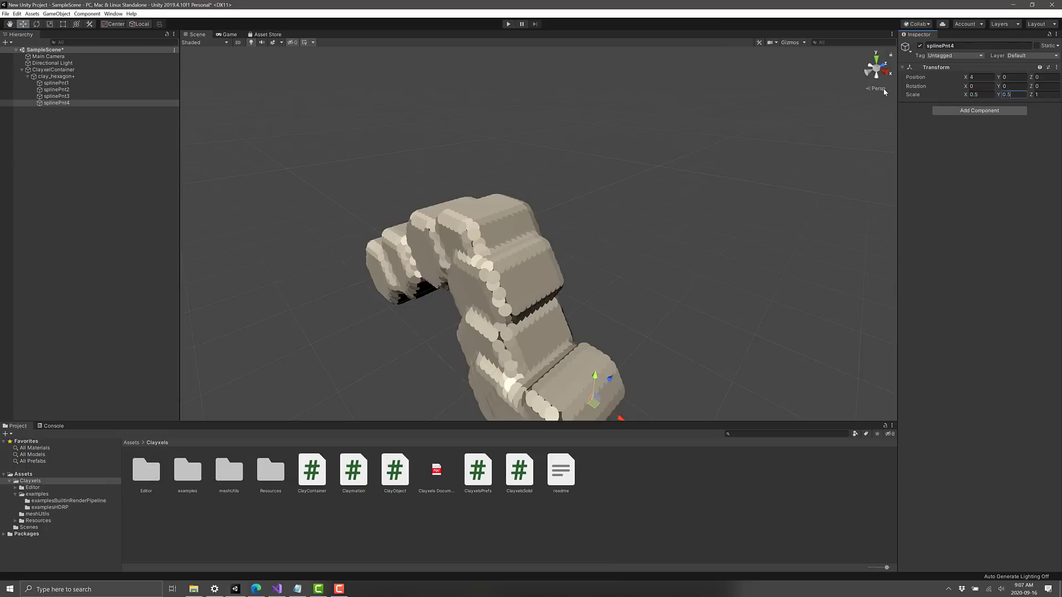
pyautogui.press('Tab')
pyautogui.write('0.5')
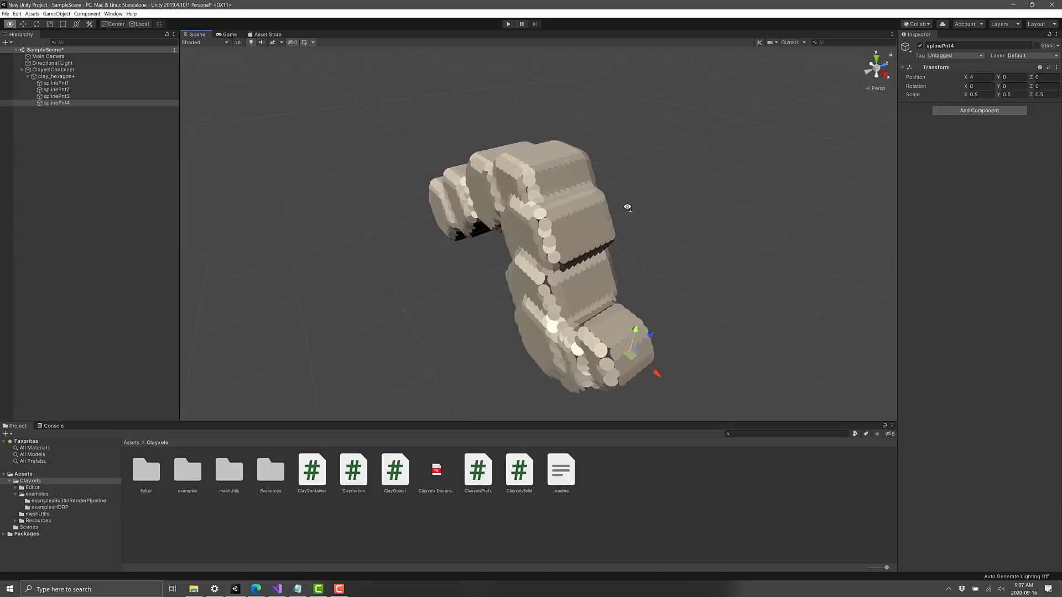
pyautogui.keyDown('alt'); pyautogui.moveTo(633, 224); pyautogui.dragTo(817, 271); pyautogui.keyUp('alt')
pyautogui.press('z')
pyautogui.scroll(5, 673, 247)
pyautogui.press('w')
pyautogui.keyDown('alt'); pyautogui.moveTo(765, 344); pyautogui.dragTo(658, 299); pyautogui.keyUp('alt')
pyautogui.scroll(-5, 762, 303)
# - Add a second Clayxel Container from clay_hexagon+'s 3D Object menu and reframe the view
pyautogui.click(55, 76)
pyautogui.rightClick(55, 77)
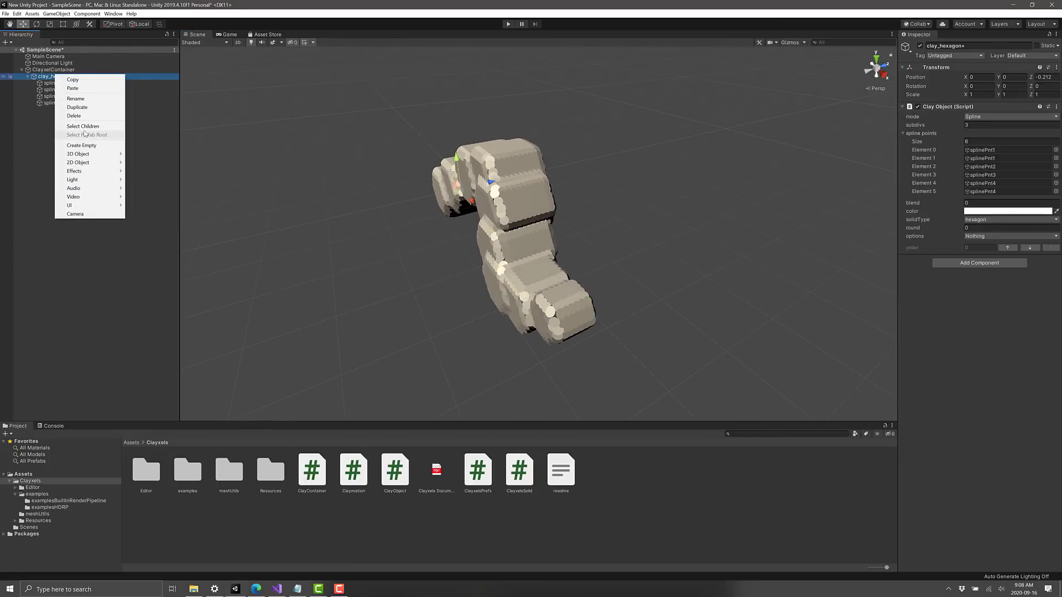
pyautogui.moveTo(89, 153)
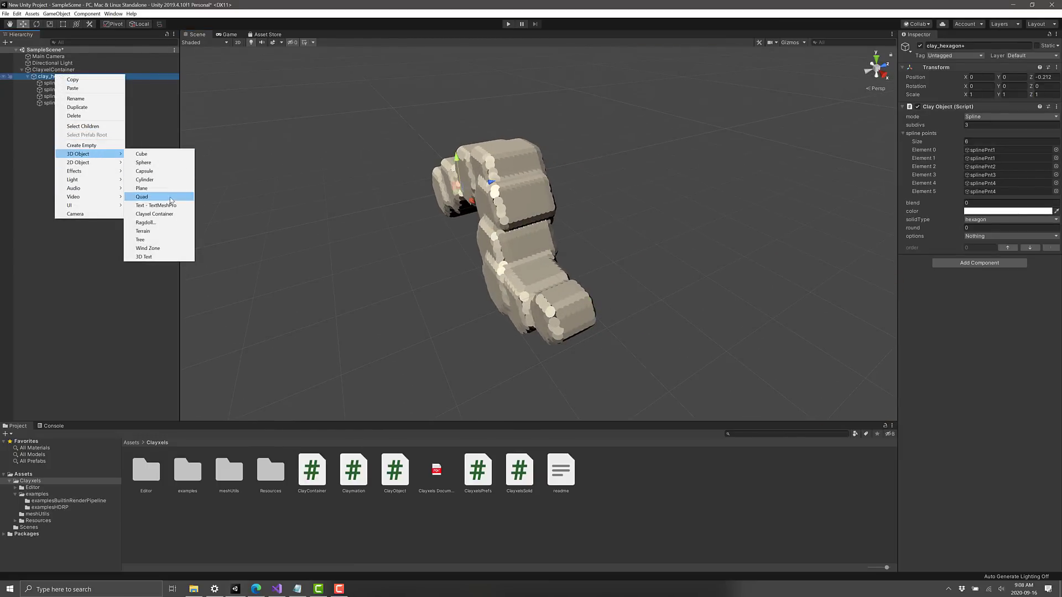
pyautogui.click(166, 213)
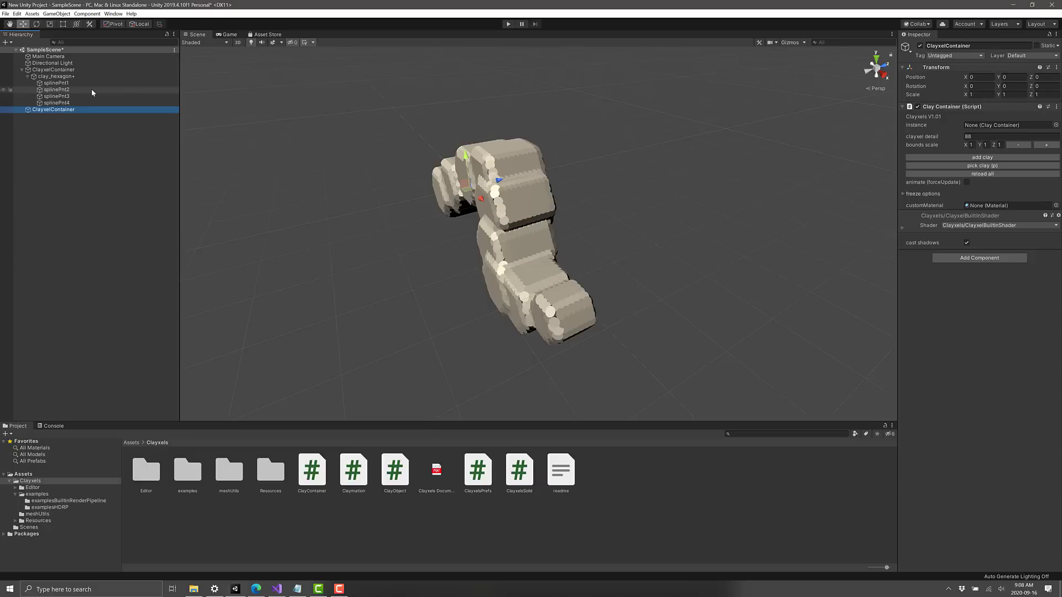
pyautogui.moveTo(449, 216); pyautogui.dragTo(419, 212, button='middle')
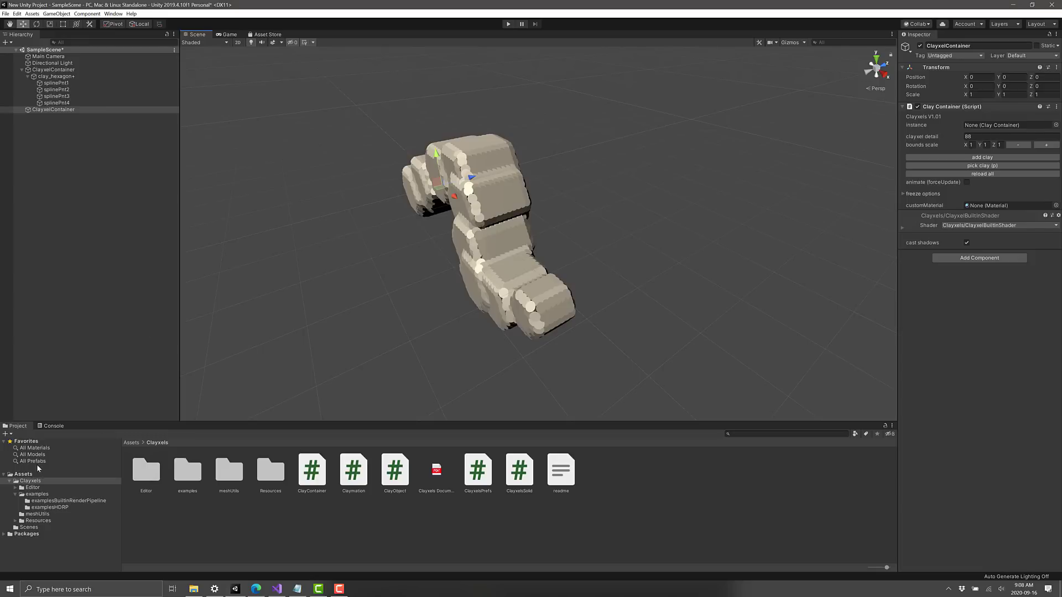
# - Open 08_exampleDetailedSculpt from examplesBuiltinRenderPipeline without saving, and orbit around the device
pyautogui.click(37, 494)
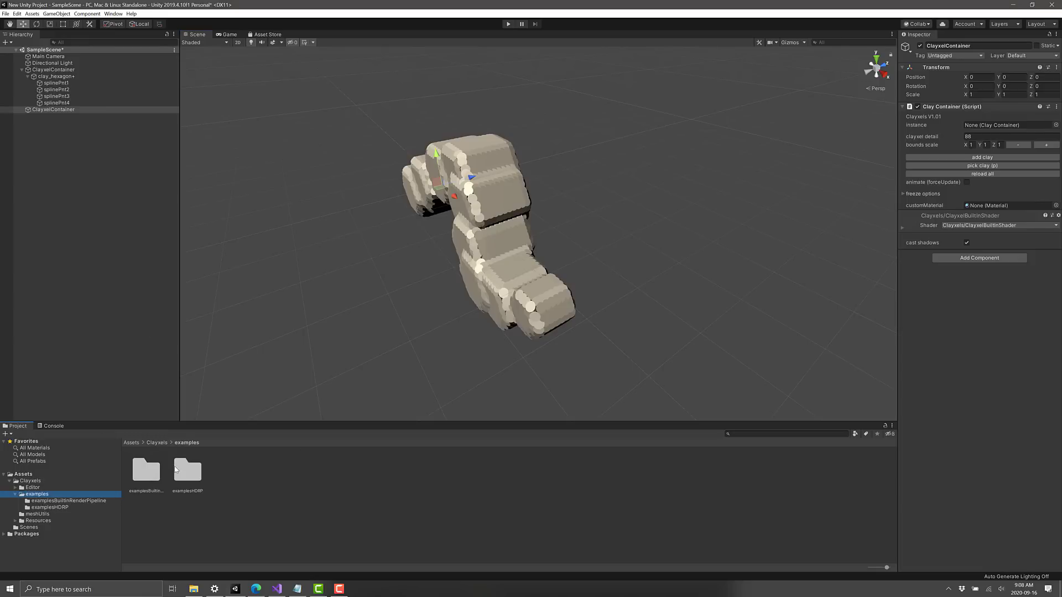
pyautogui.doubleClick(146, 470)
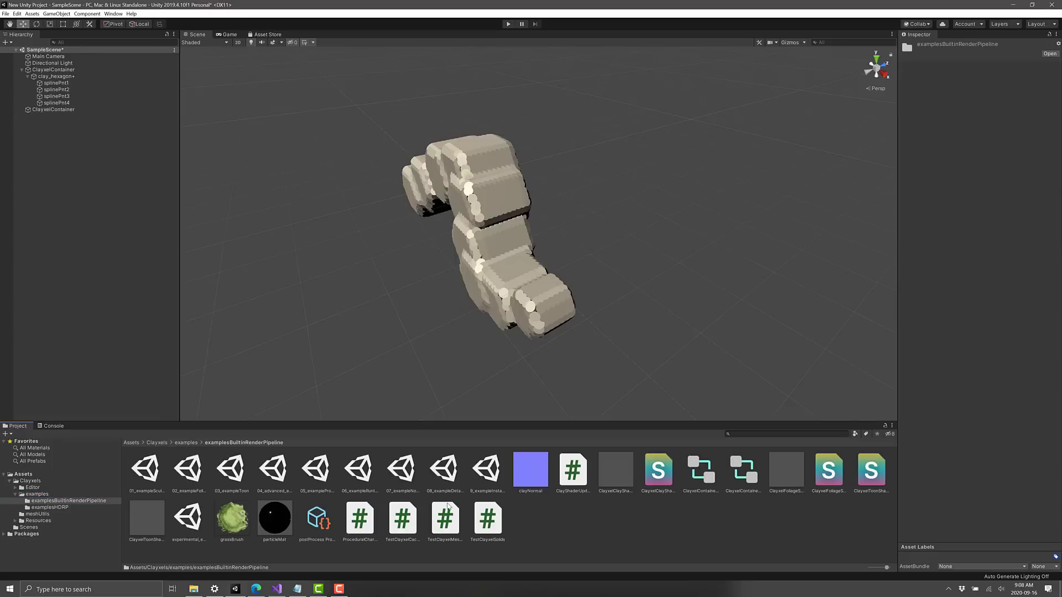
pyautogui.doubleClick(481, 470)
pyautogui.click(590, 311)
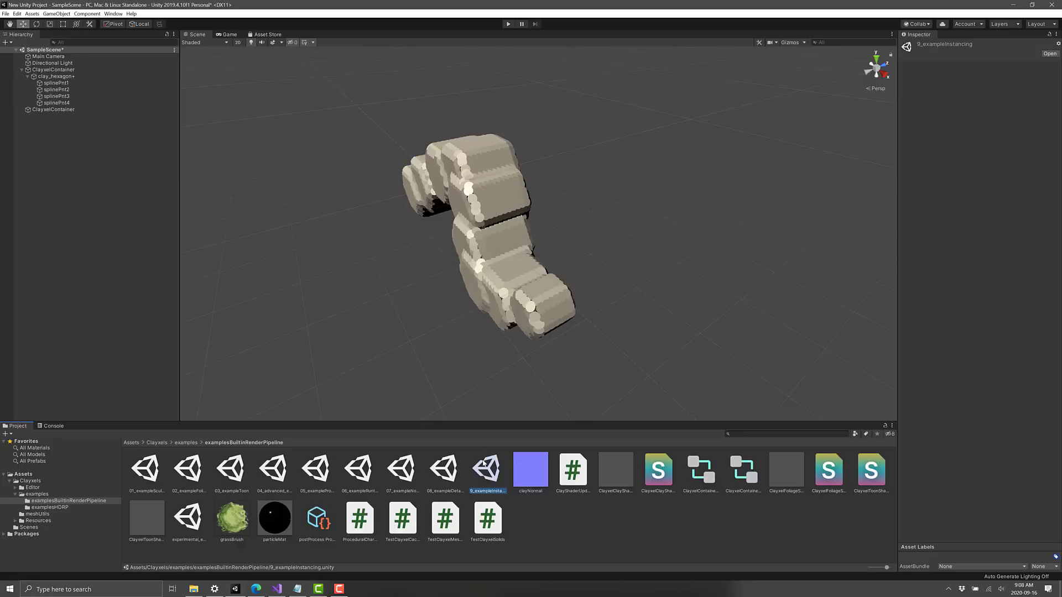
pyautogui.doubleClick(451, 467)
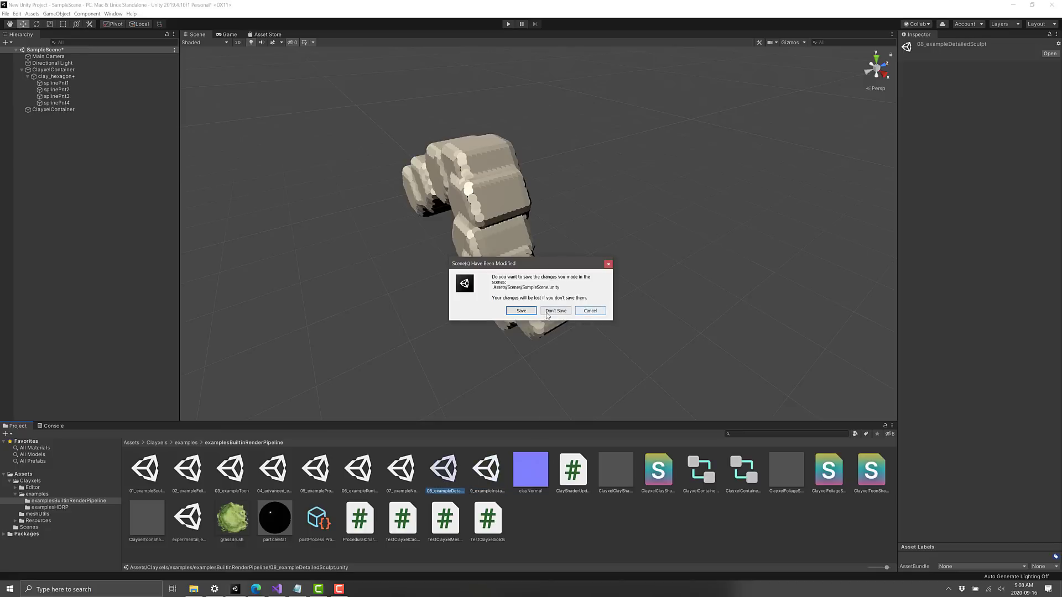
pyautogui.click(531, 312)
pyautogui.moveTo(473, 267)
pyautogui.mouseDown(button='right')
pyautogui.moveTo(500, 254)
pyautogui.moveTo(526, 332)
pyautogui.moveTo(397, 387)
pyautogui.moveTo(364, 379)
pyautogui.moveTo(490, 349)
pyautogui.moveTo(703, 328)
pyautogui.mouseUp(button='right')
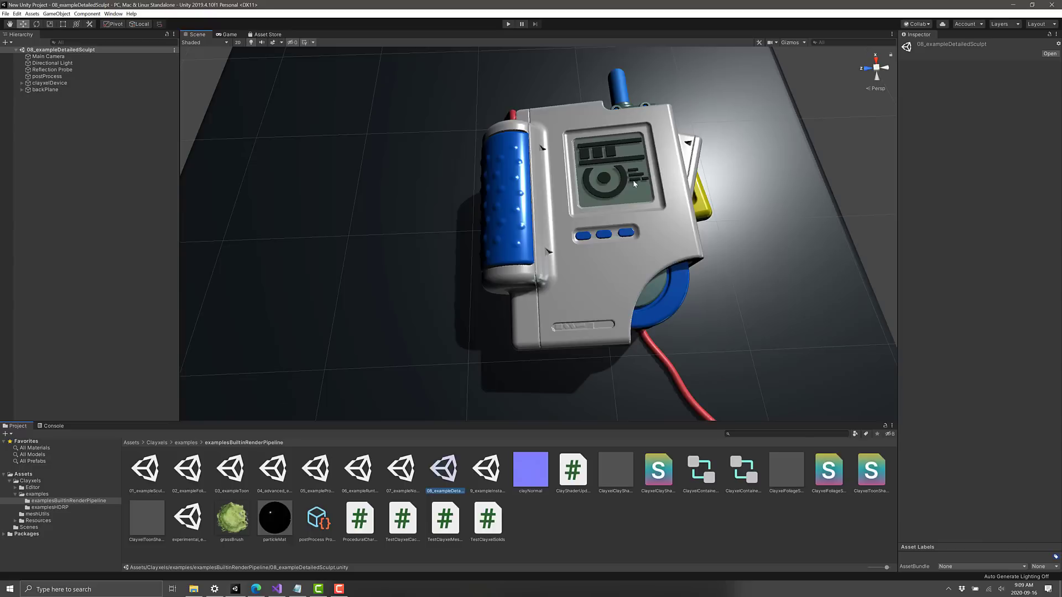
# - Switch to the browser and bring the Humble Bundle Pay CA$32.78+ tier into view, listing Clayxels at $28.99 MSRP
pyautogui.hotkey('alt', 'Tab')
pyautogui.hotkey('alt', 'Tab')
pyautogui.hotkey('alt', 'Tab')
pyautogui.hotkey('alt', 'Tab')
pyautogui.hotkey('alt', 'Tab')
pyautogui.hotkey('alt', 'Tab')
pyautogui.hotkey('alt', 'Tab')
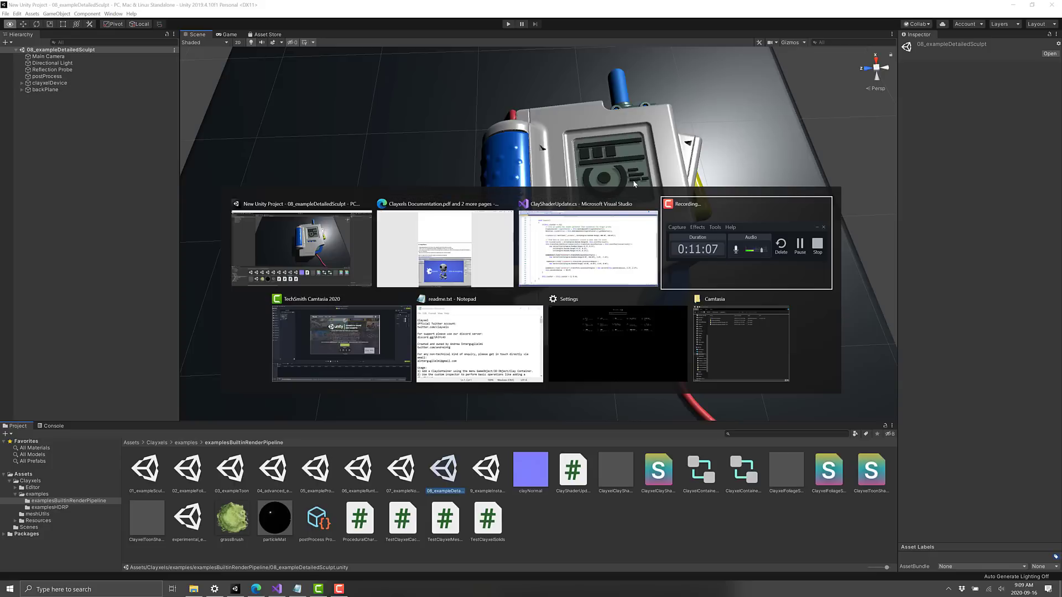
pyautogui.hotkey('alt', 'Tab')
pyautogui.hotkey('alt', 'Tab')
pyautogui.hotkey('alt', 'Tab')
pyautogui.hotkey('alt', 'Tab')
pyautogui.hotkey('alt', 'Tab')
pyautogui.hotkey('alt', 'Tab')
pyautogui.hotkey('alt', 'Tab')
pyautogui.hotkey('alt', 'Tab')
pyautogui.hotkey('alt', 'Tab')
pyautogui.hotkey('alt', 'Tab')
pyautogui.hotkey('alt', 'Tab')
pyautogui.hotkey('alt', 'Tab')
pyautogui.hotkey('alt', 'Tab')
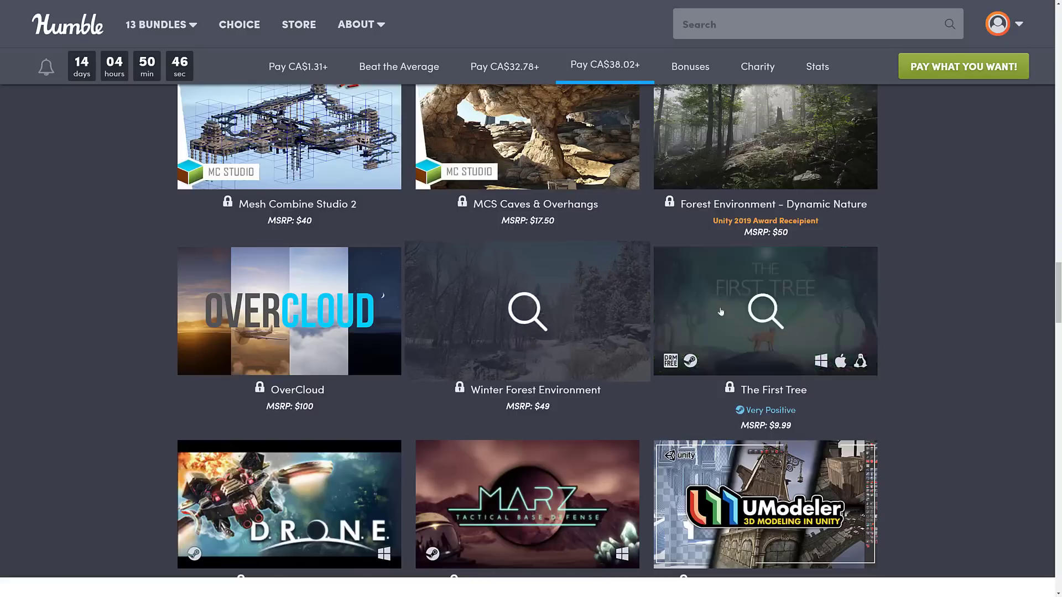
pyautogui.scroll(-10, 722, 318)
pyautogui.scroll(5, 722, 317)
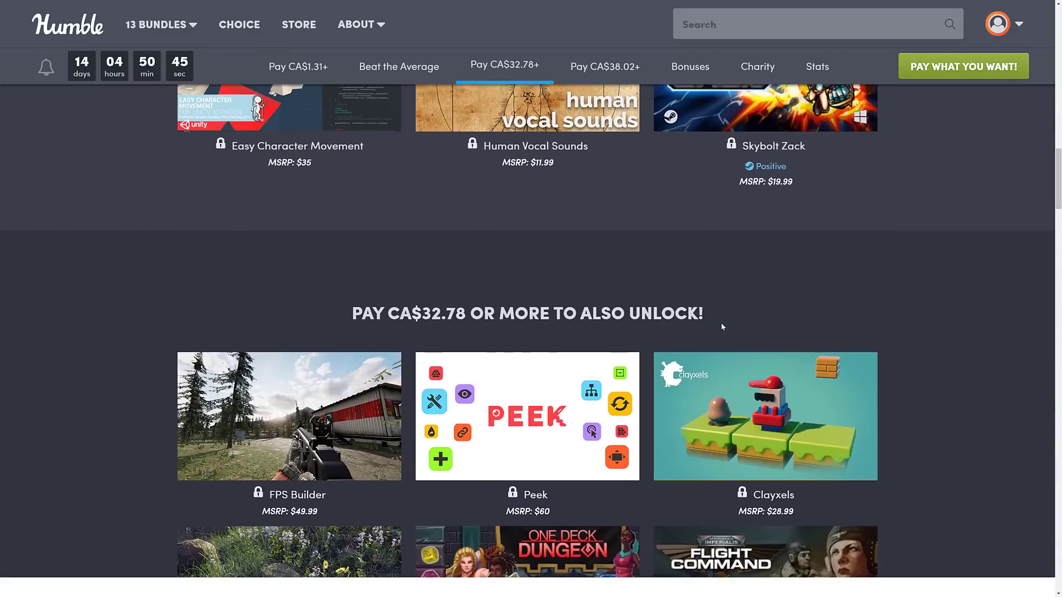
pyautogui.scroll(-1, 721, 323)
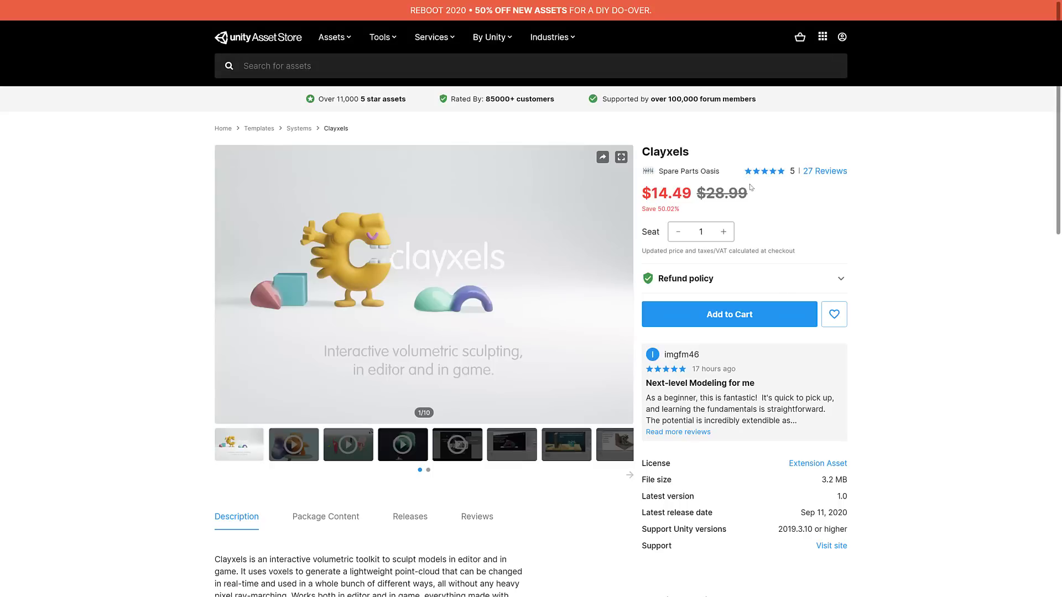
# - Highlight the struck-out $28.99 price and the Sep 11, 2020 latest release date on the Clayxels page
pyautogui.moveTo(752, 195); pyautogui.dragTo(695, 196)
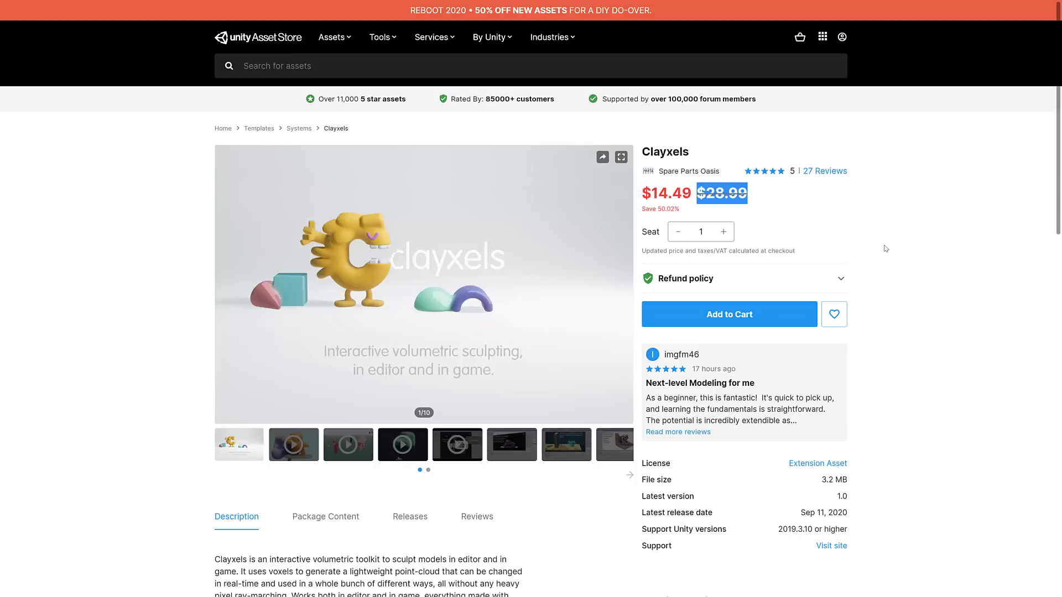
pyautogui.scroll(-3, 889, 268)
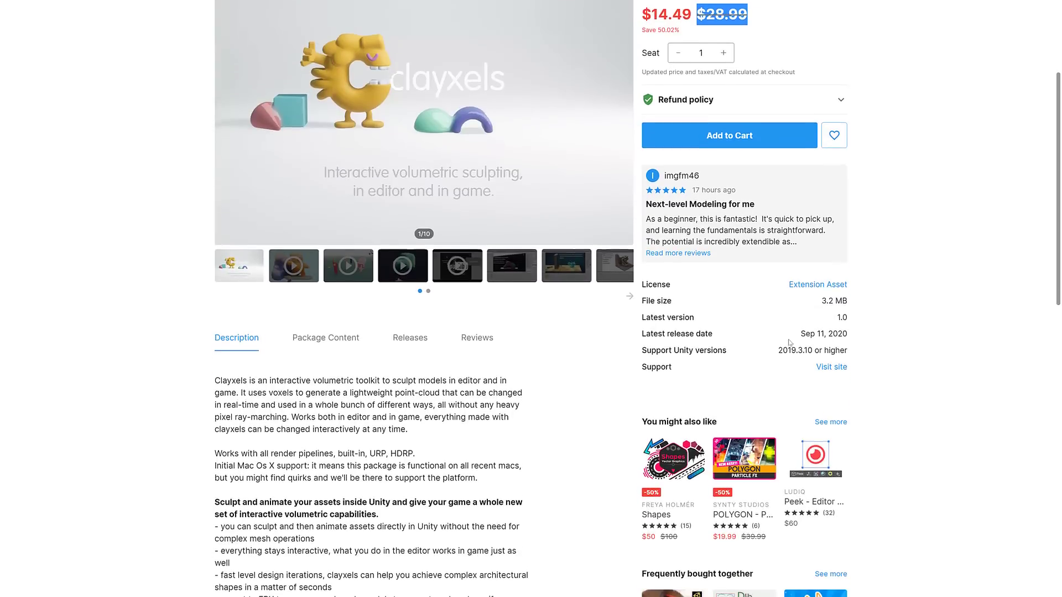
pyautogui.moveTo(802, 335); pyautogui.dragTo(851, 336)
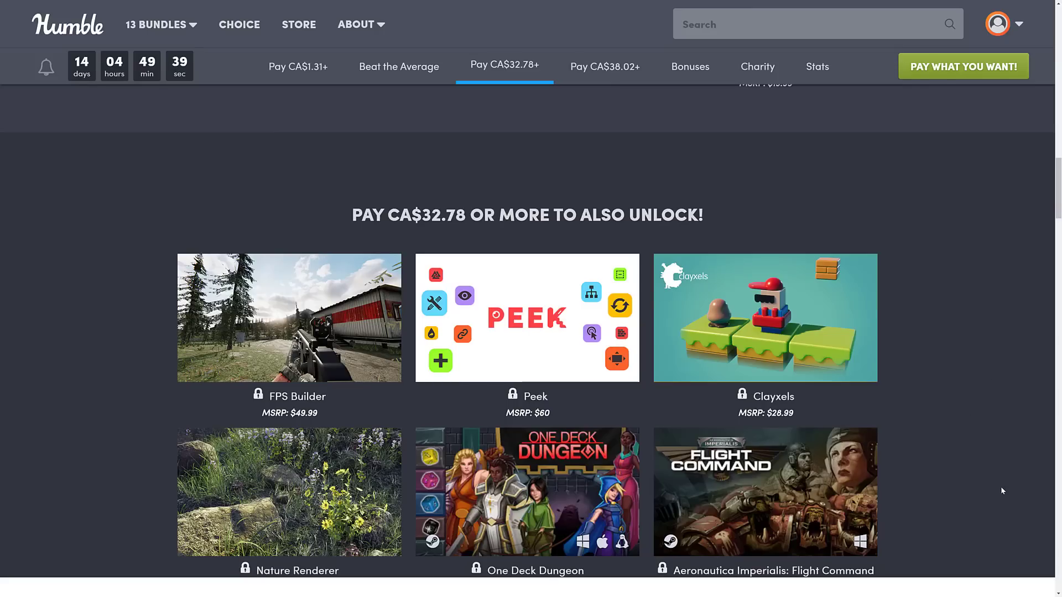
# - Scroll the Humble Bundle page down through the CA$38.02 tier
pyautogui.scroll(-15, 1000, 486)
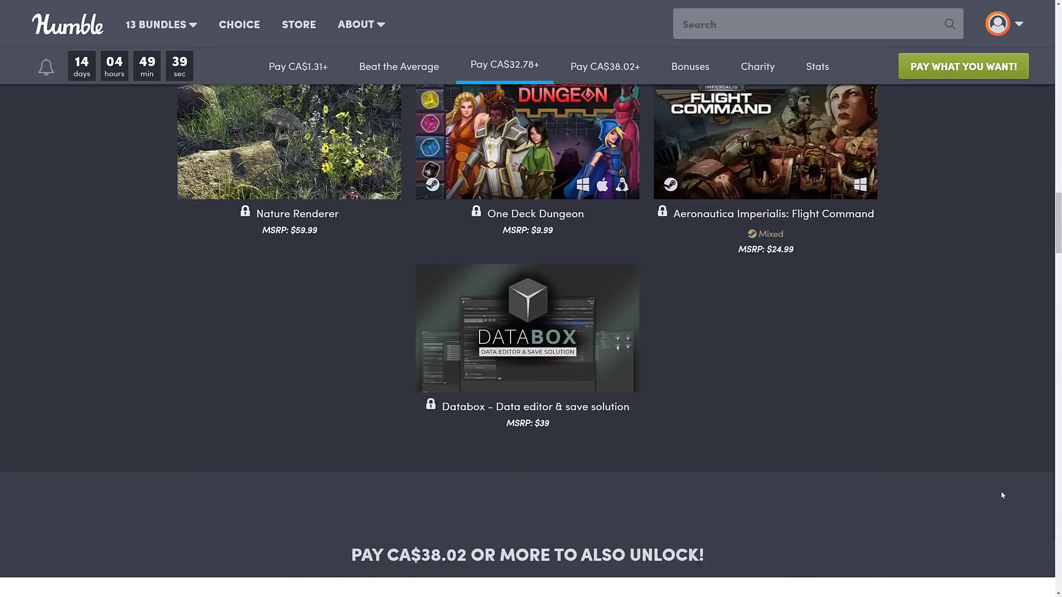
pyautogui.scroll(-1, 984, 443)
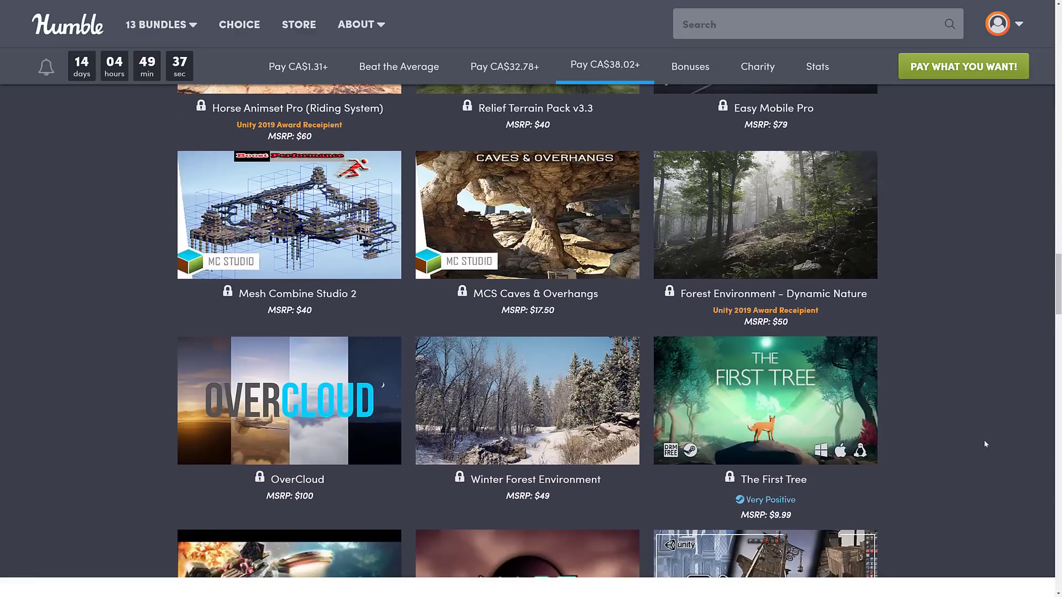
pyautogui.scroll(-3, 885, 369)
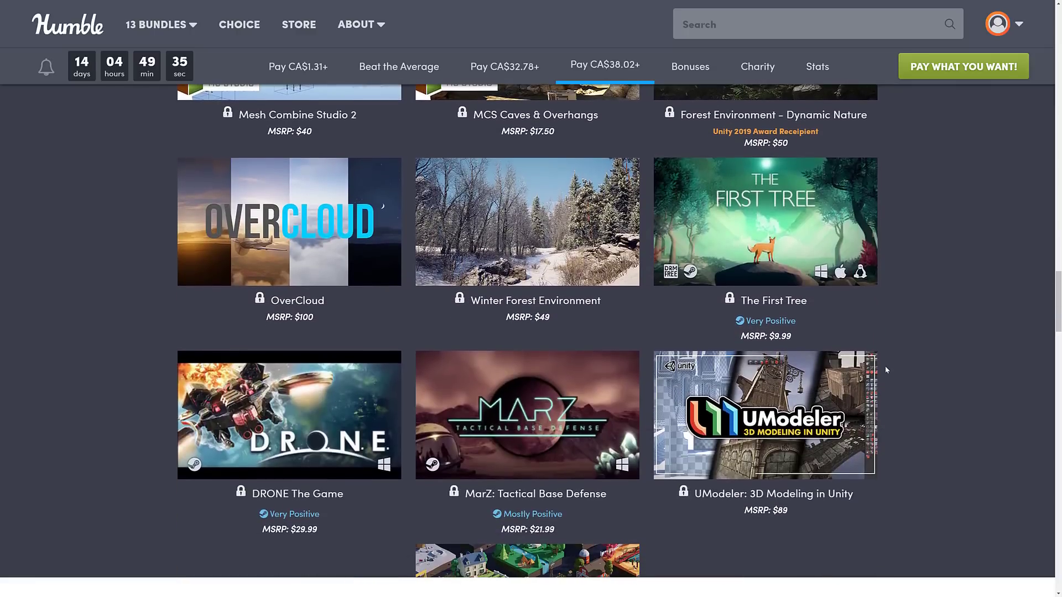
pyautogui.scroll(-2, 904, 411)
pyautogui.scroll(5, 903, 411)
pyautogui.scroll(4, 904, 411)
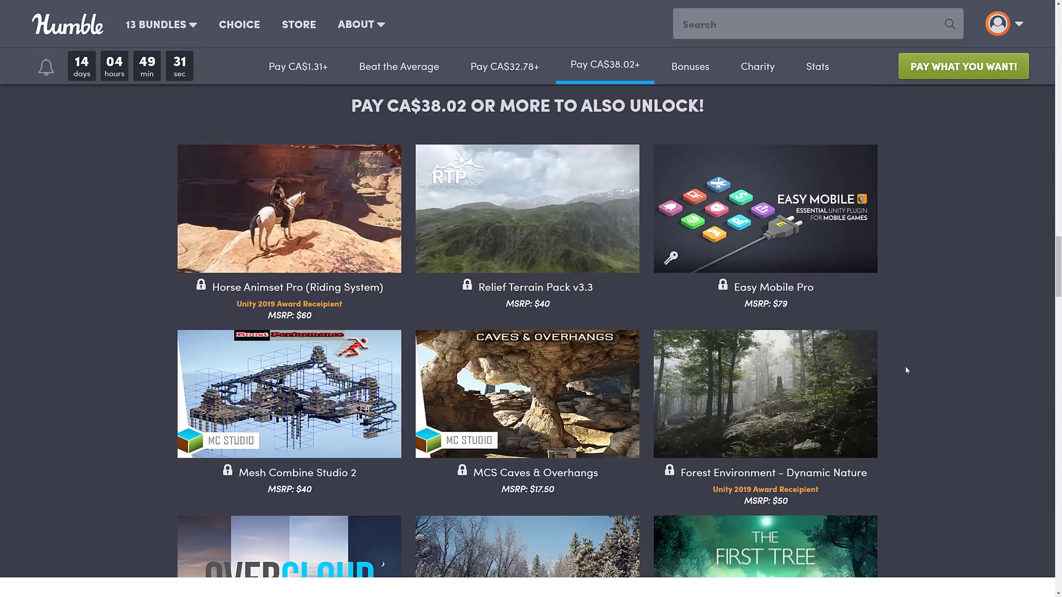
pyautogui.scroll(6, 884, 313)
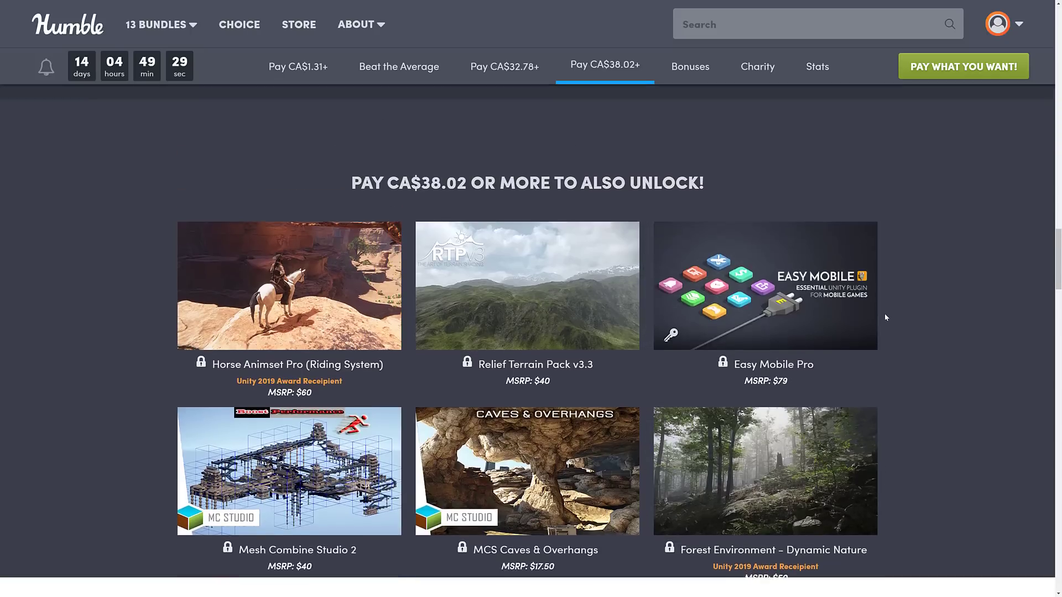
pyautogui.scroll(-4, 481, 376)
# - Scroll back up past Beat the Average to the Pay CA$1.31+ tier's POLYGON Western and Prototype packs
pyautogui.scroll(1, 487, 392)
pyautogui.scroll(10, 821, 346)
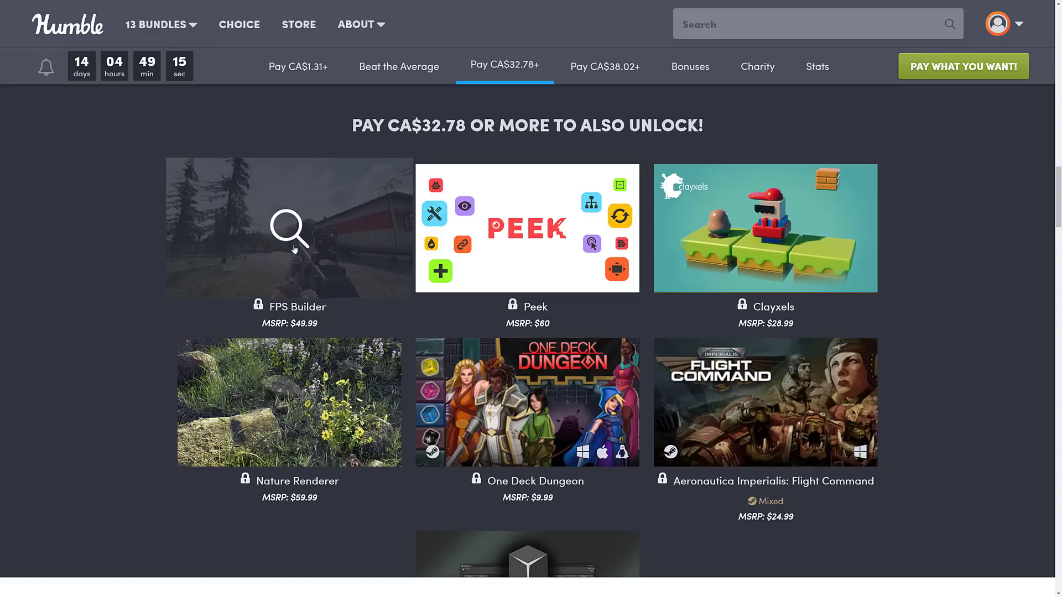
pyautogui.scroll(8, 79, 328)
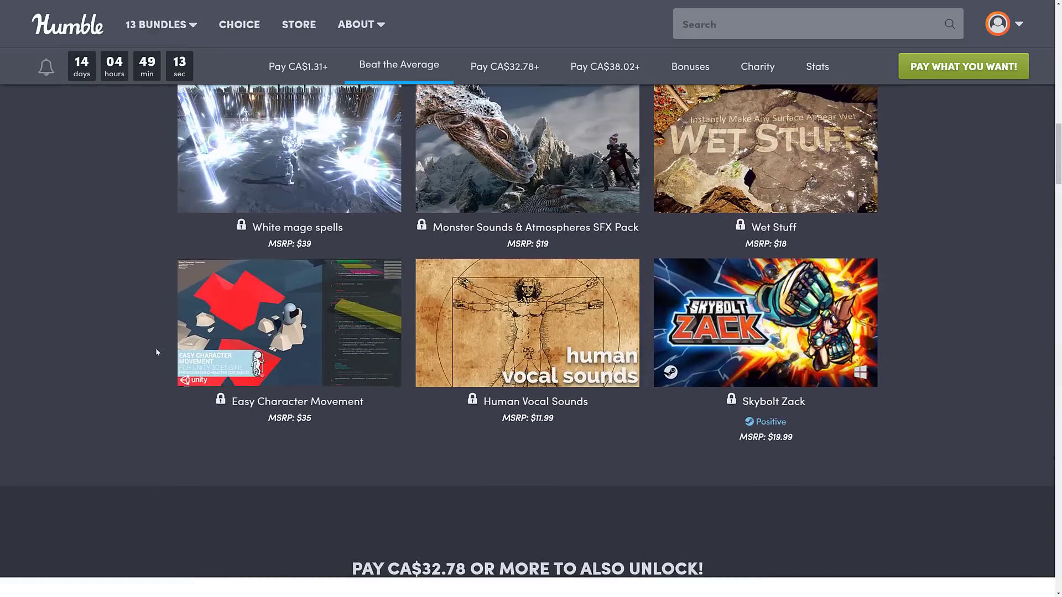
pyautogui.scroll(3, 167, 377)
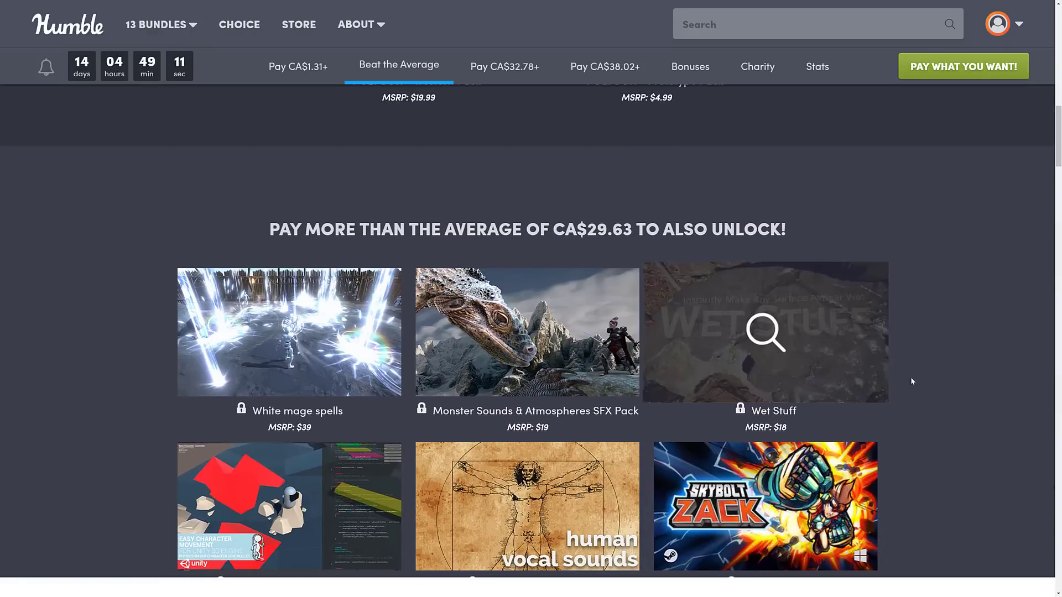
pyautogui.scroll(6, 957, 420)
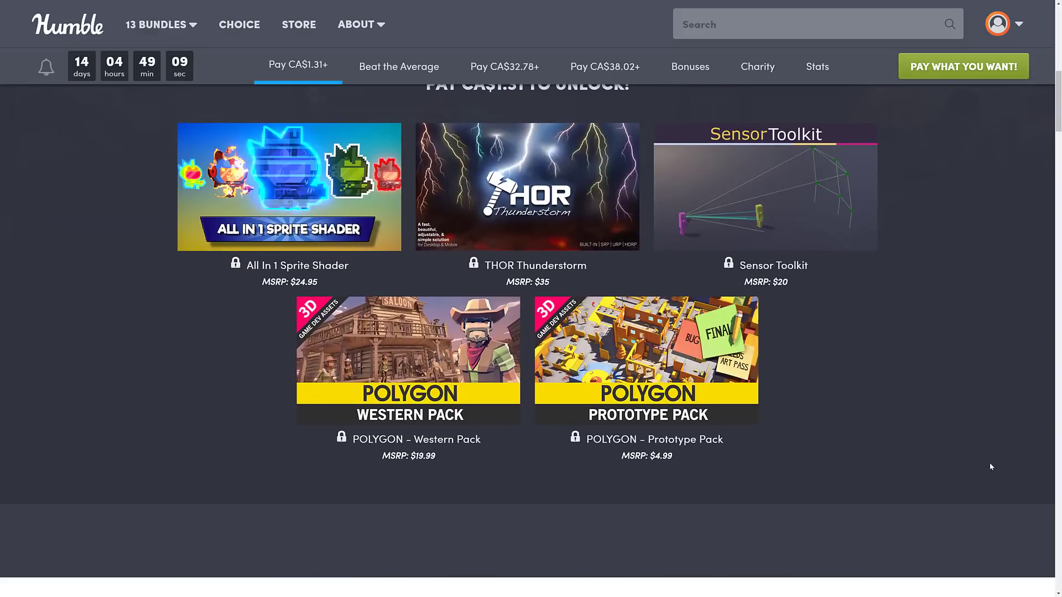
pyautogui.scroll(4, 991, 471)
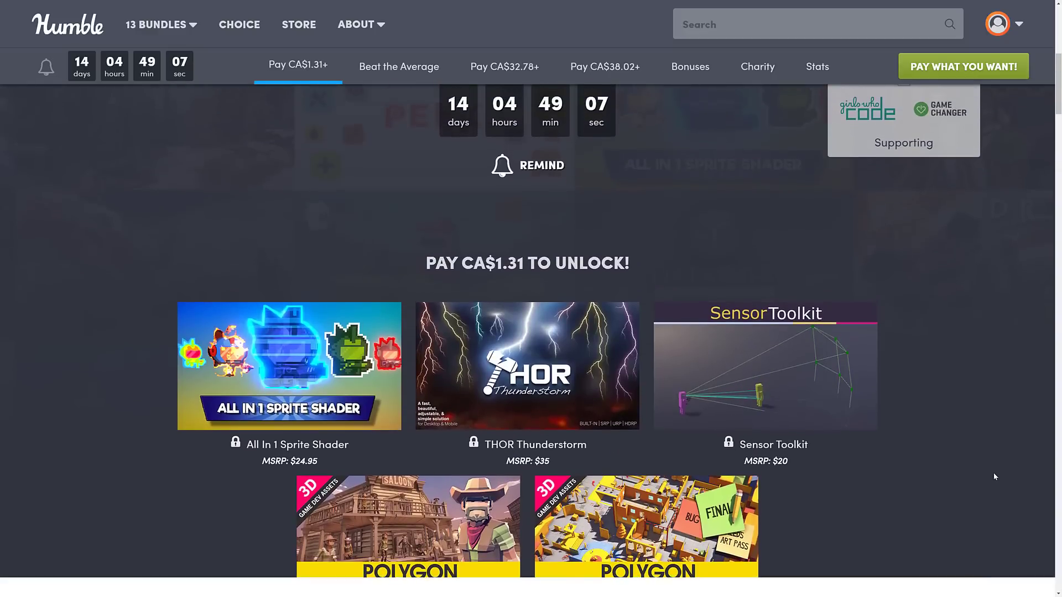
pyautogui.scroll(-1, 994, 484)
pyautogui.scroll(-5, 996, 493)
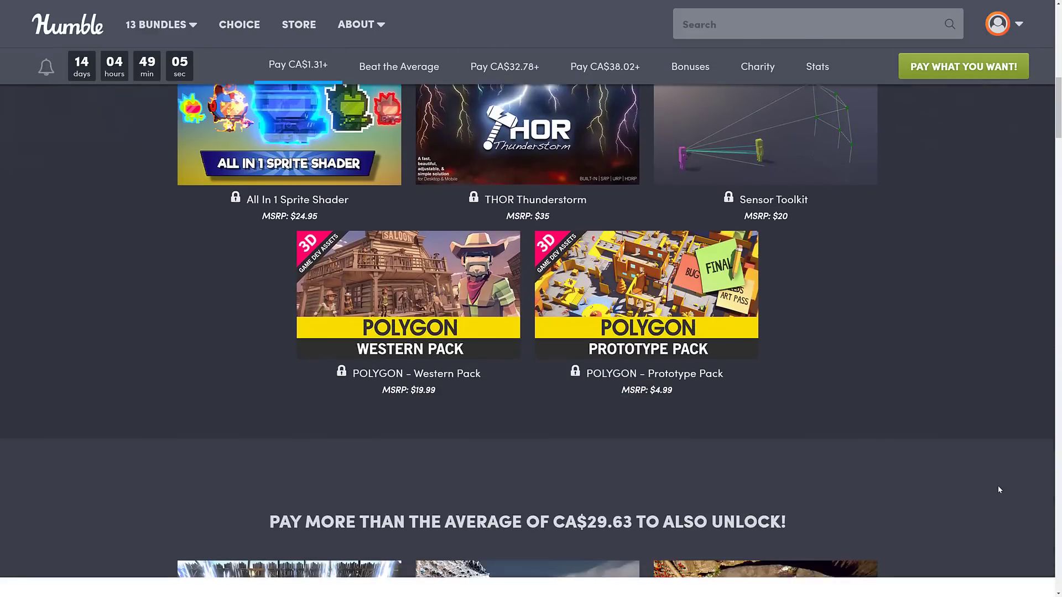